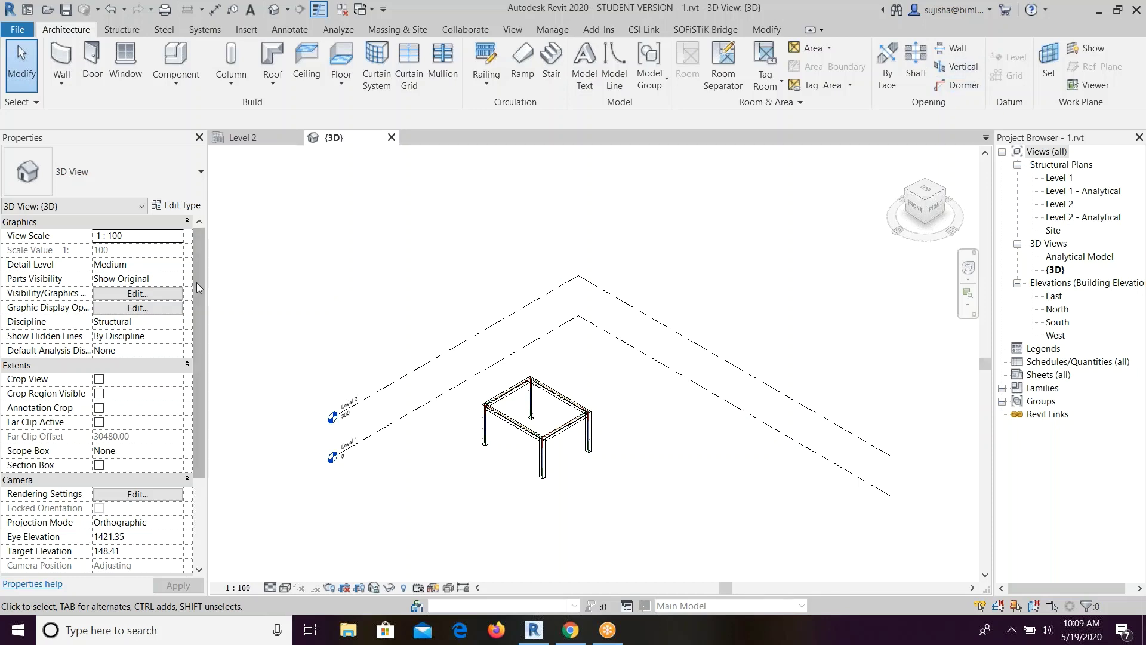
# From the Structure tab's Cover settings, add an entry 'cover 20mm' with a 20.0 mm cover.
pyautogui.click(135, 28)
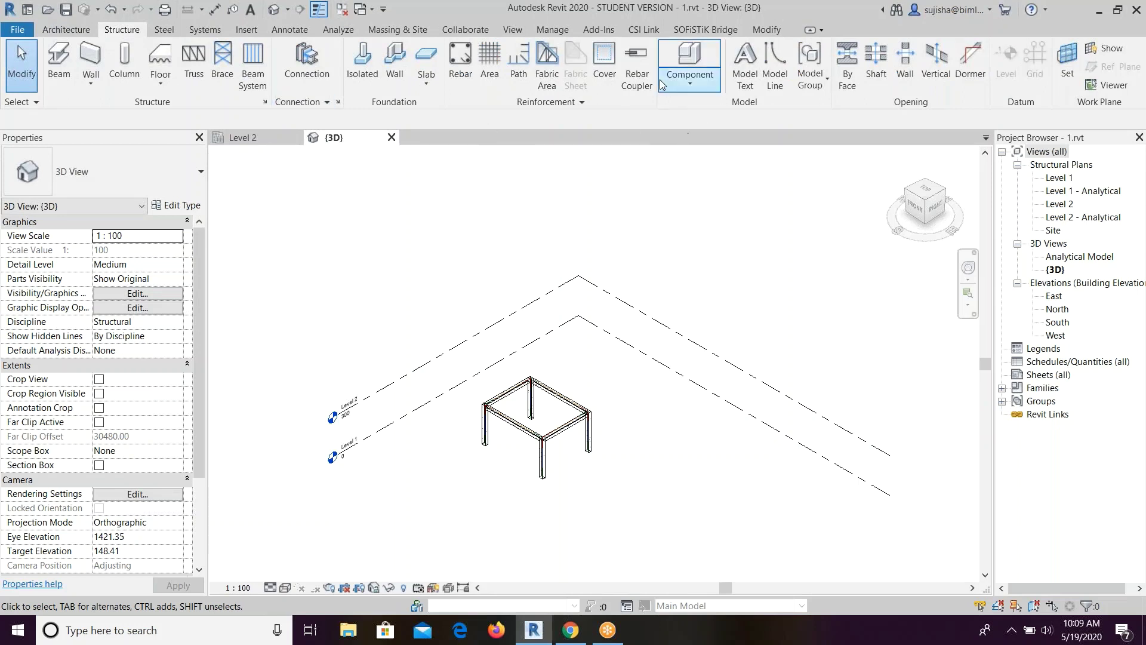
pyautogui.click(612, 80)
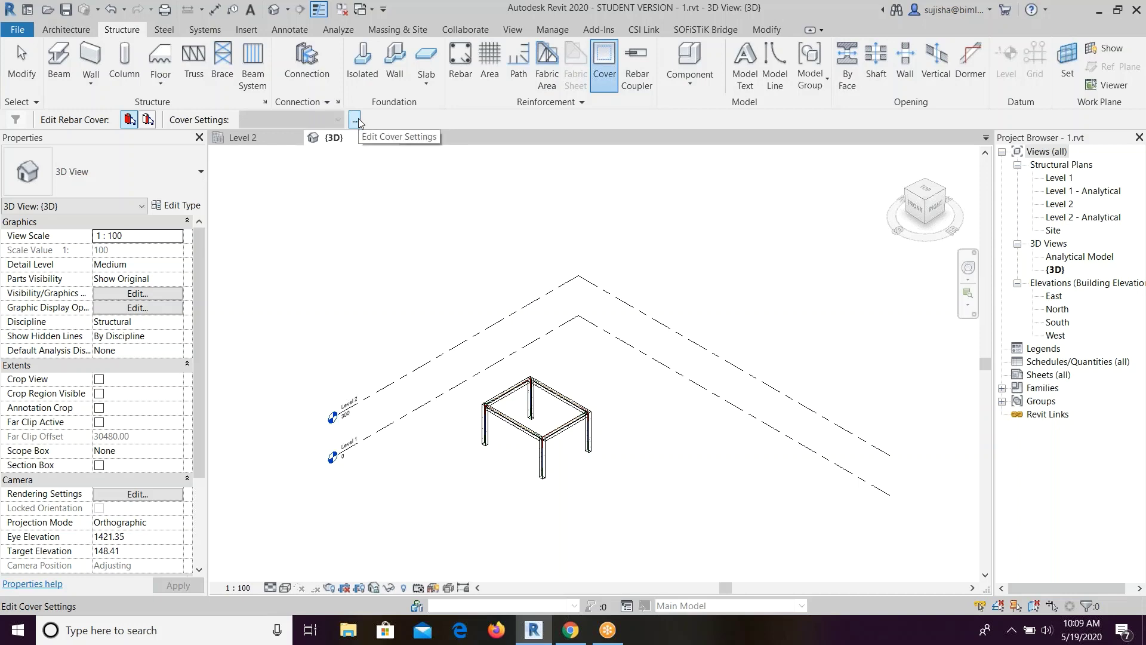
pyautogui.click(356, 121)
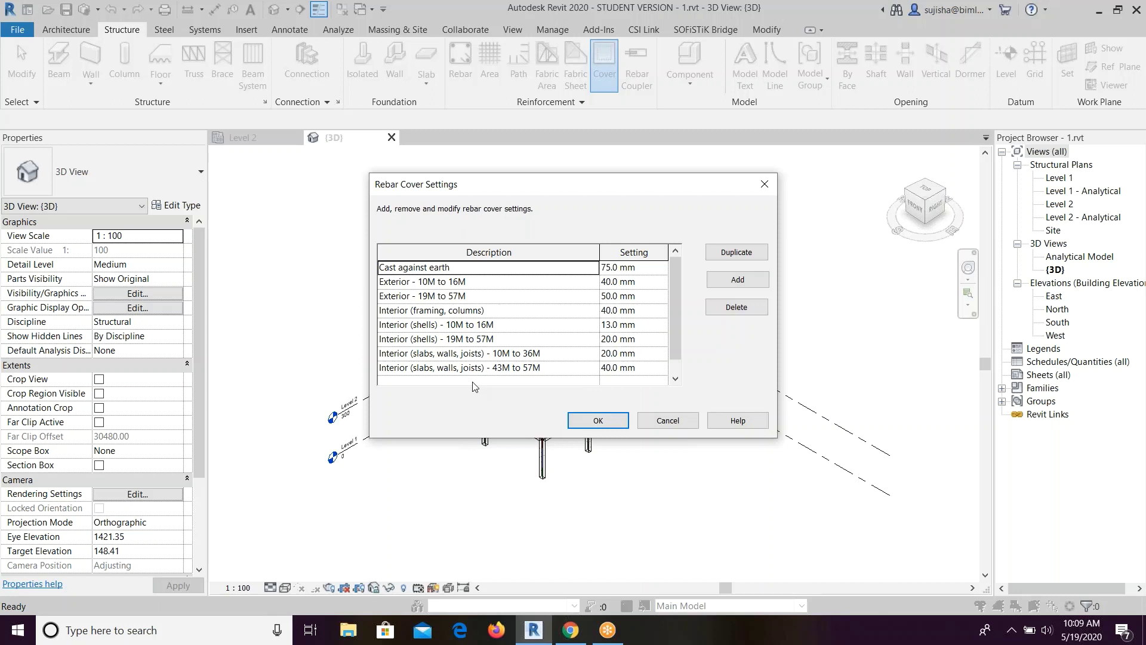
pyautogui.click(730, 281)
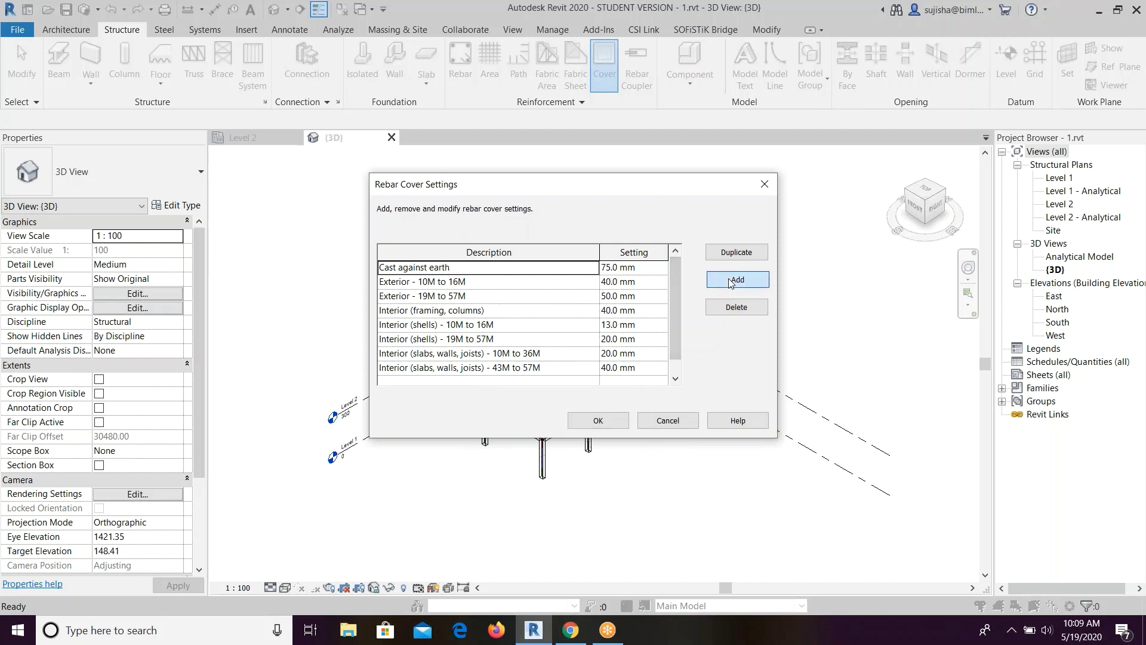
pyautogui.doubleClick(453, 374)
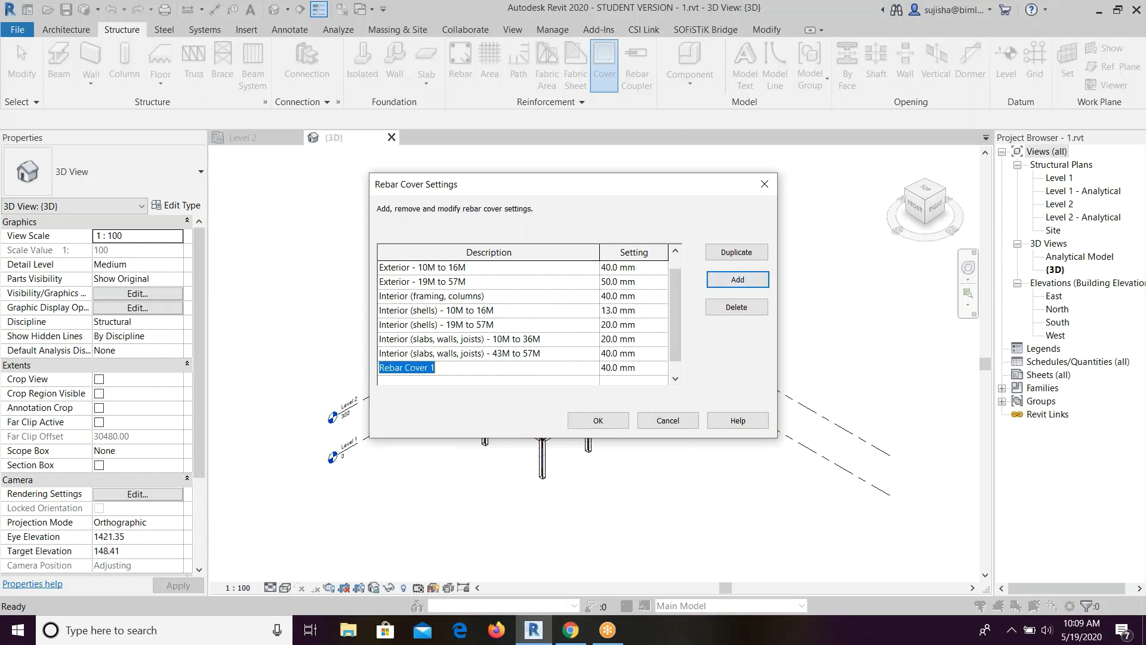
pyautogui.write('cover ')
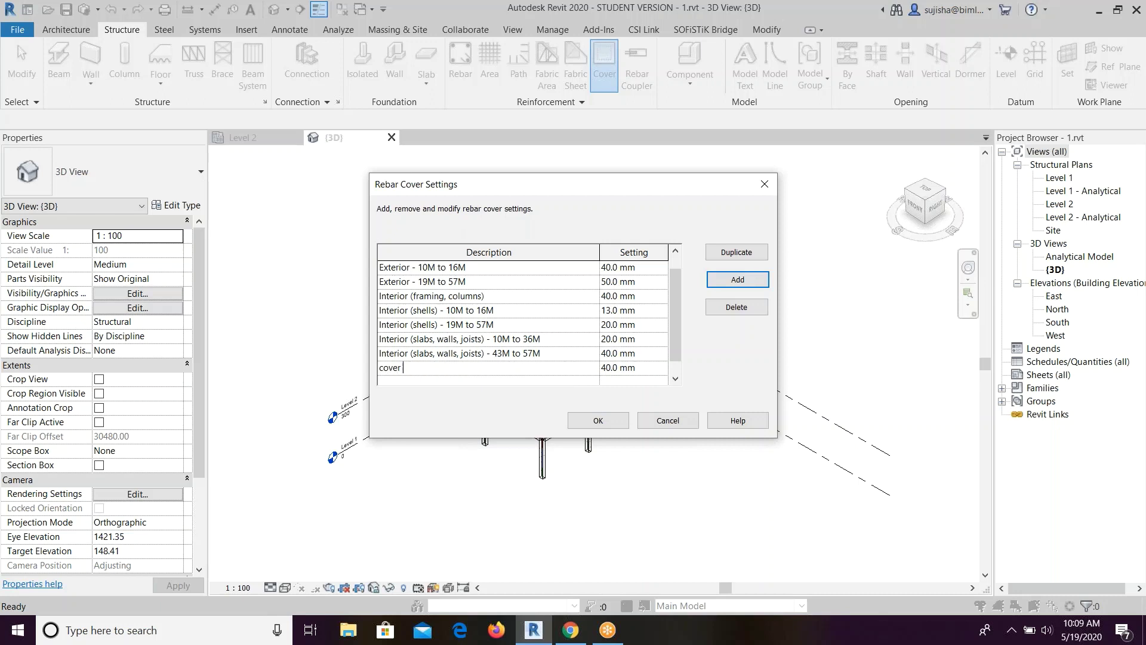
pyautogui.write('20mm')
pyautogui.click(609, 369)
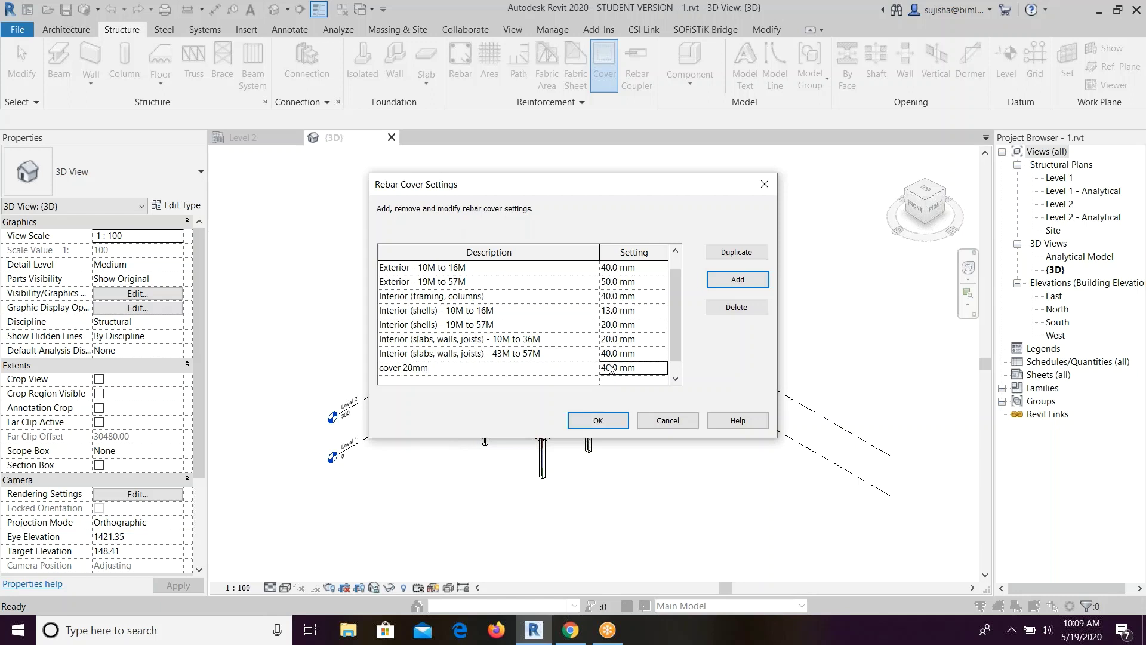
pyautogui.press('Delete')
pyautogui.write('2')
pyautogui.click(598, 421)
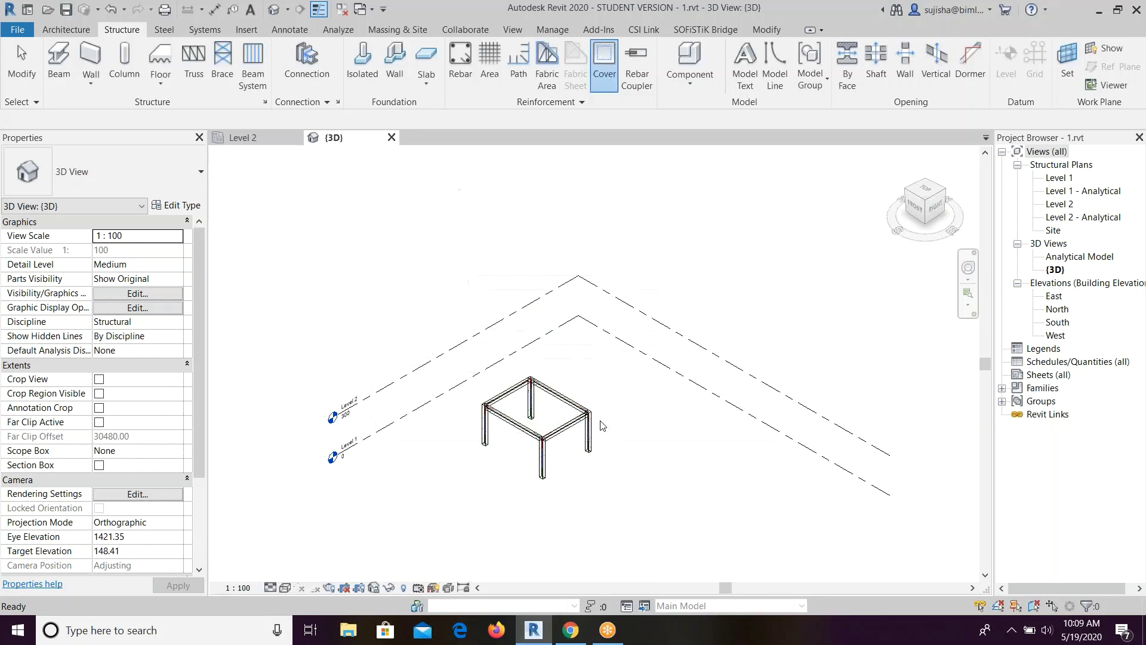
# Select the back beam and set its top, bottom and other-face rebar covers to 'cover 20mm'.
pyautogui.scroll(3, 558, 399)
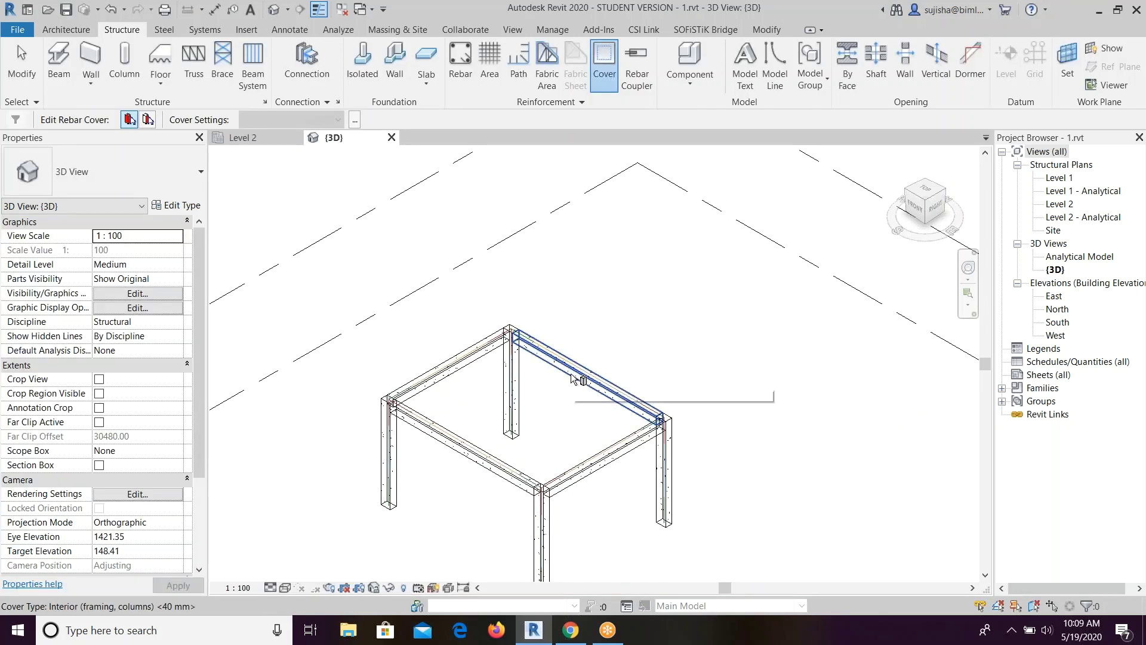
pyautogui.press('Escape')
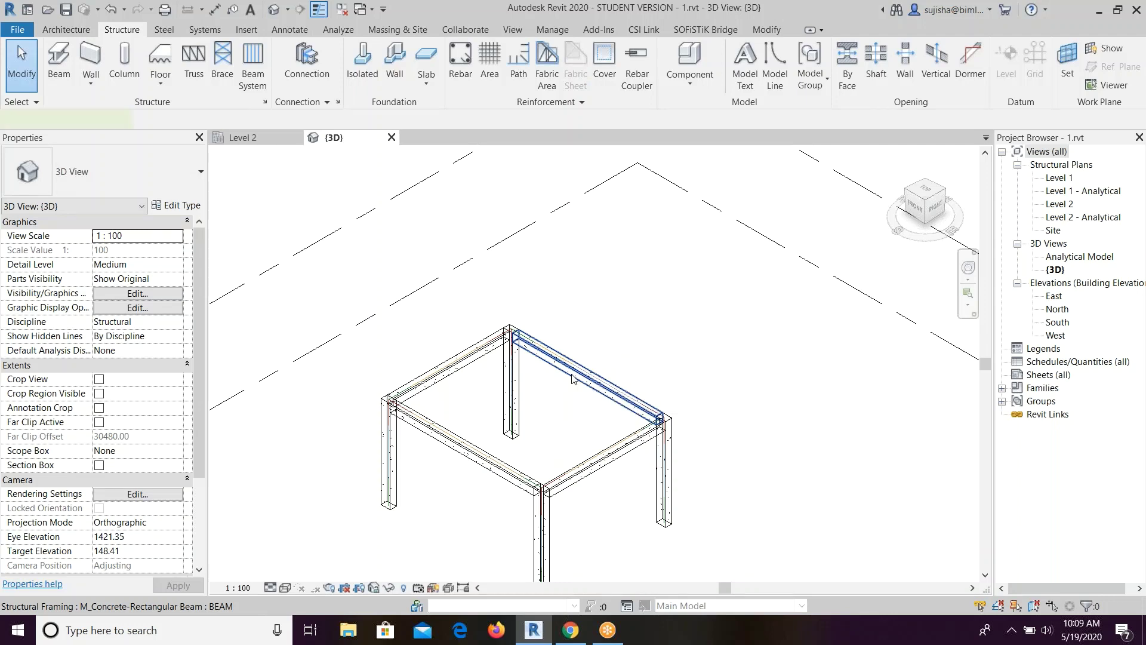
pyautogui.click(572, 377)
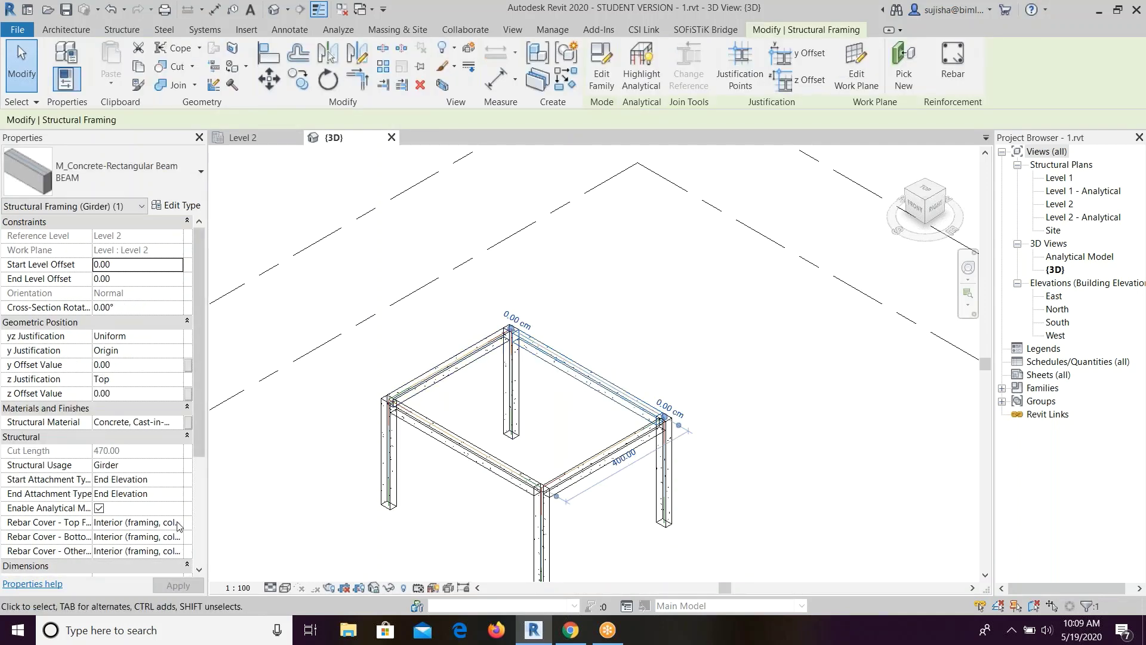
pyautogui.click(178, 523)
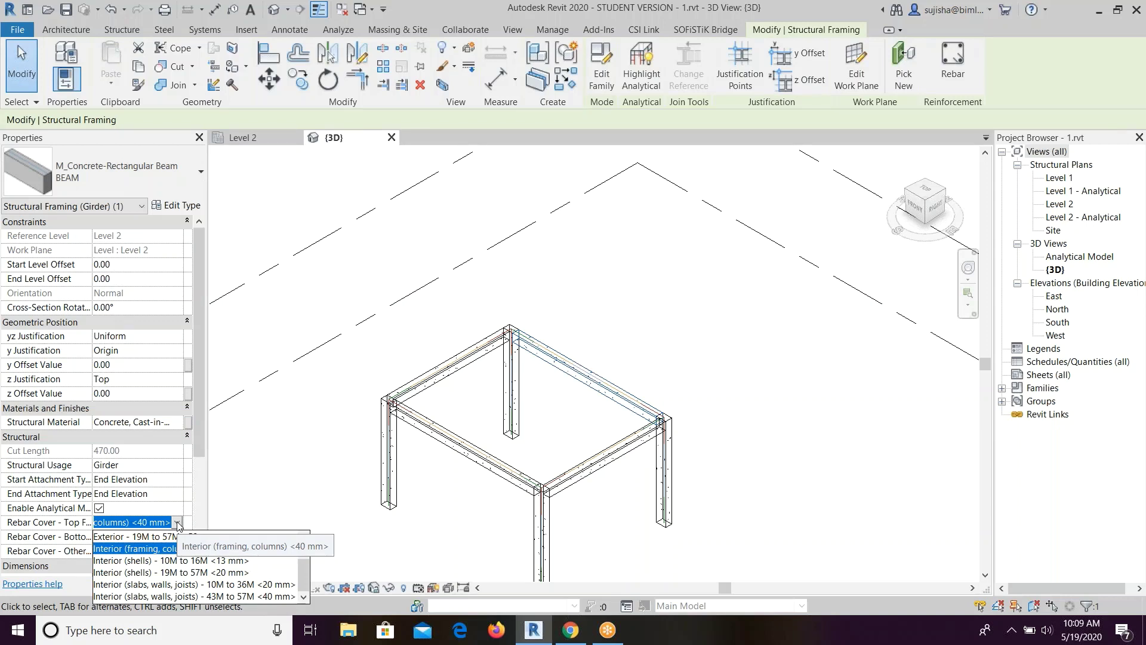
pyautogui.scroll(-1, 205, 591)
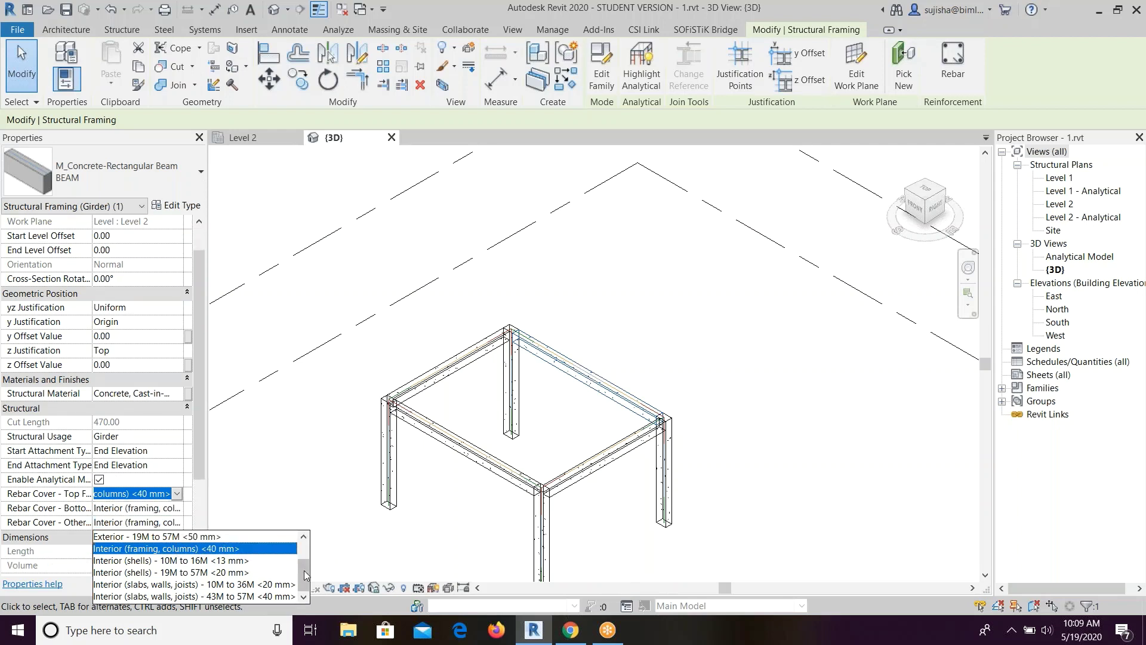
pyautogui.scroll(1, 297, 543)
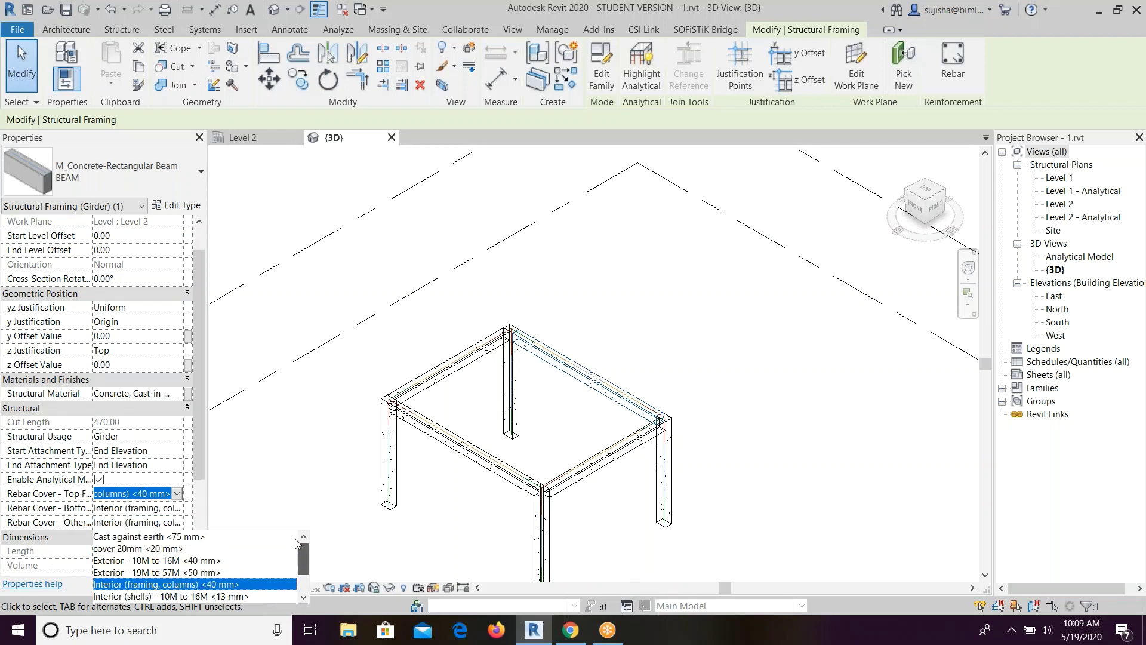
pyautogui.click(166, 549)
pyautogui.click(169, 509)
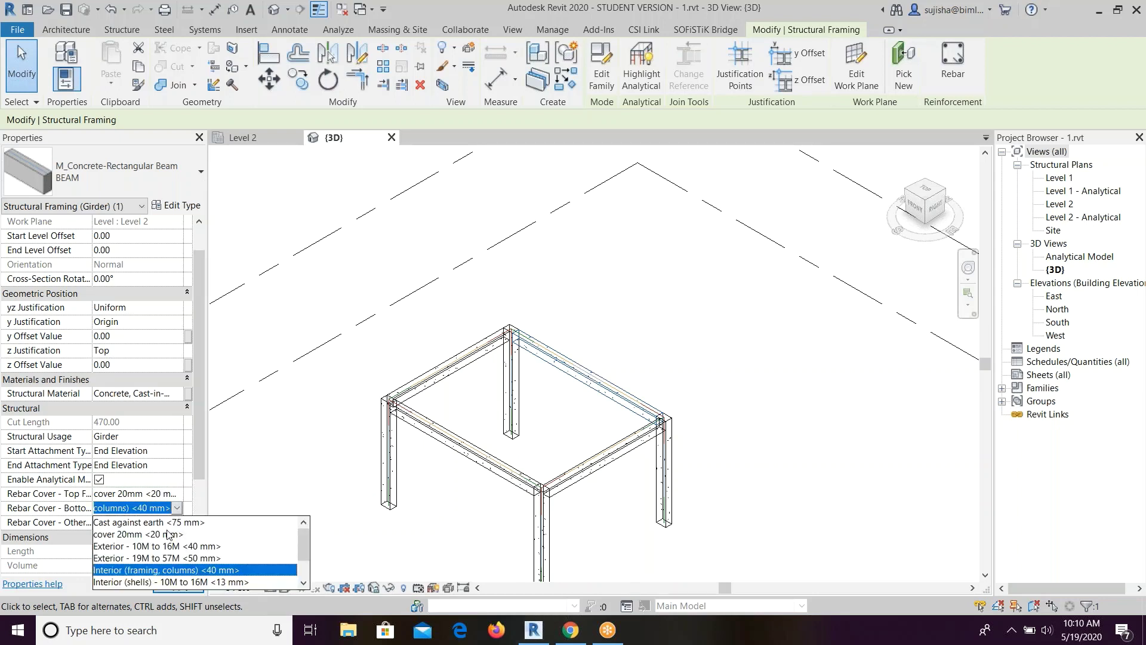
pyautogui.click(170, 534)
pyautogui.click(166, 550)
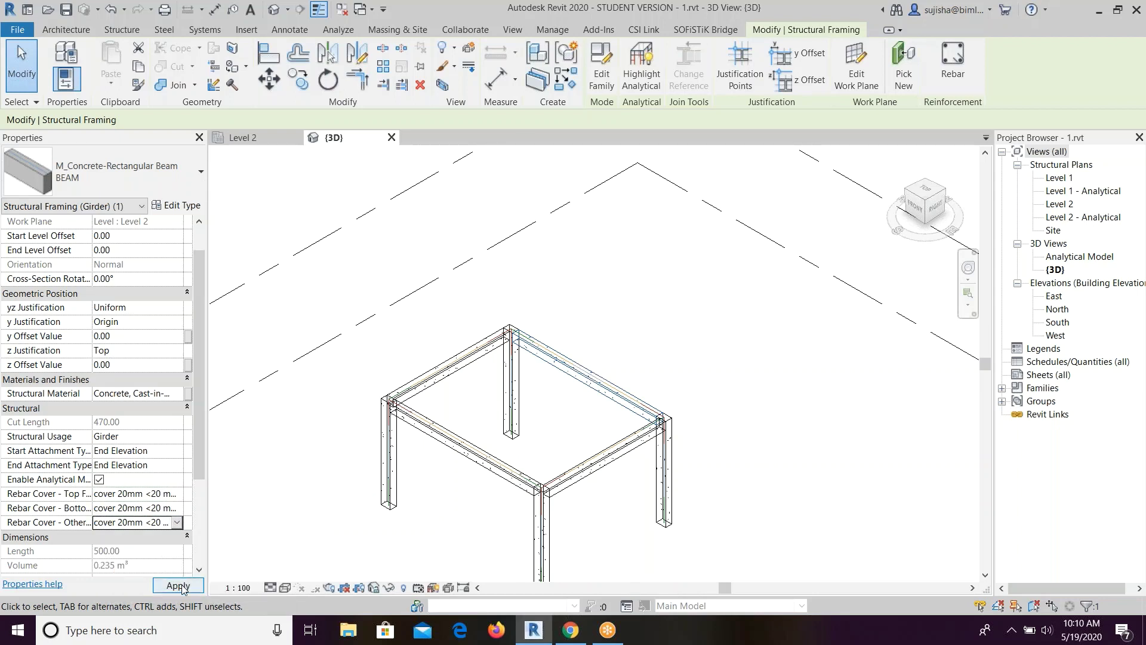
pyautogui.click(178, 585)
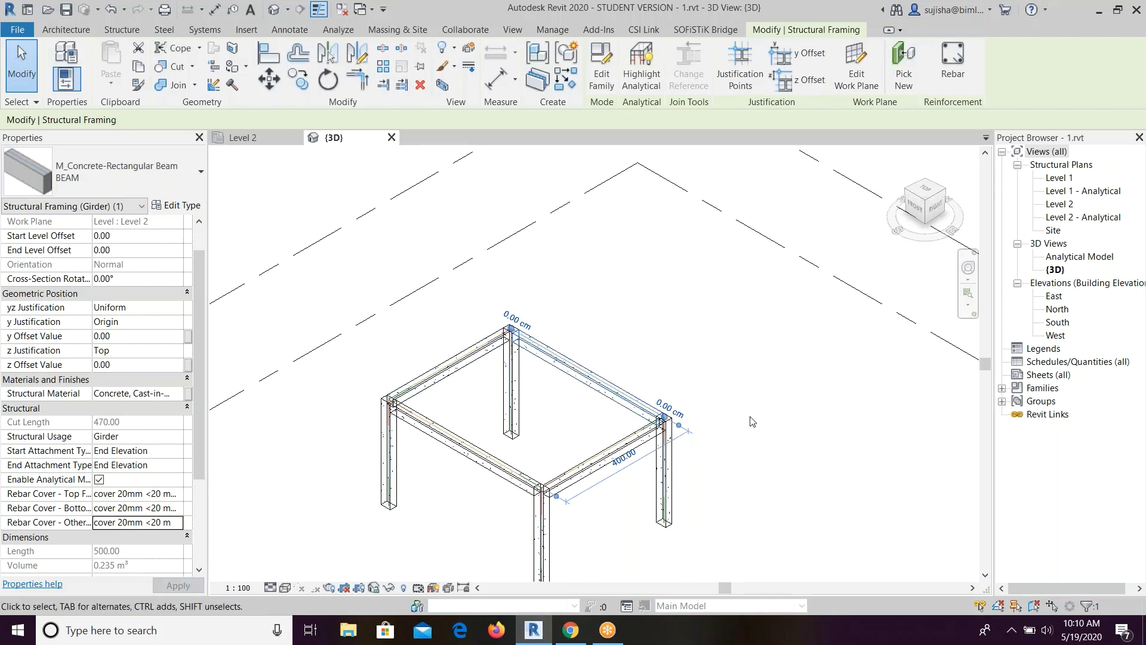
# Open the Level 2 structural plan and zoom in on the frame.
pyautogui.doubleClick(1061, 204)
pyautogui.scroll(2, 597, 370)
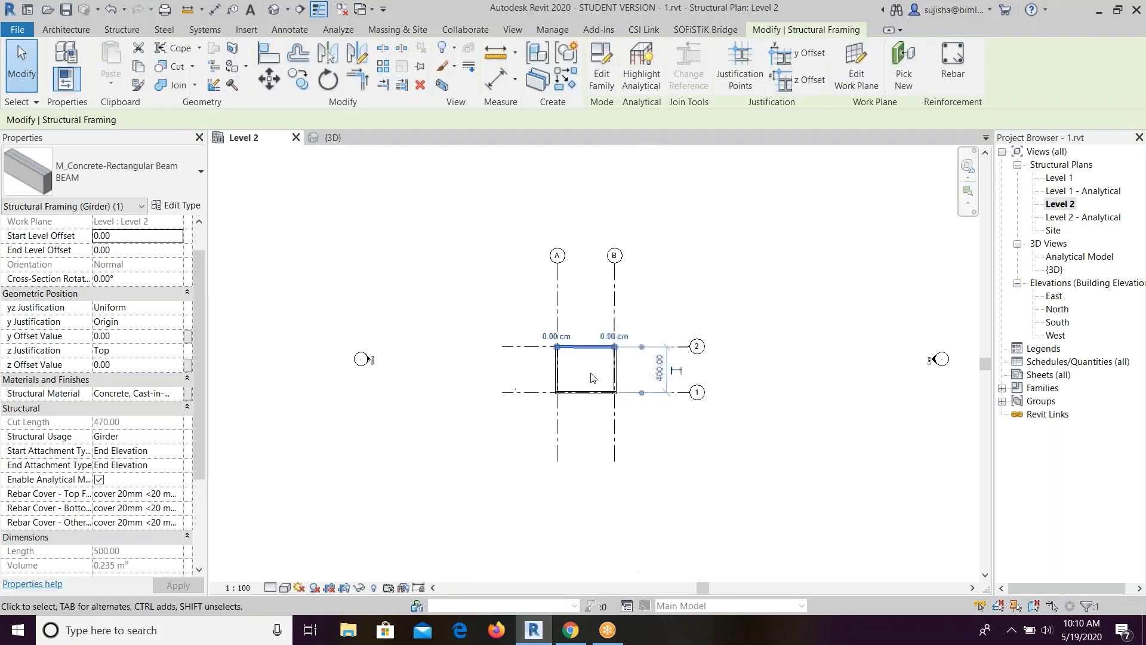
pyautogui.scroll(5, 592, 371)
pyautogui.click(583, 358)
pyautogui.scroll(2, 621, 311)
pyautogui.scroll(1, 628, 299)
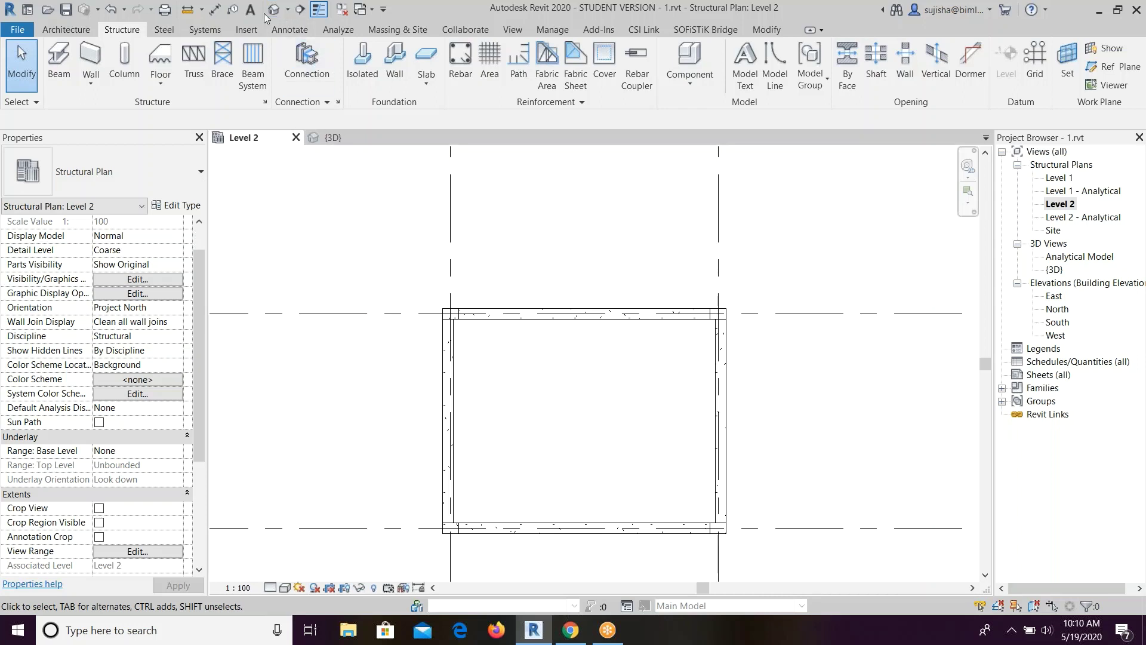
# Draw Section 1 vertically across the top beam.
pyautogui.click(300, 11)
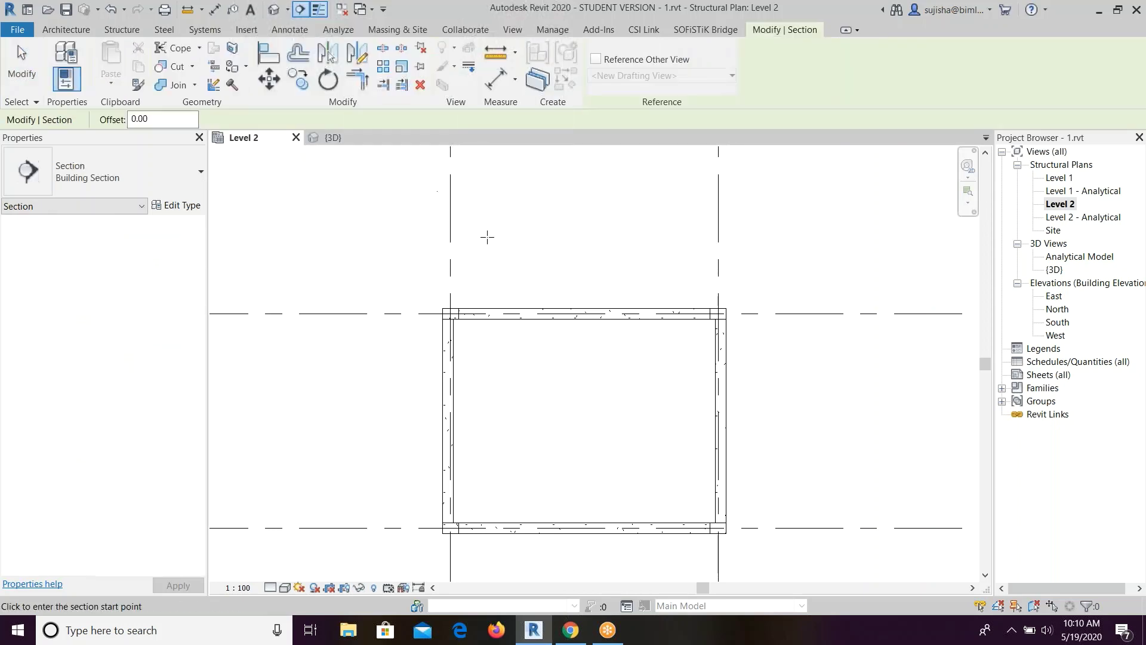
pyautogui.click(570, 240)
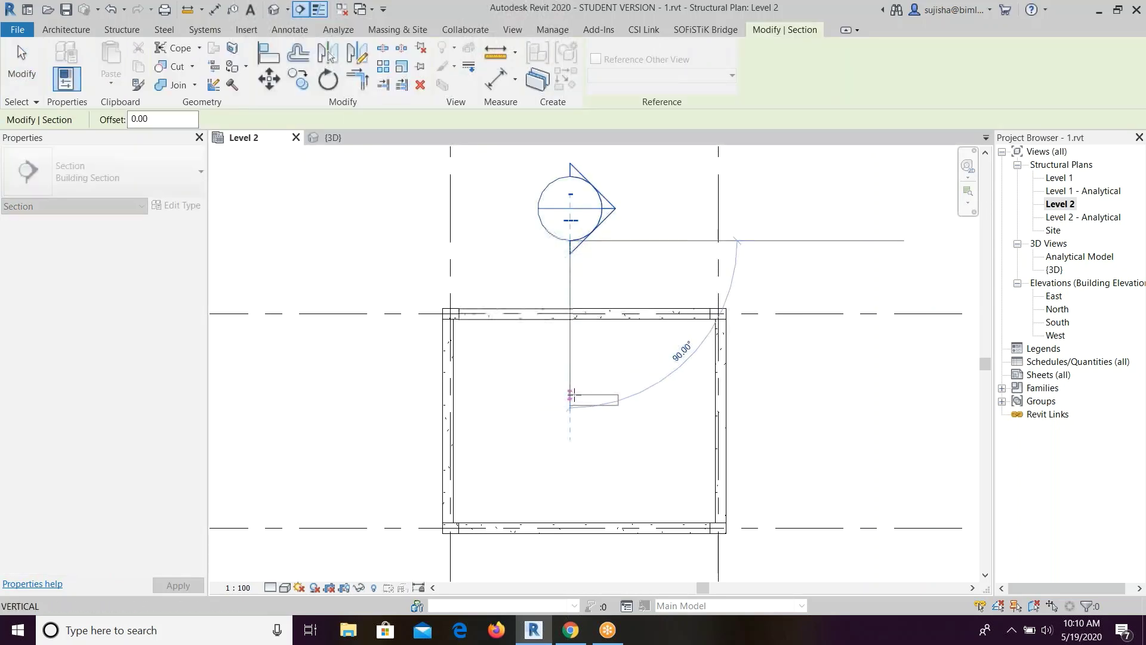
pyautogui.click(570, 395)
pyautogui.press('Escape')
# Draw Section 2 horizontally along grid 2 through the beam.
pyautogui.click(300, 11)
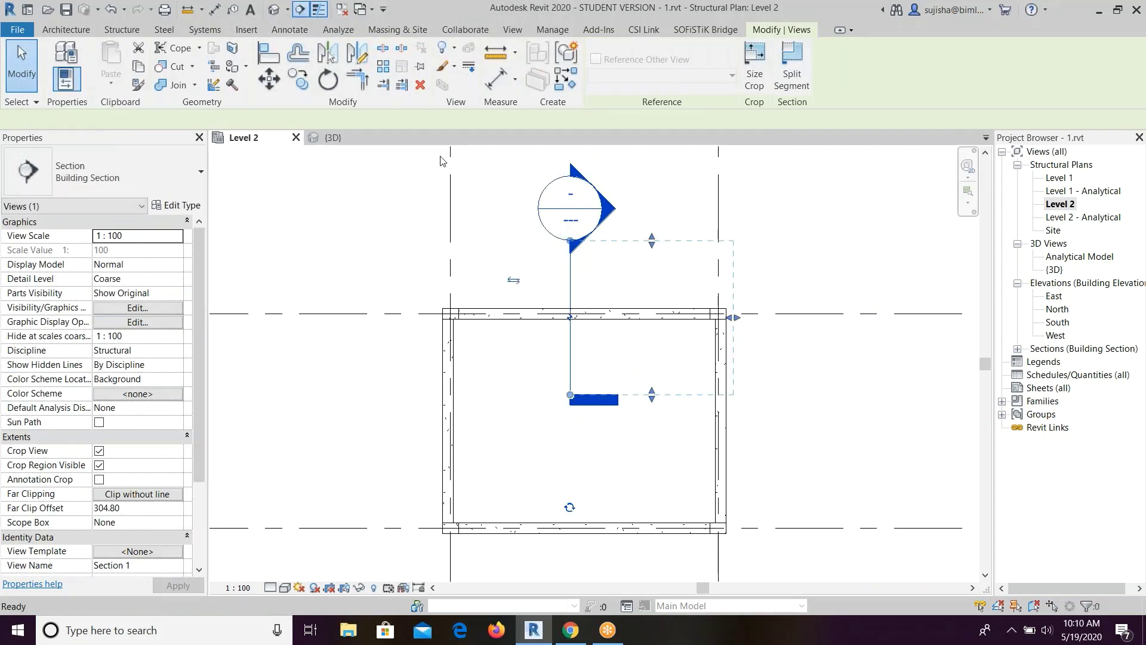
pyautogui.click(352, 313)
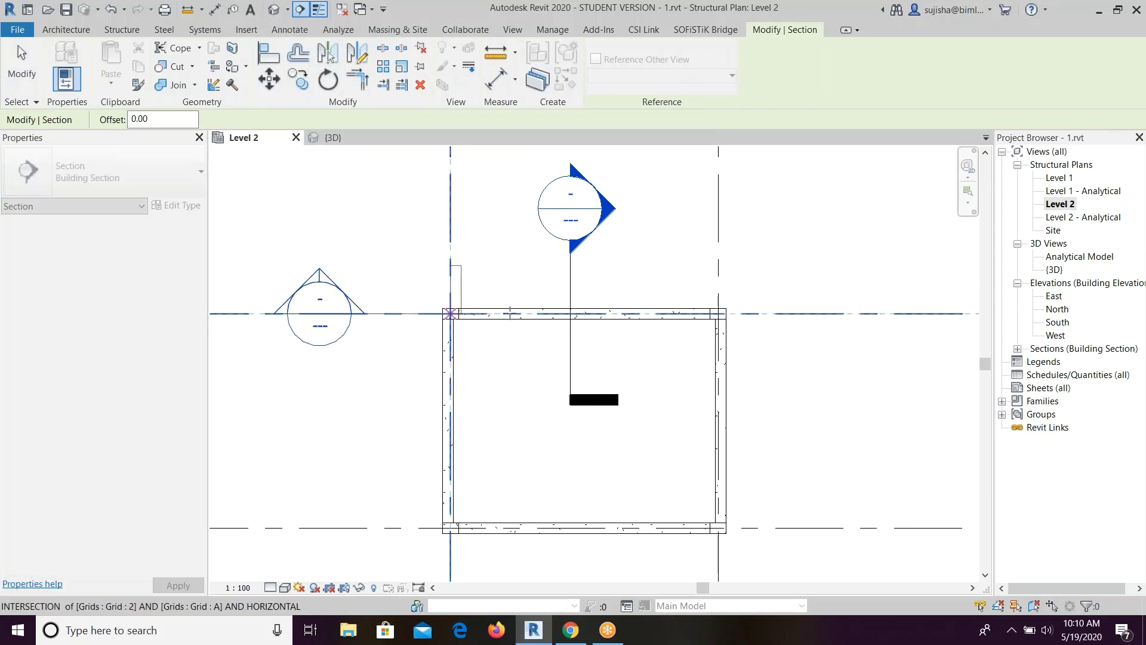
pyautogui.click(809, 314)
pyautogui.press('Escape')
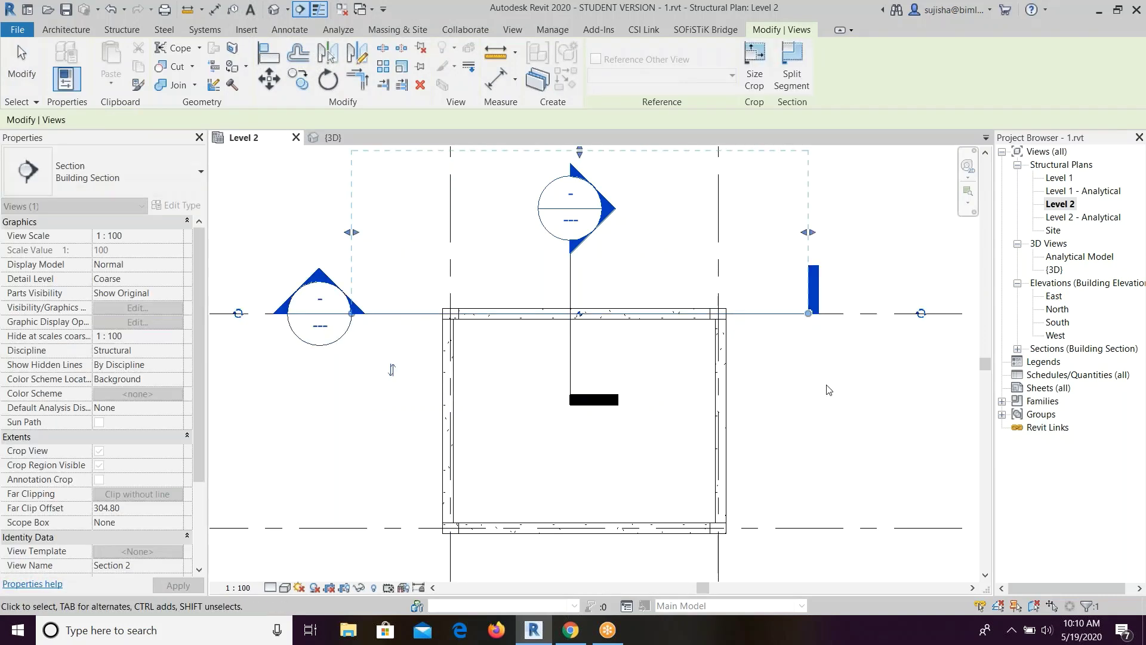
pyautogui.scroll(-1, 696, 344)
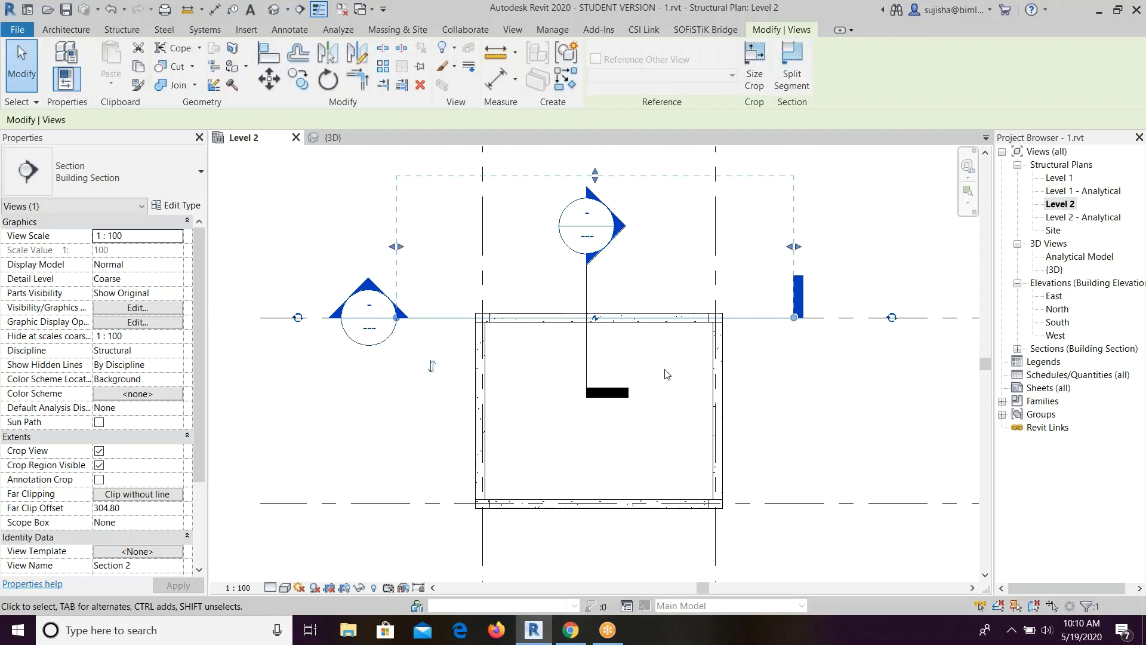
pyautogui.press('Escape')
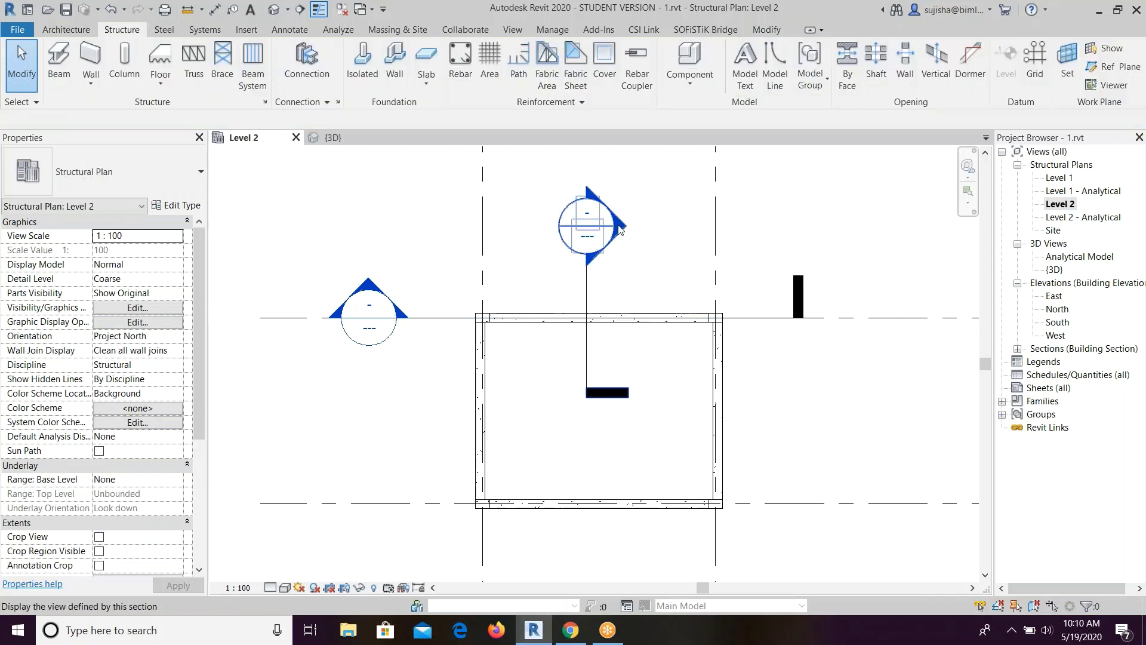
# Open Section 1, frame the beam cross-section and start placing rebar with shape M_00.
pyautogui.doubleClick(621, 230)
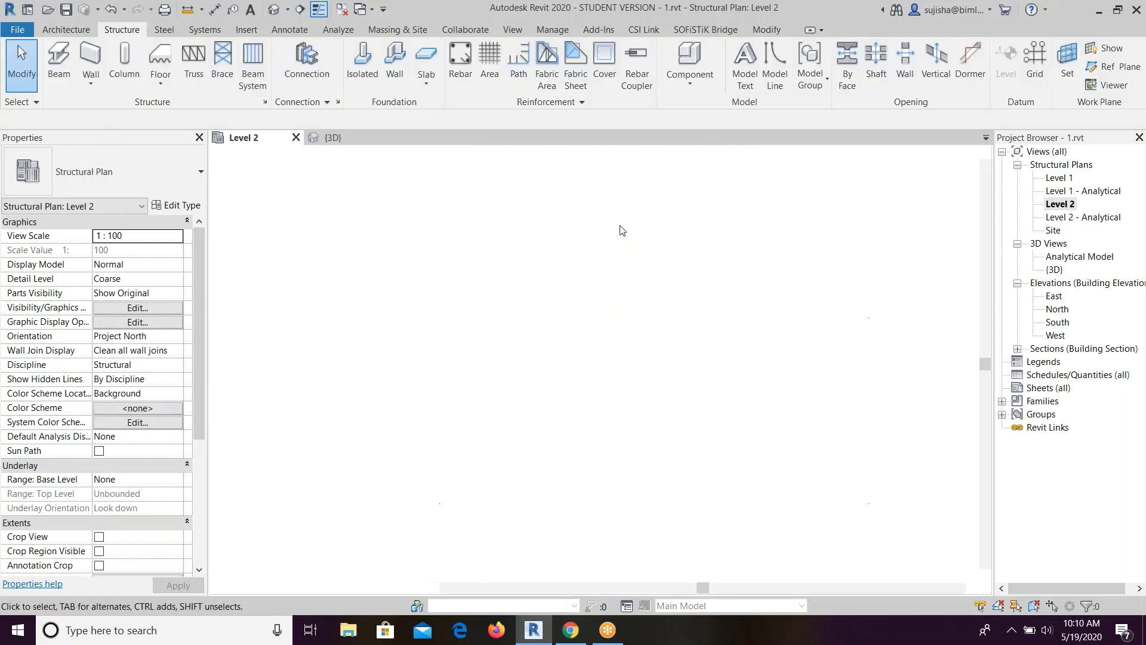
pyautogui.scroll(3, 577, 339)
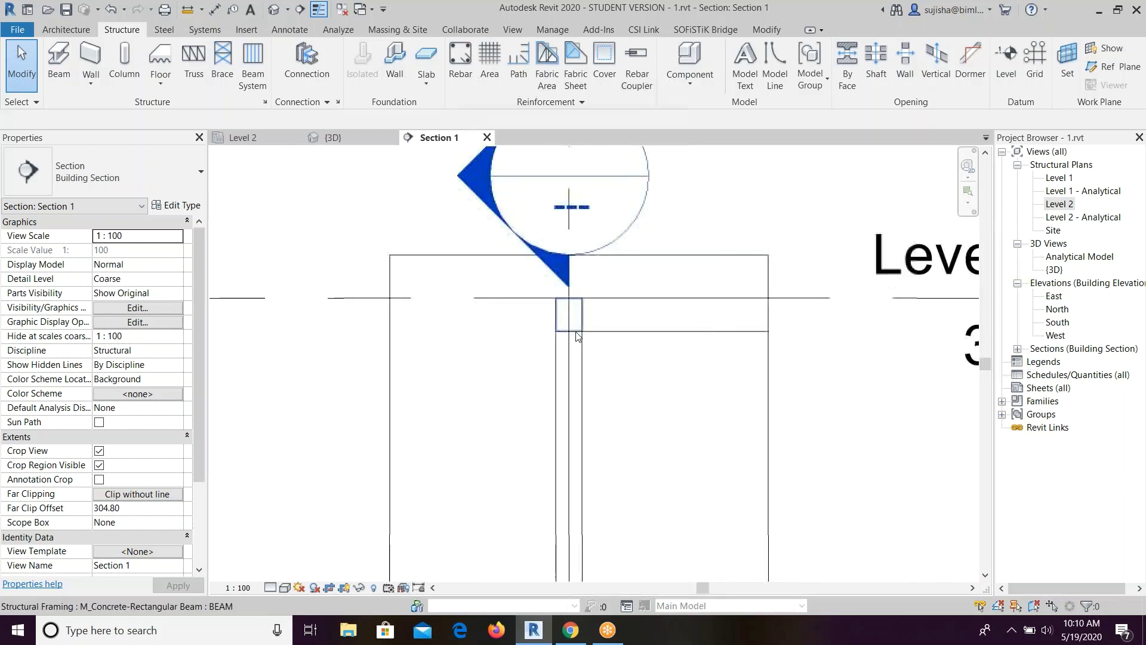
pyautogui.scroll(3, 577, 334)
pyautogui.moveTo(575, 328); pyautogui.dragTo(557, 427, button='middle')
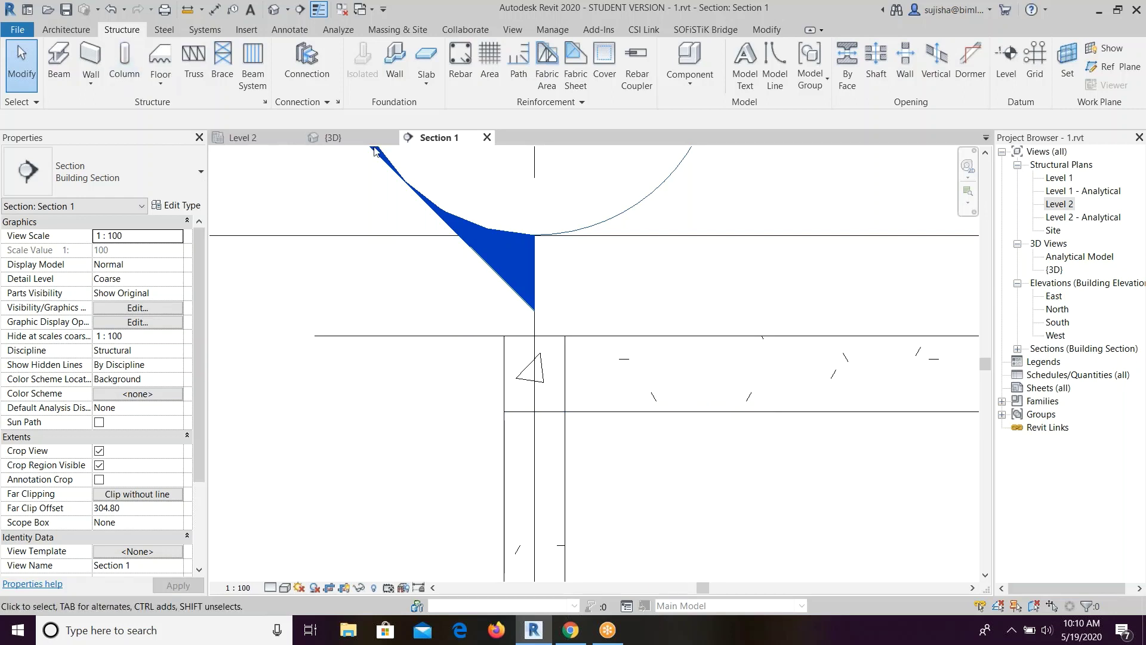
pyautogui.click(465, 76)
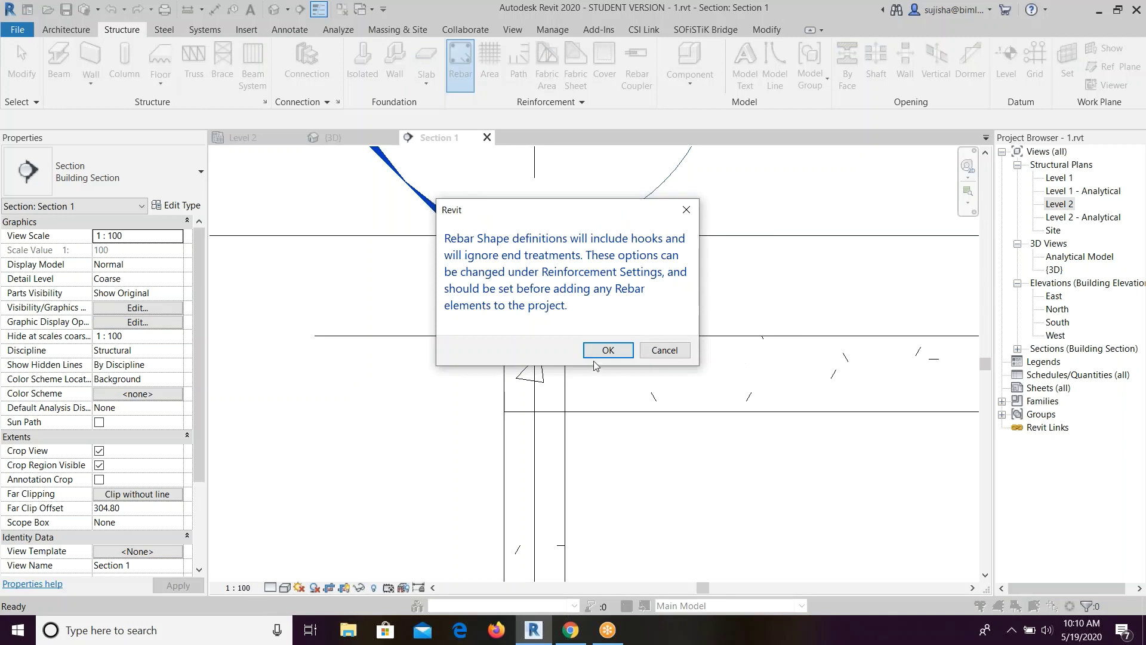
pyautogui.click(596, 357)
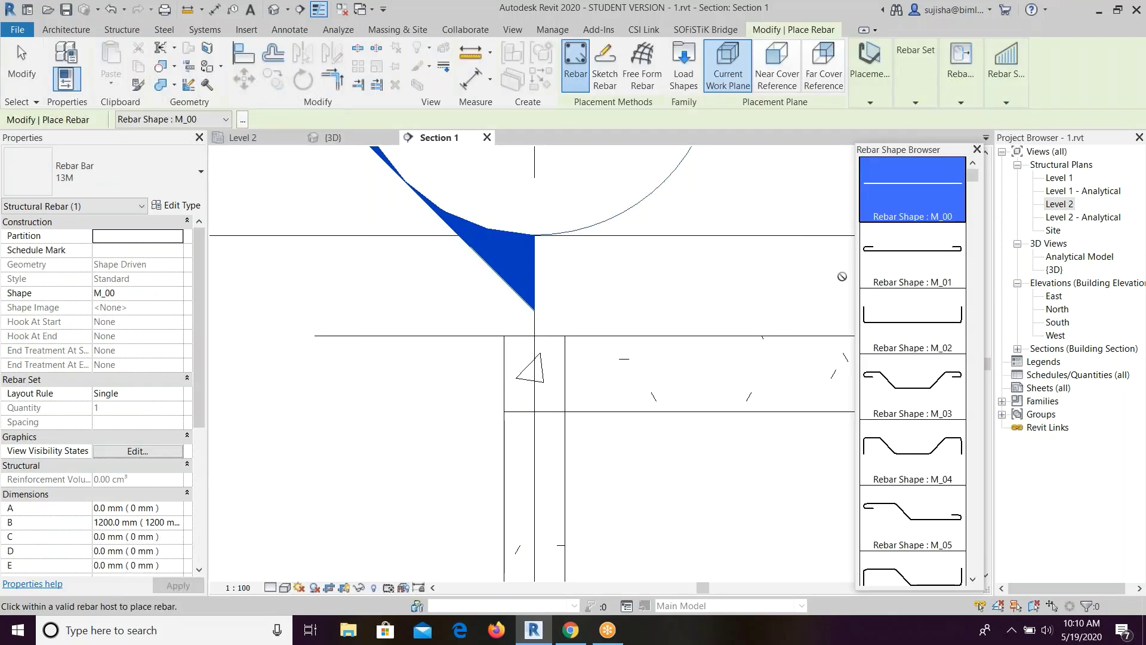
pyautogui.moveTo(974, 175)
pyautogui.mouseDown()
pyautogui.moveTo(972, 371)
pyautogui.moveTo(958, 177)
pyautogui.mouseUp()
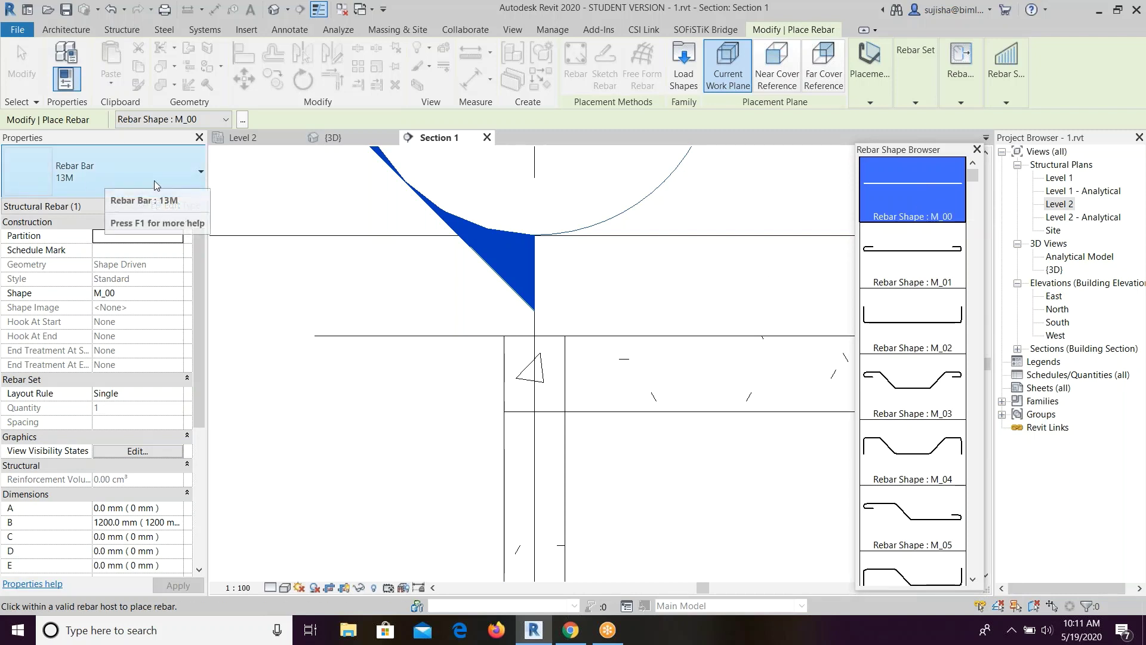
# Duplicate the 13M bar type as 12M and give it a 12.0 mm bar diameter.
pyautogui.click(135, 173)
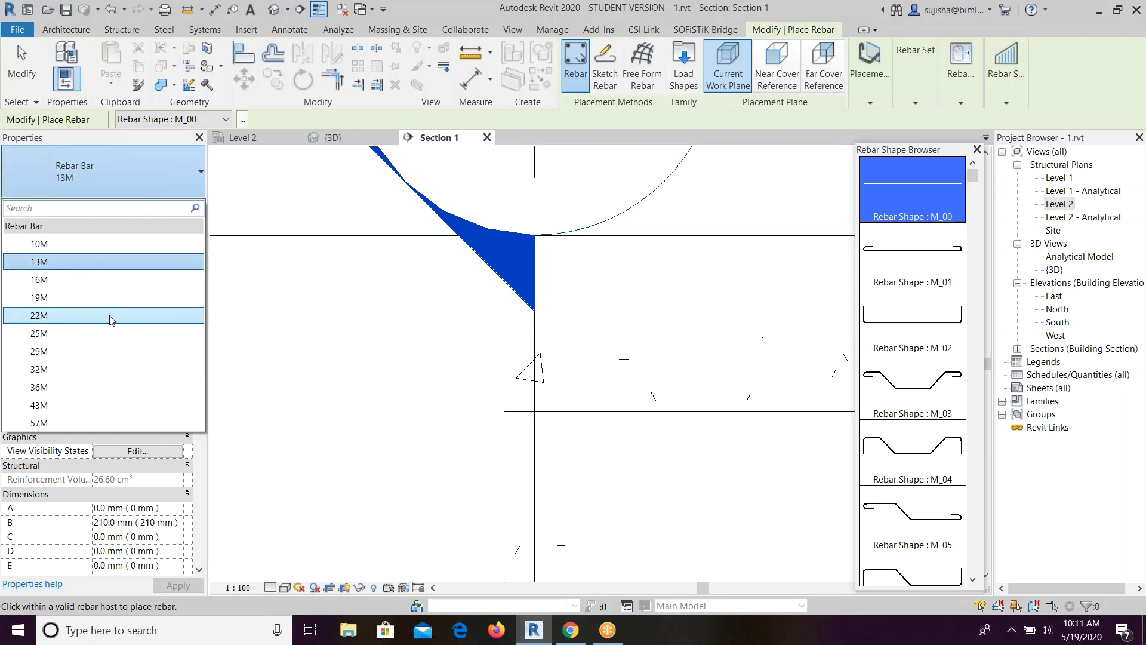
pyautogui.click(153, 261)
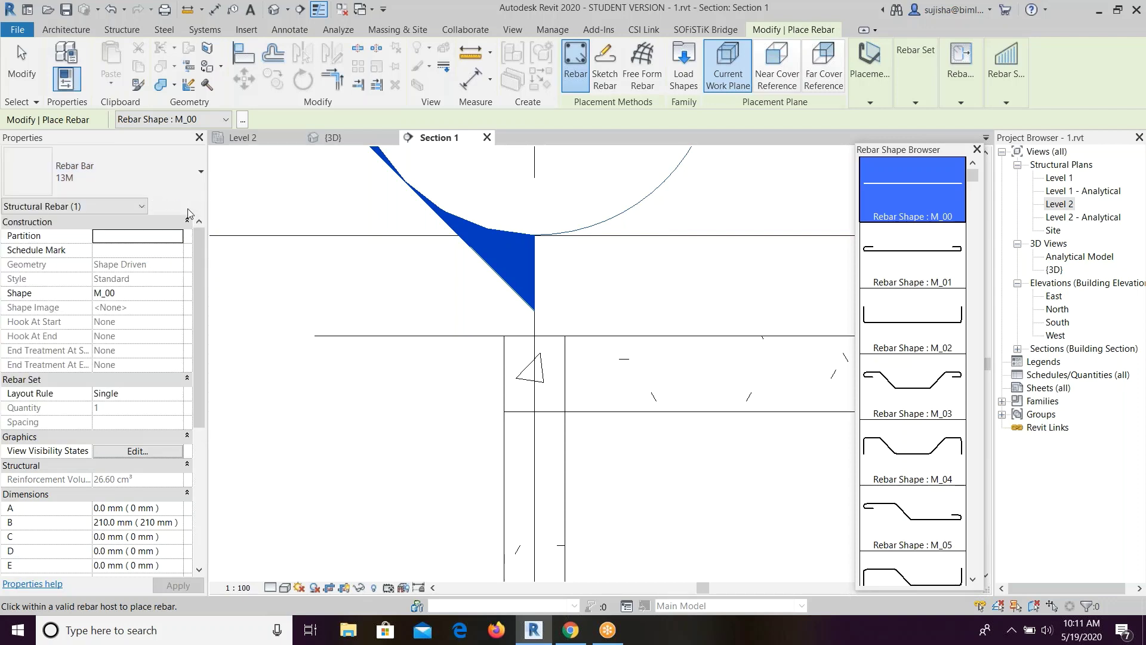
pyautogui.click(188, 205)
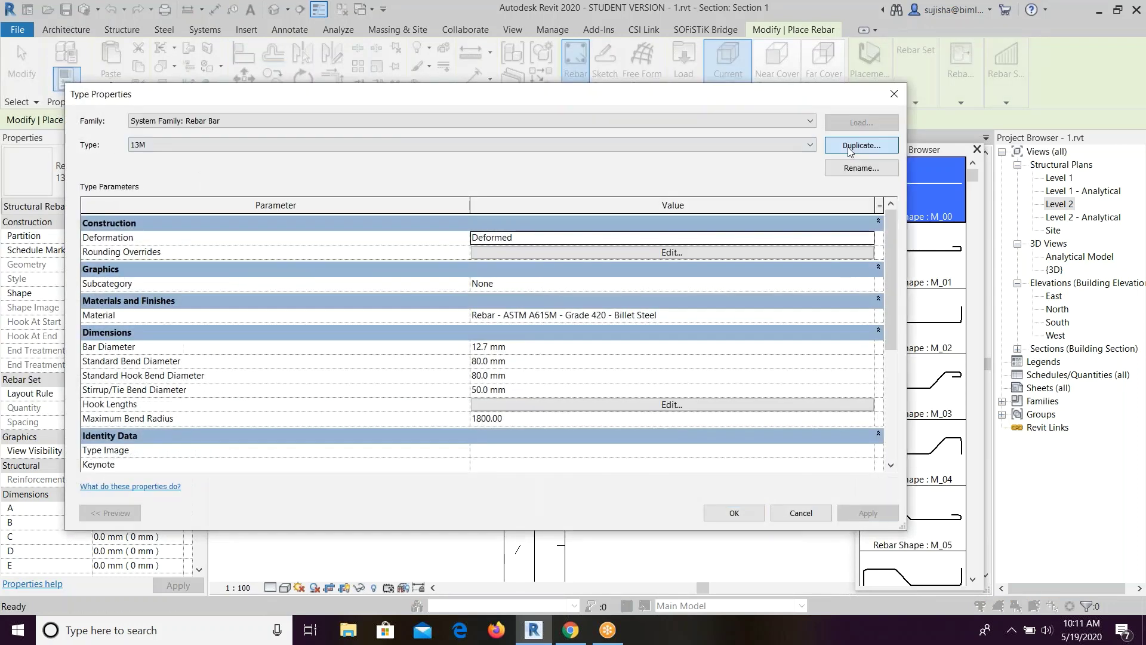
pyautogui.click(861, 145)
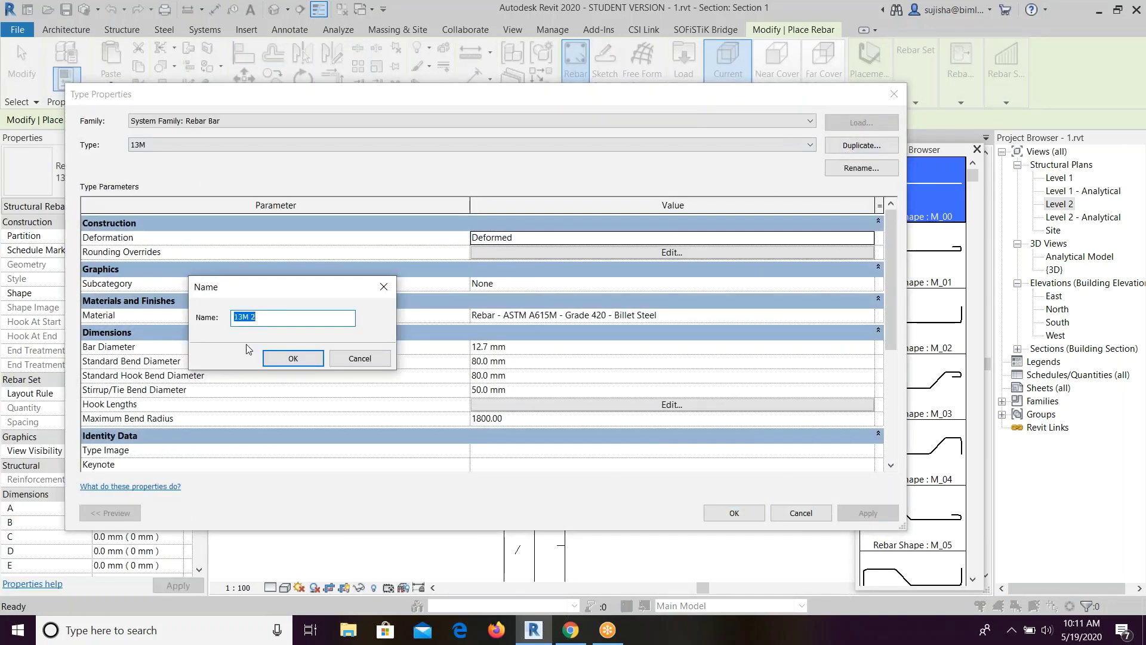
pyautogui.click(311, 321)
pyautogui.press('BackSpace')
pyautogui.press('BackSpace')
pyautogui.press('BackSpace')
pyautogui.write('2M')
pyautogui.click(307, 356)
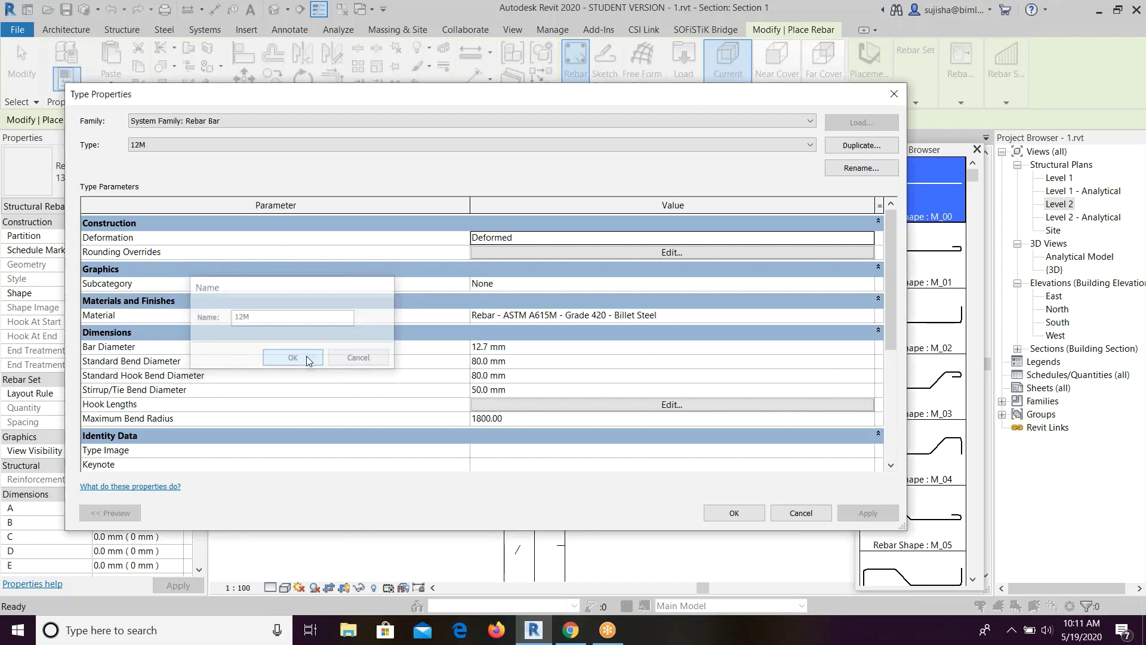
pyautogui.click(480, 348)
pyautogui.press('BackSpace')
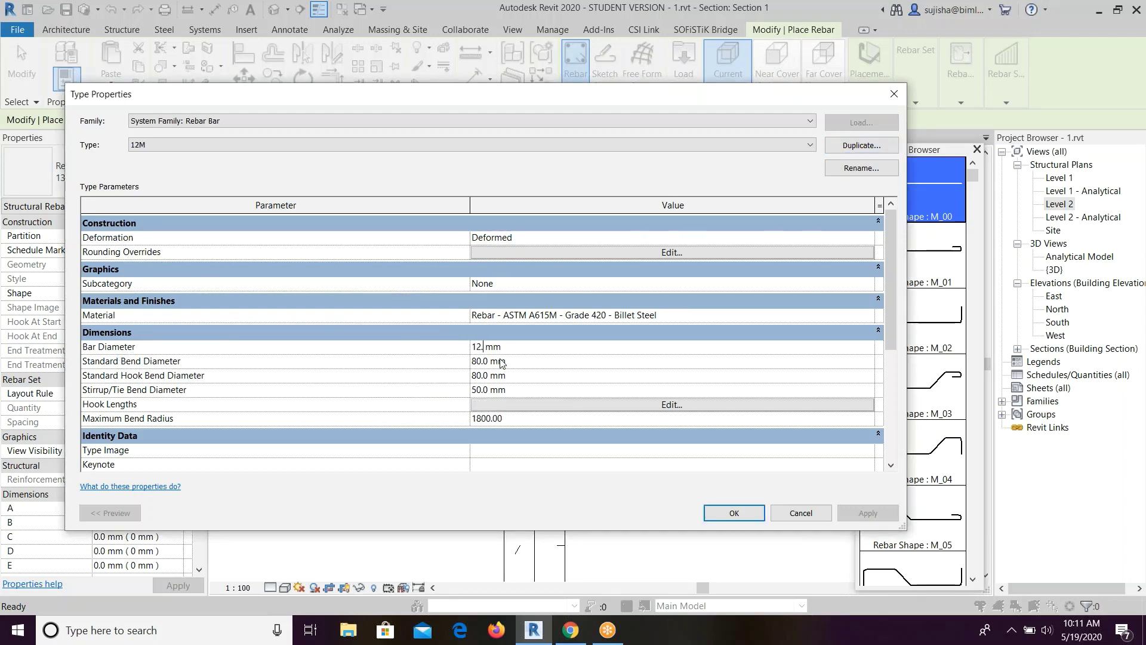
pyautogui.write('0')
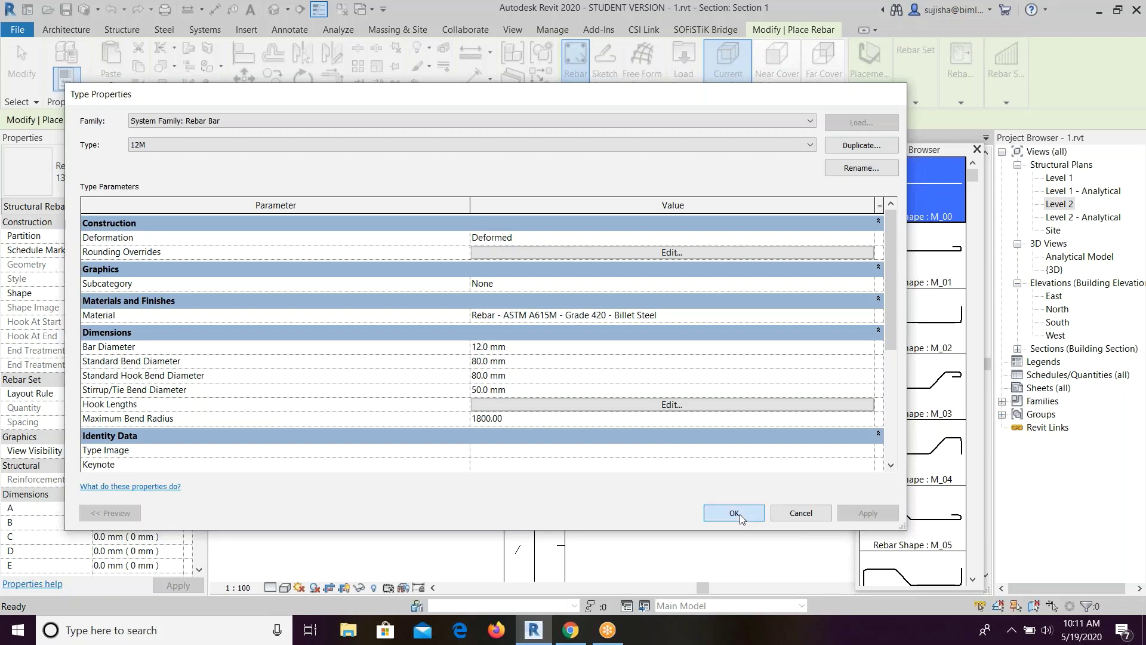
pyautogui.click(735, 513)
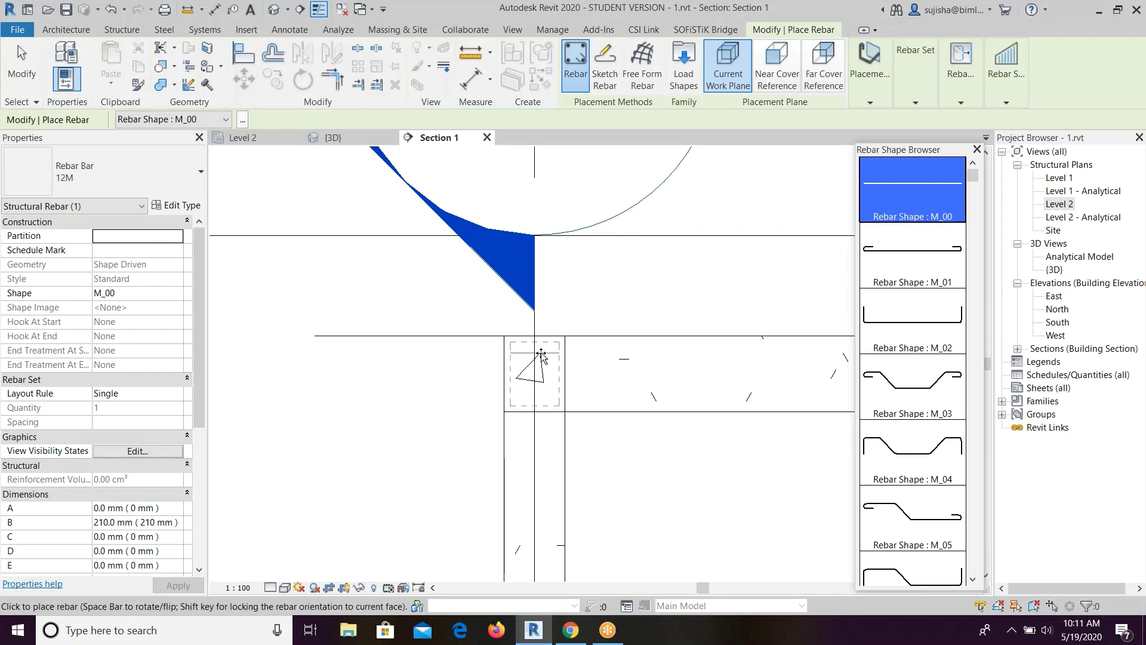
# Set the rebar placement orientation and zoom into the beam section.
pyautogui.click(870, 77)
pyautogui.click(870, 101)
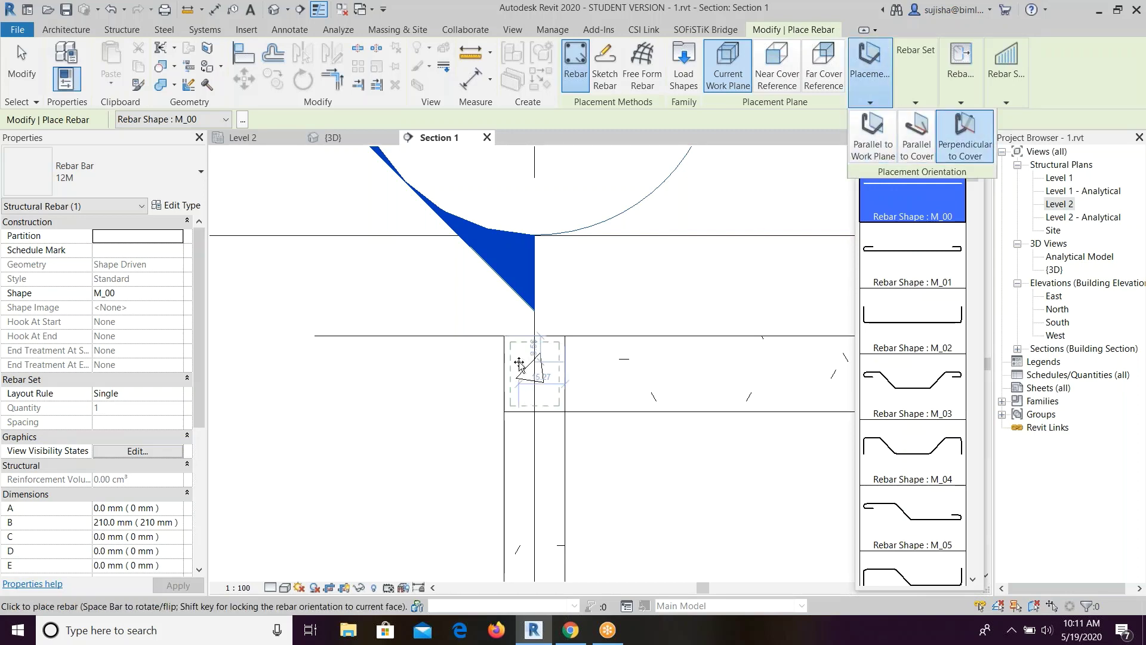
pyautogui.scroll(2, 527, 351)
pyautogui.scroll(1, 527, 351)
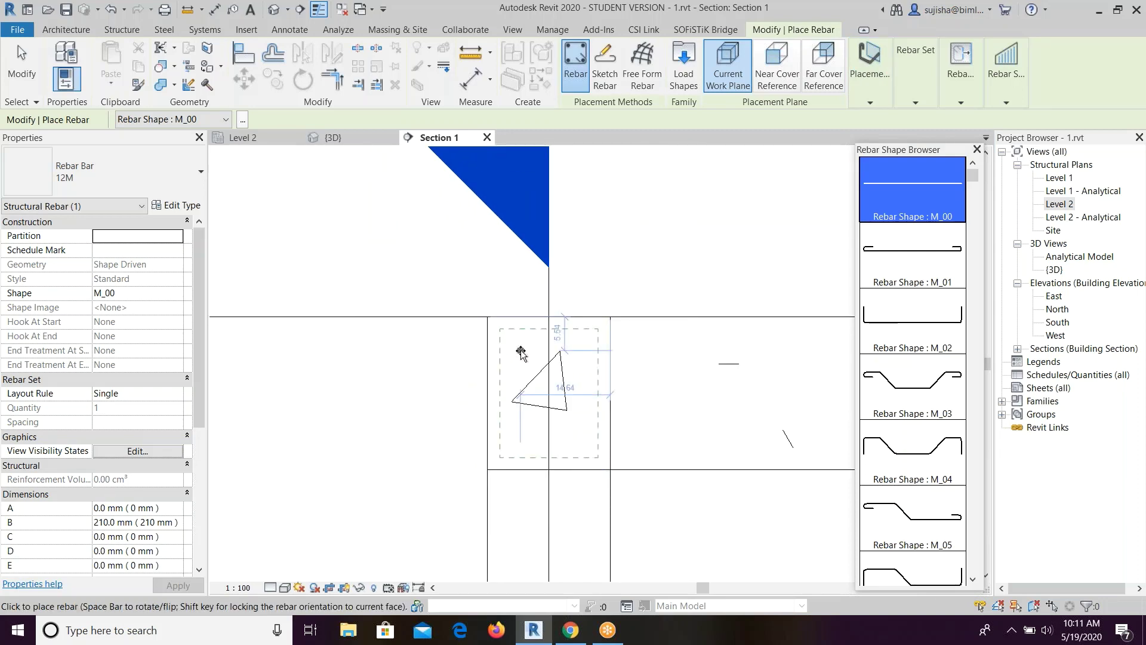
pyautogui.scroll(1, 519, 353)
pyautogui.scroll(1, 515, 345)
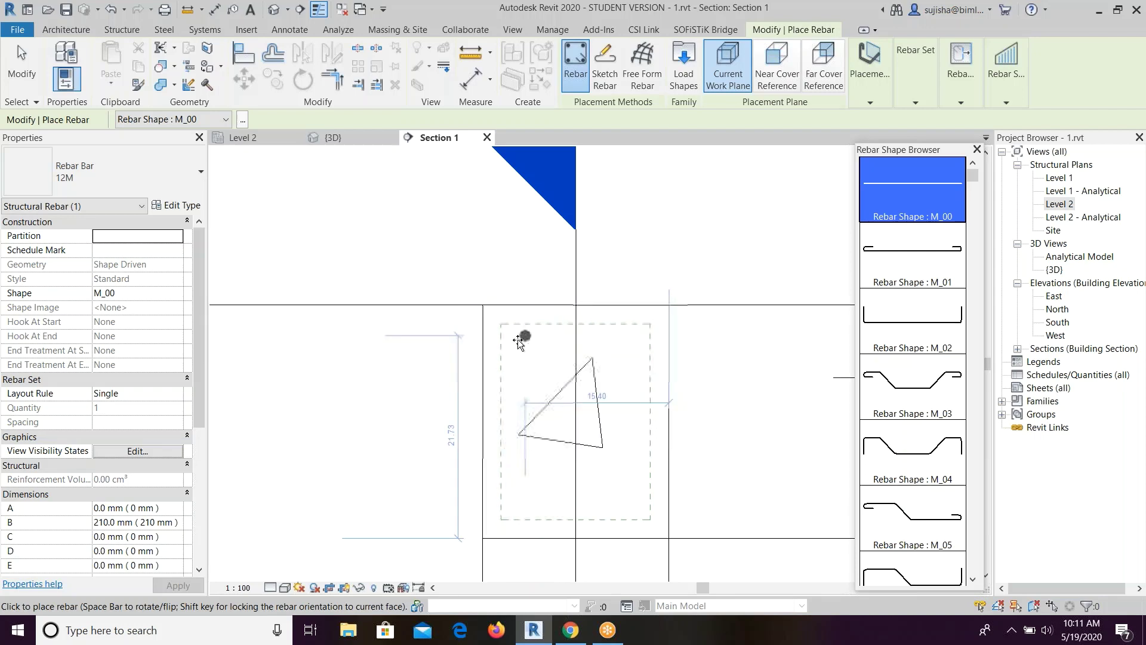
# Place three 12M bars along the top of the beam section.
pyautogui.click(514, 344)
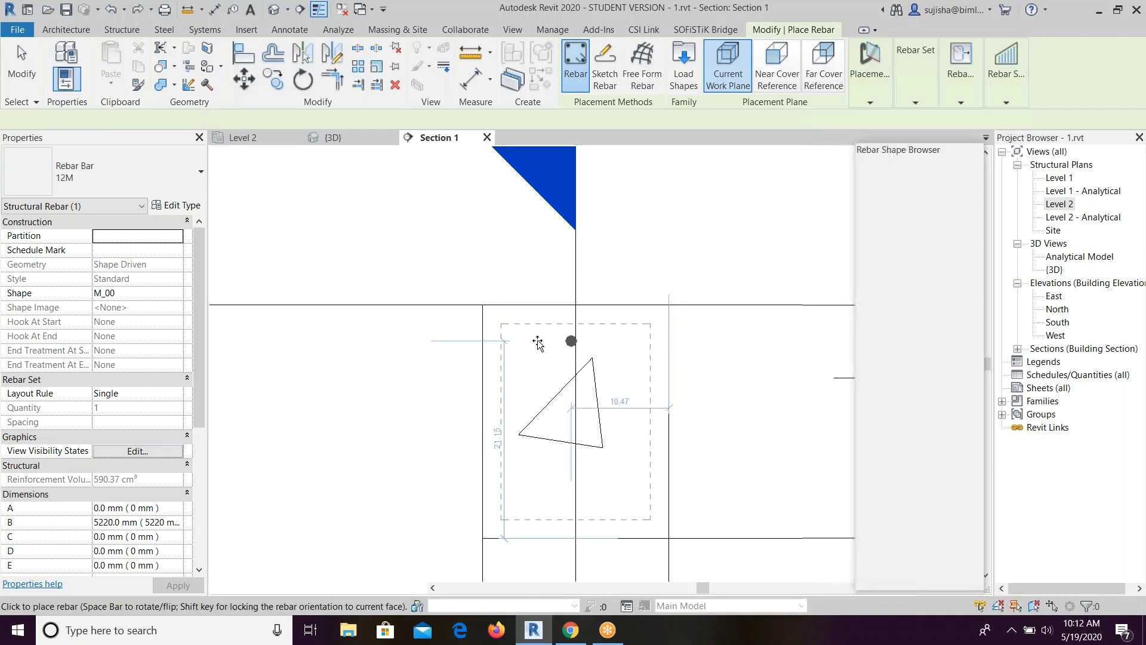
pyautogui.scroll(1, 515, 339)
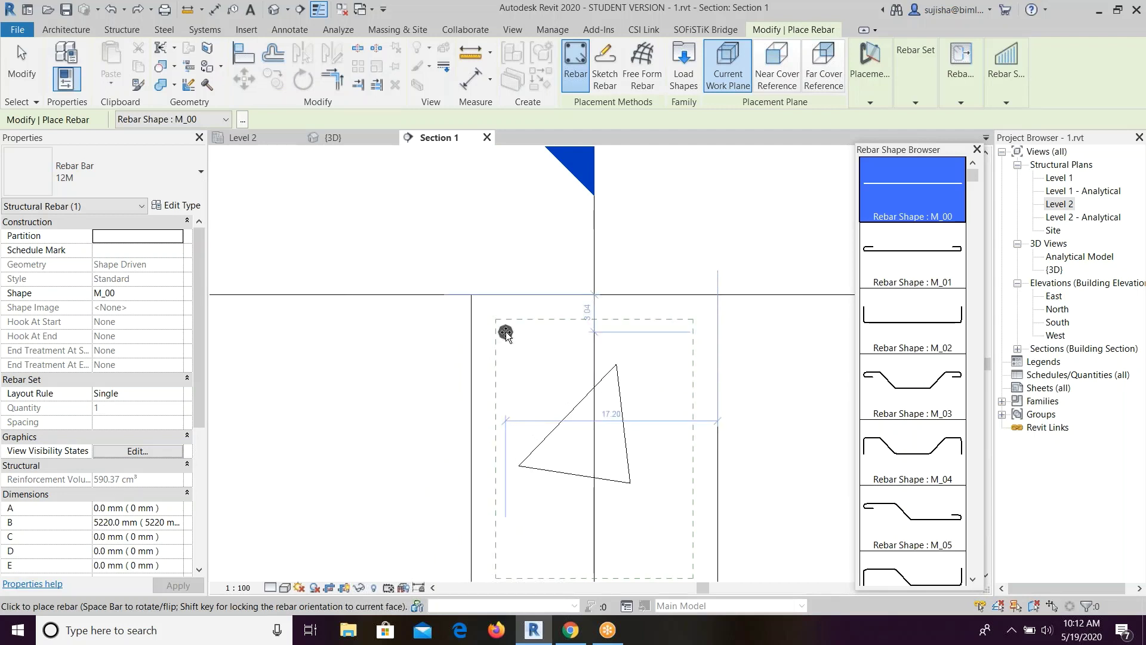
pyautogui.click(506, 331)
pyautogui.click(593, 332)
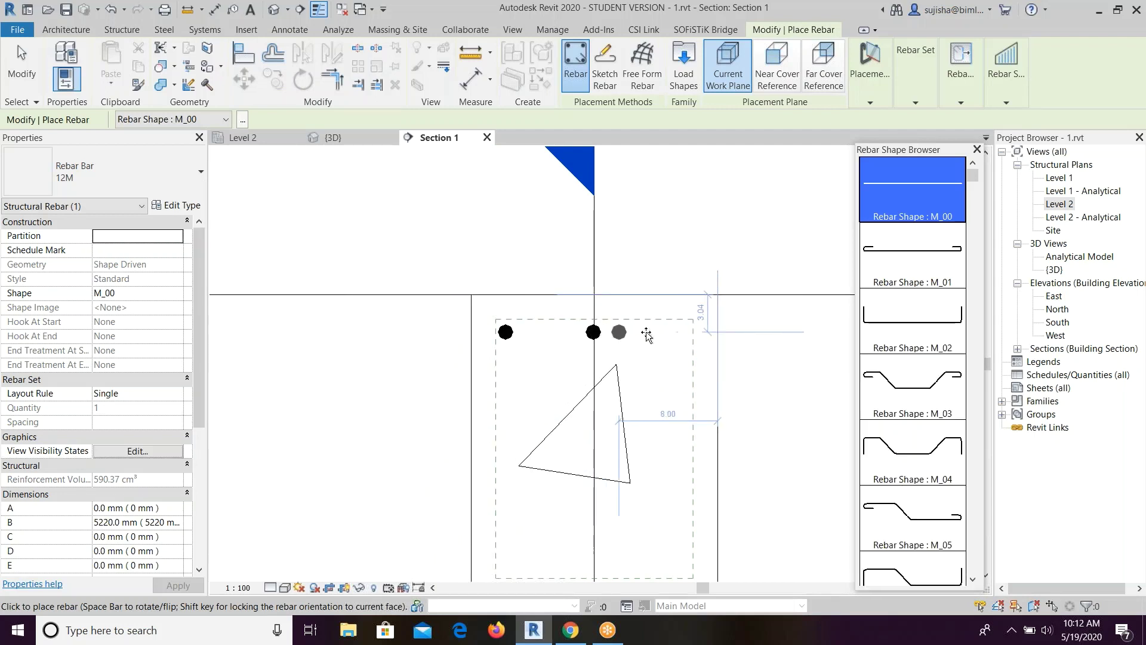
pyautogui.click(679, 328)
pyautogui.scroll(-2, 564, 345)
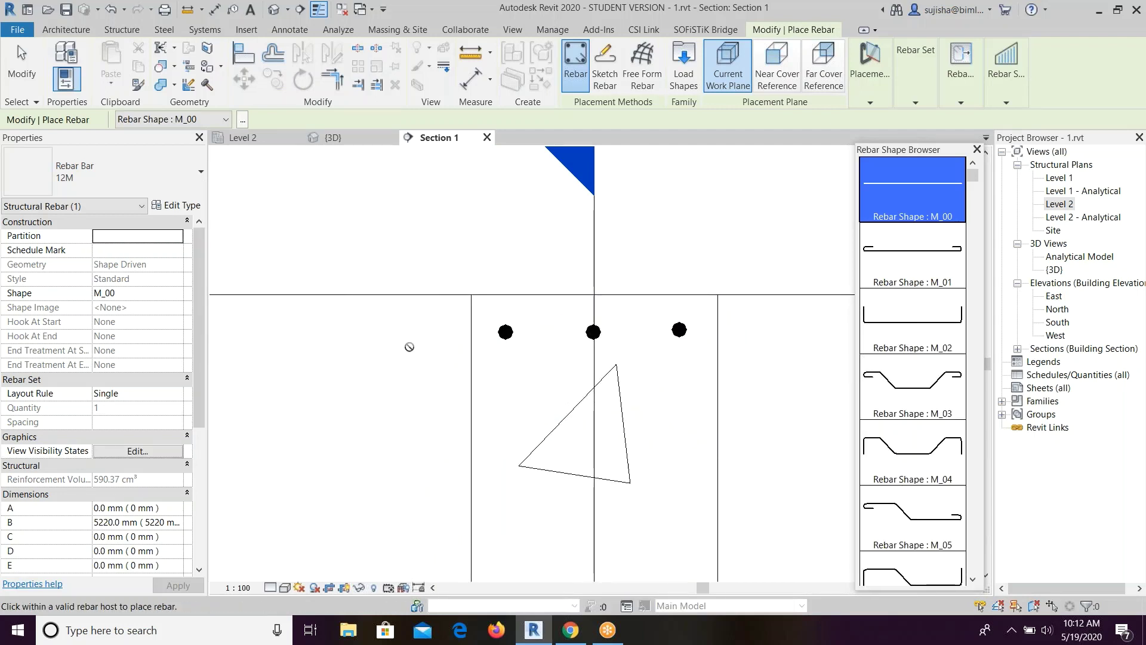
pyautogui.scroll(2, 504, 366)
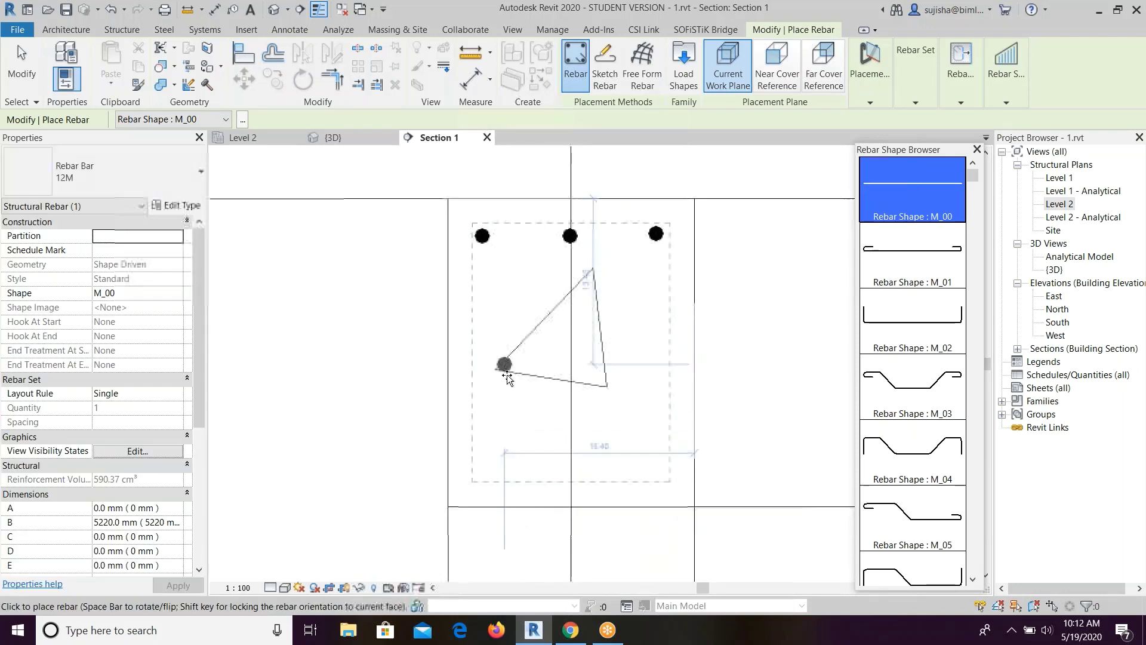
# Switch the bar size to 16M, place the bottom corner bars and finish placement.
pyautogui.click(148, 171)
pyautogui.click(72, 307)
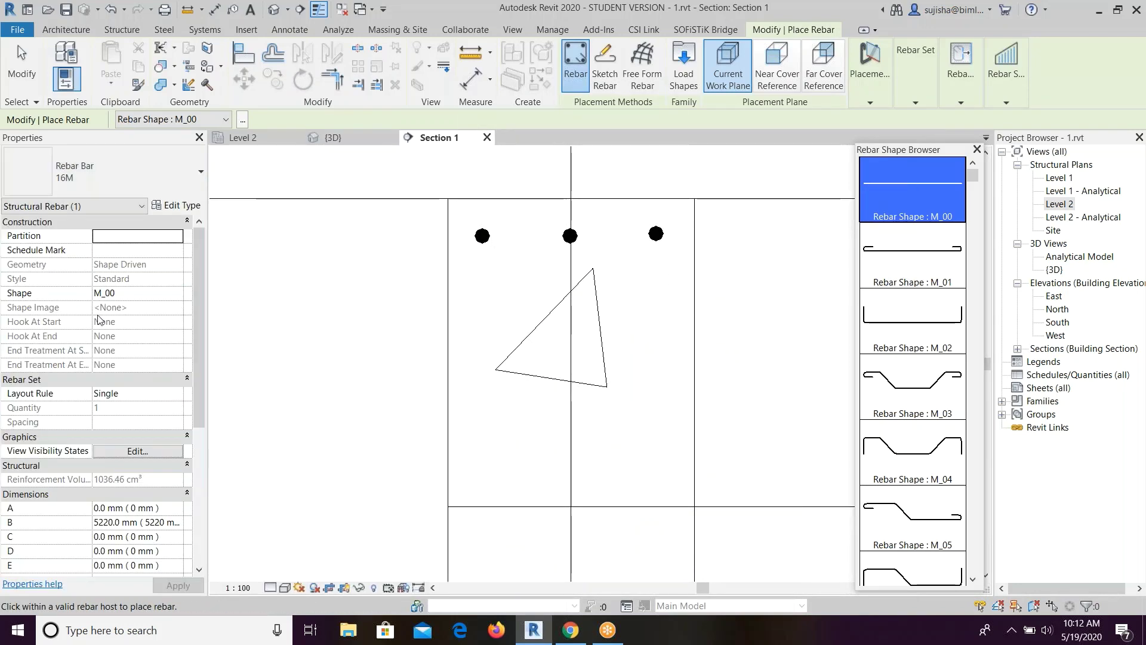
pyautogui.scroll(1, 488, 469)
pyautogui.scroll(1, 489, 469)
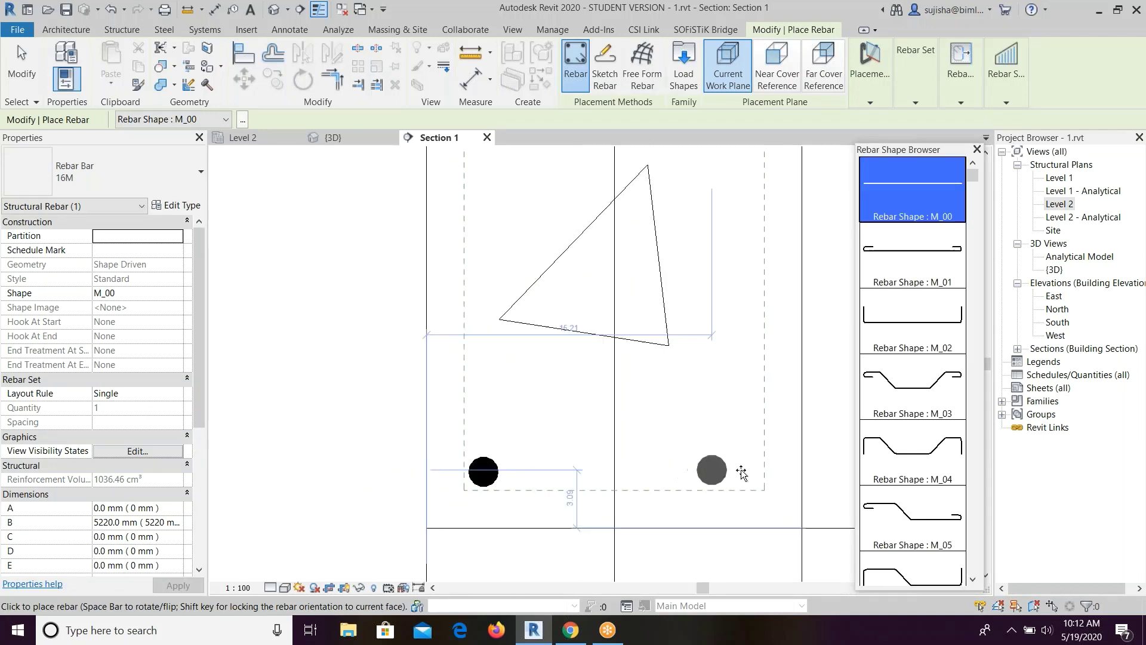
pyautogui.click(728, 472)
pyautogui.scroll(-2, 438, 443)
pyautogui.scroll(-1, 437, 443)
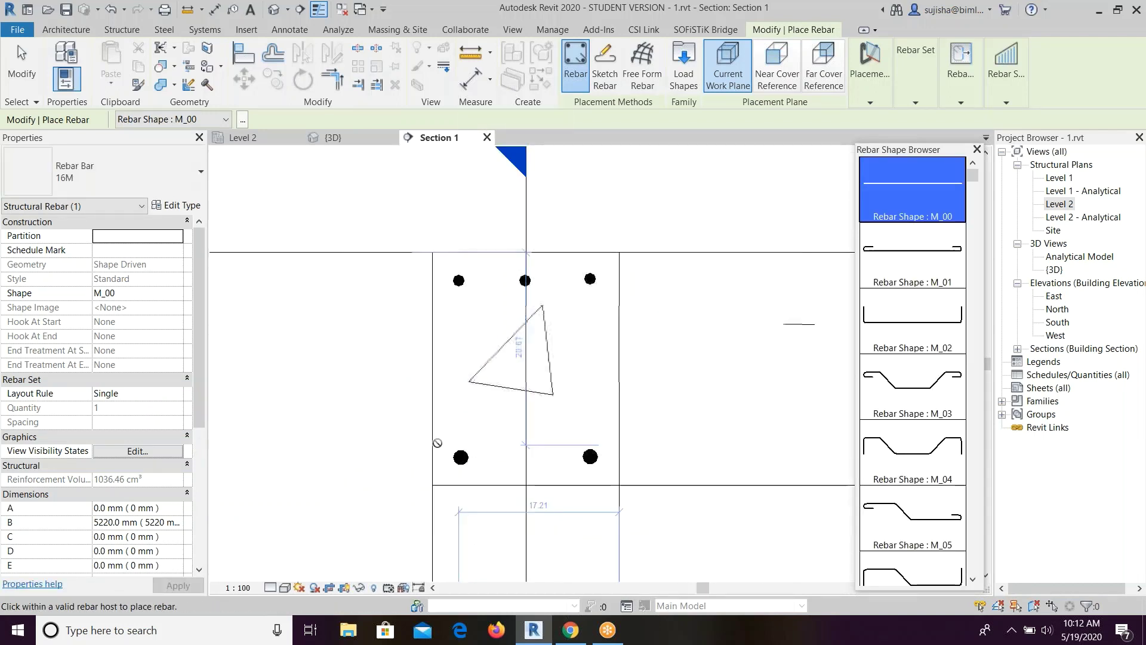
pyautogui.press('Escape')
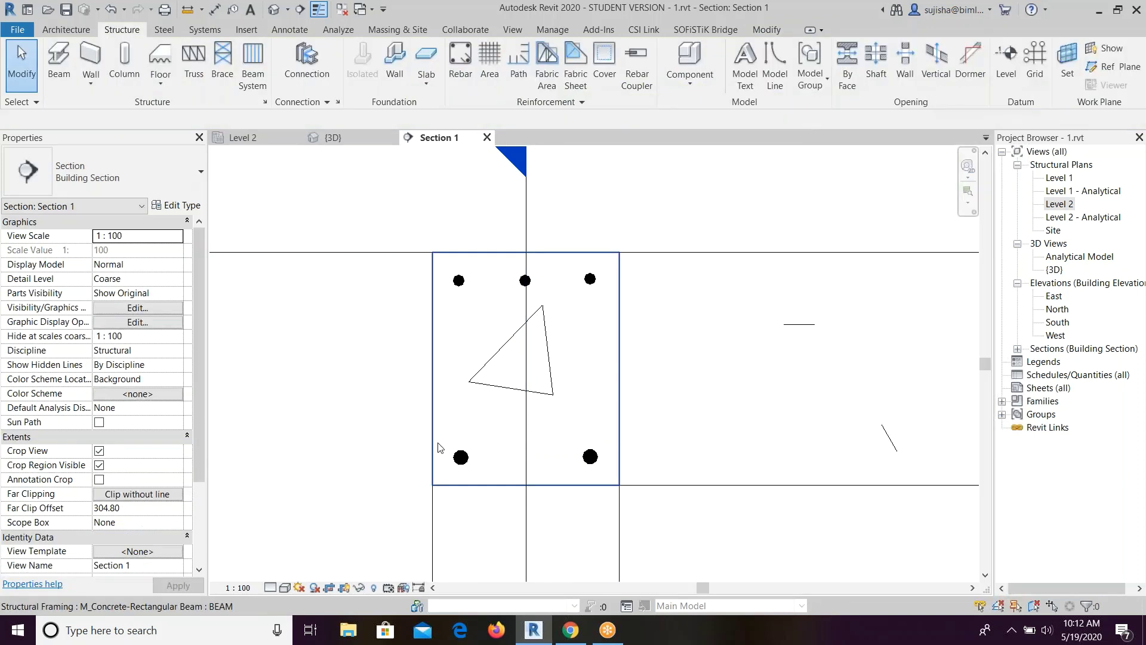
# Restart rebar placement and choose the closed stirrup shape M_T1 in the Rebar Shape Browser.
pyautogui.scroll(-1, 441, 445)
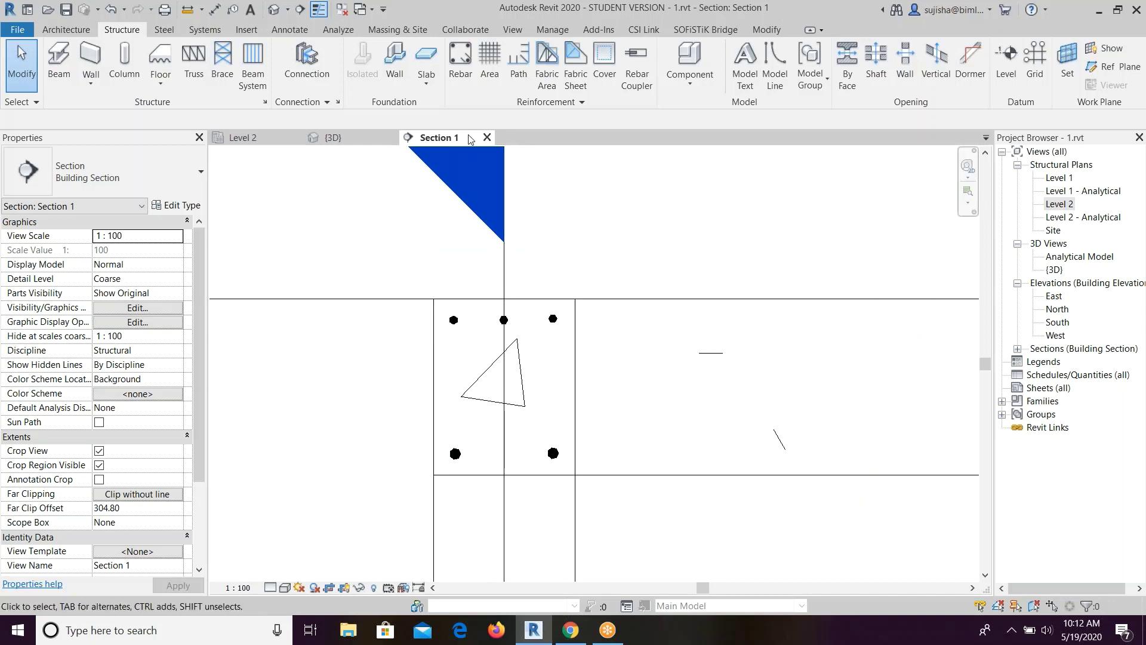
pyautogui.click(461, 61)
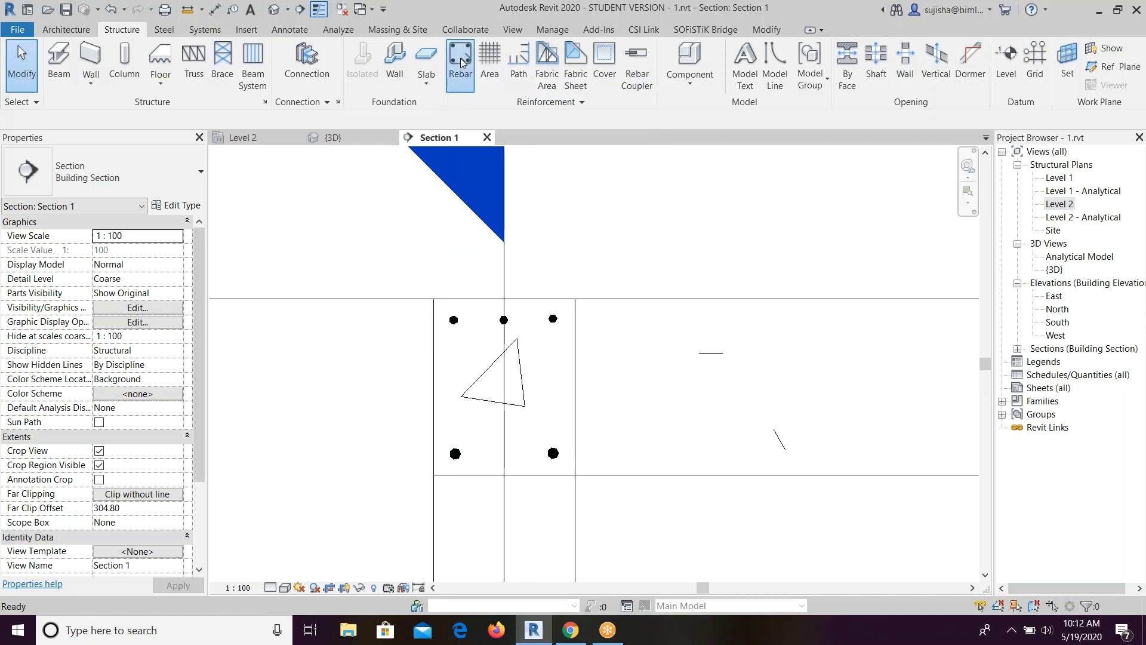
pyautogui.scroll(-2, 960, 288)
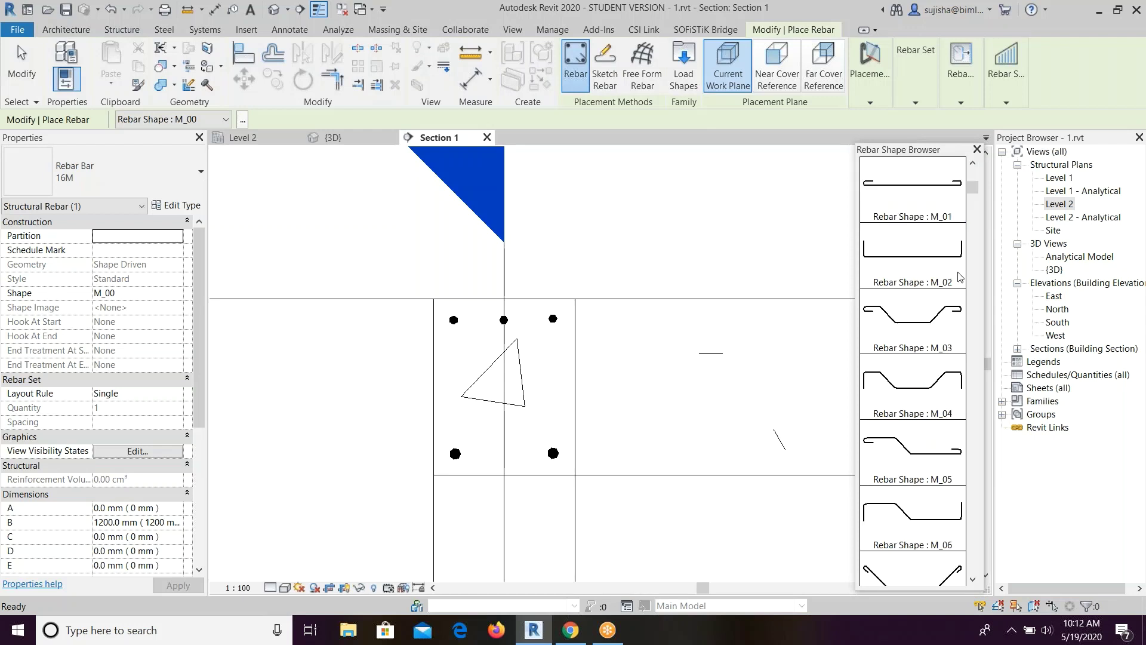
pyautogui.scroll(-1, 960, 287)
pyautogui.scroll(-1, 960, 288)
pyautogui.scroll(-2, 960, 288)
pyautogui.scroll(-2, 960, 288)
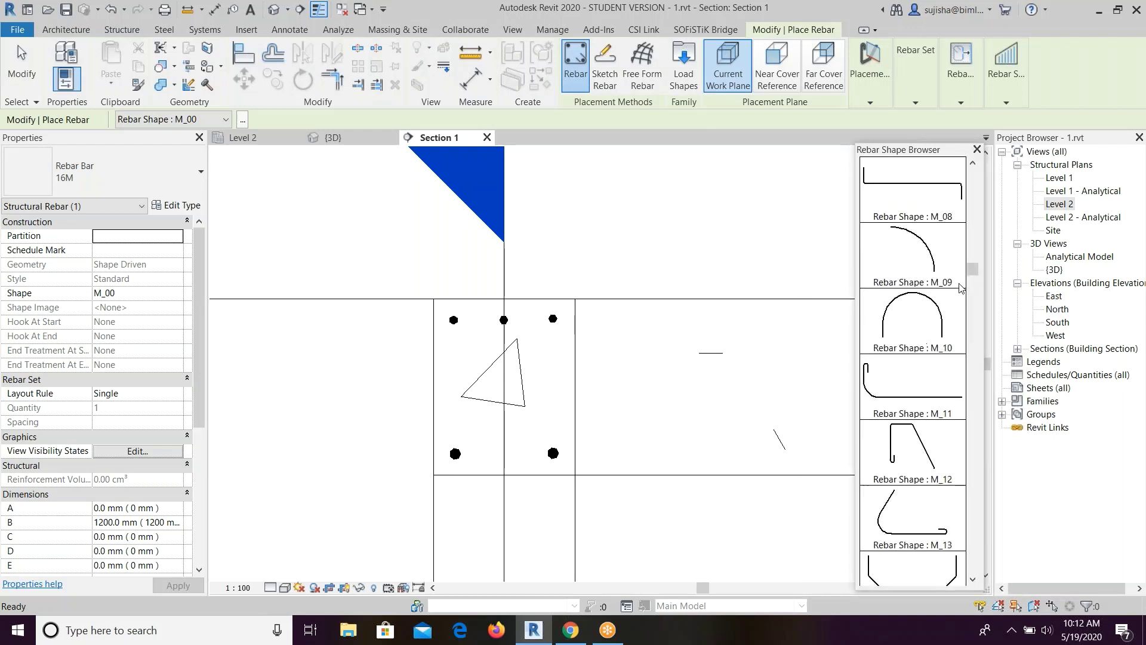
pyautogui.scroll(-3, 960, 288)
pyautogui.scroll(-3, 960, 289)
pyautogui.scroll(-2, 960, 291)
pyautogui.scroll(-2, 960, 291)
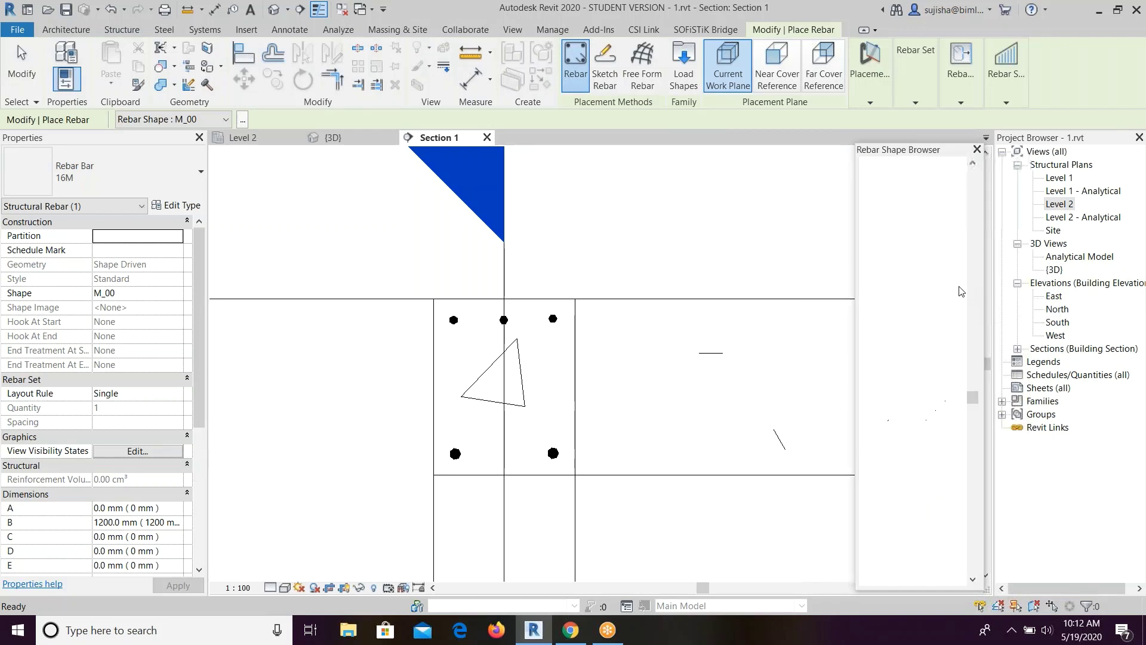
pyautogui.scroll(-2, 960, 290)
pyautogui.scroll(-2, 960, 290)
pyautogui.scroll(-2, 960, 290)
pyautogui.scroll(-4, 960, 291)
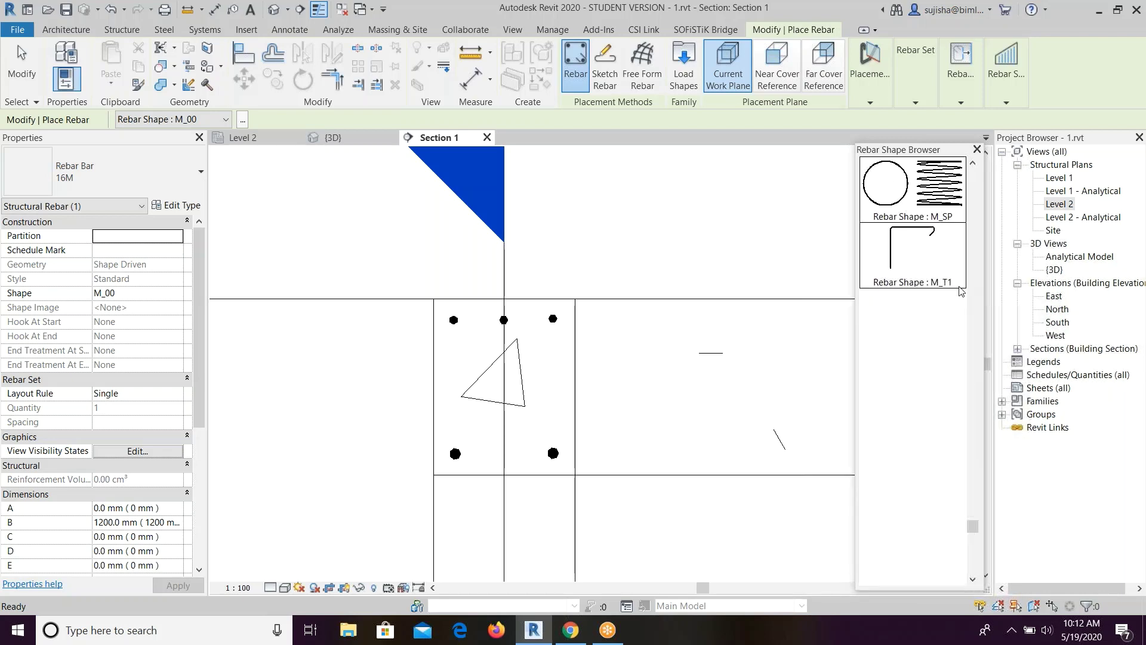
pyautogui.click(905, 261)
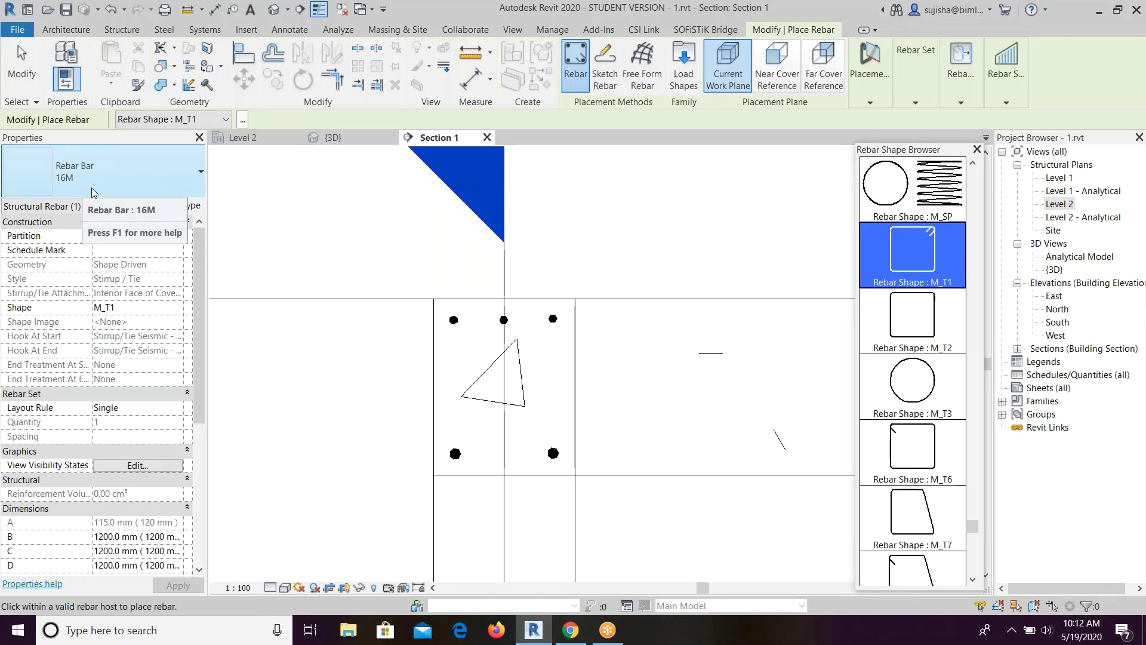
pyautogui.click(120, 178)
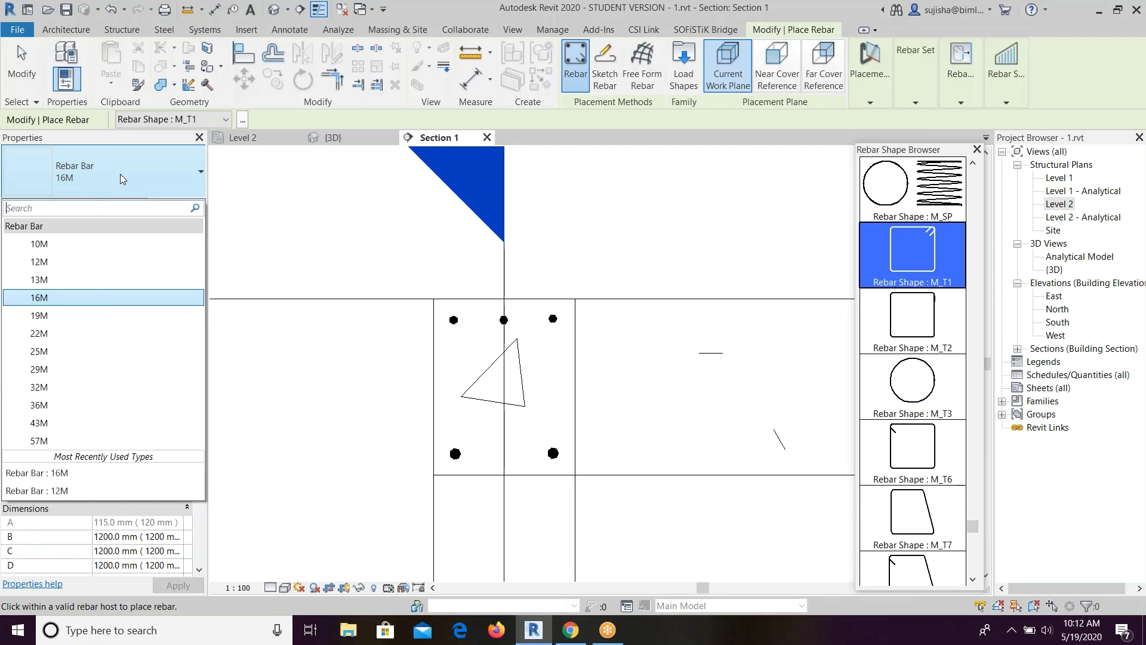
# Duplicate the 10M bar type as 8M with an 8 mm bar diameter.
pyautogui.click(109, 249)
pyautogui.click(179, 206)
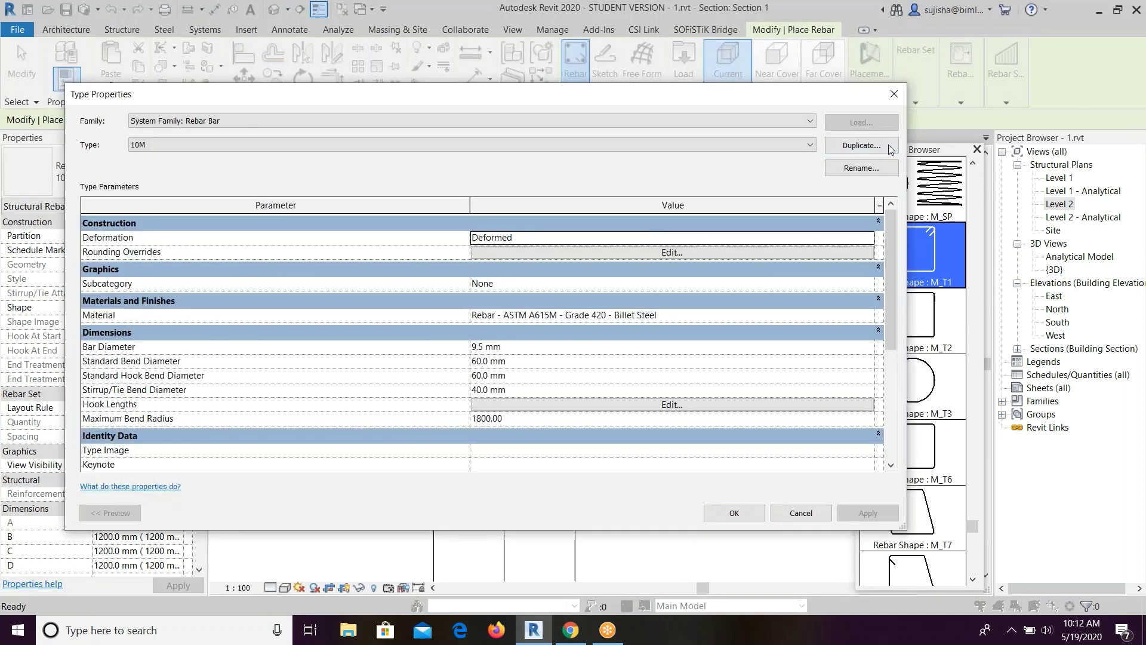
pyautogui.click(887, 145)
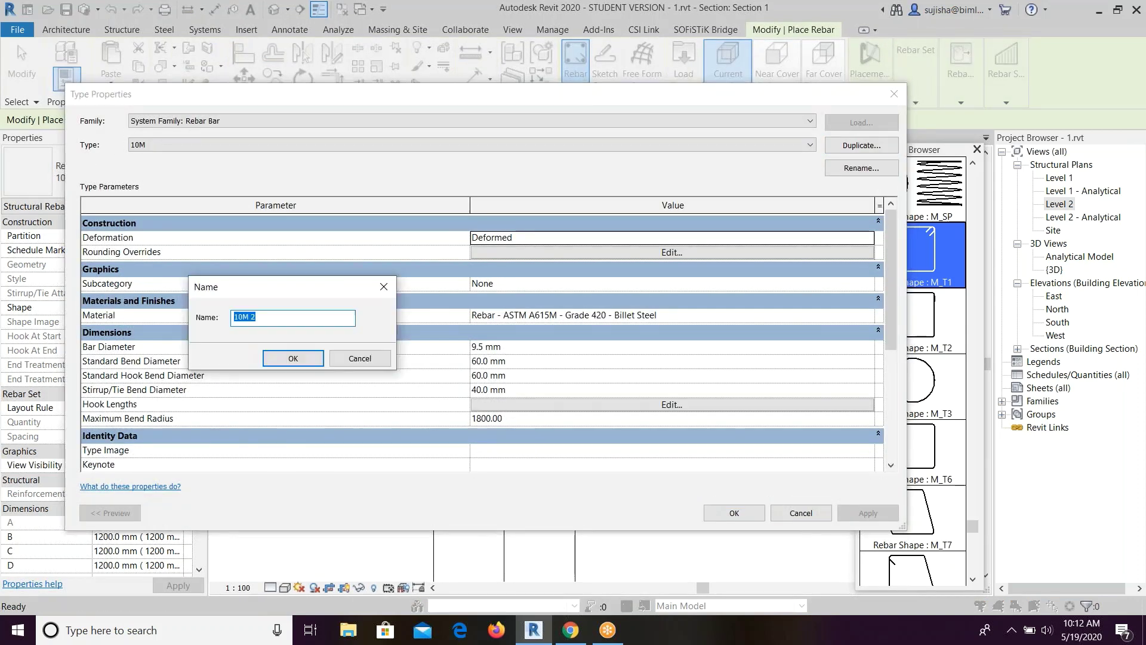
pyautogui.write('8')
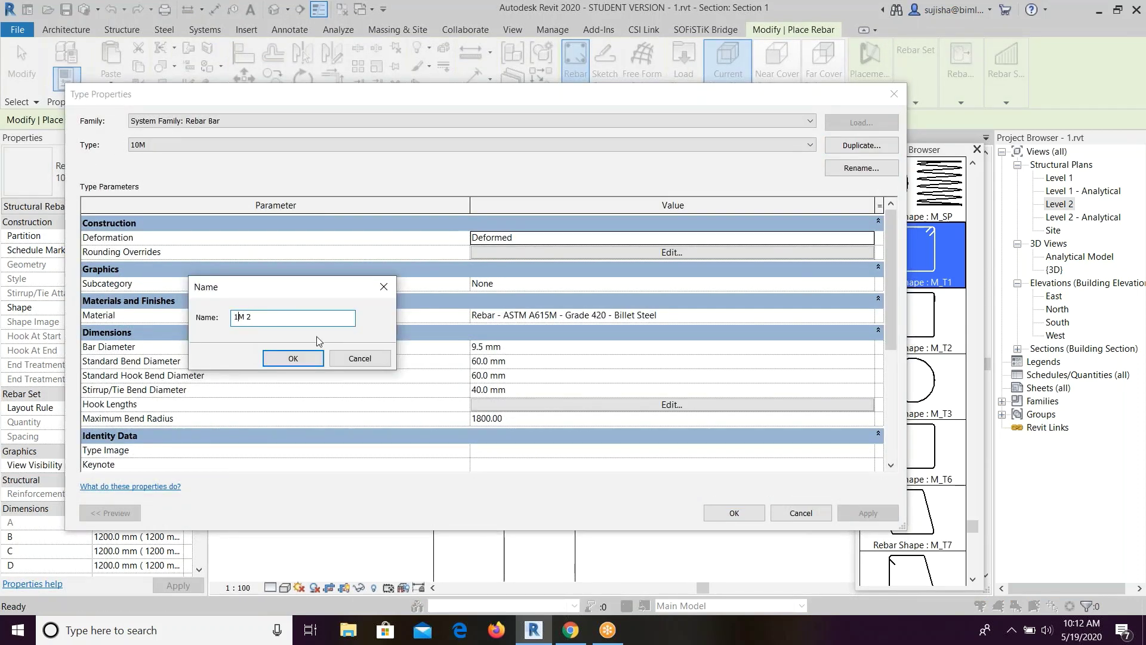
pyautogui.press('Delete')
pyautogui.press('Delete')
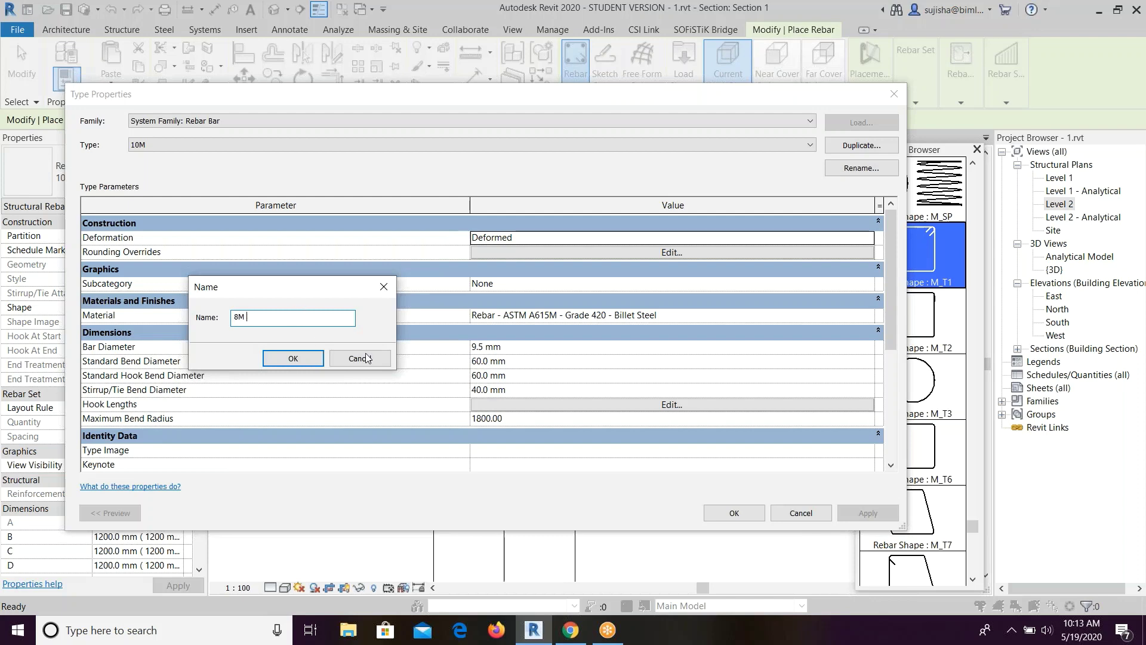
pyautogui.click(293, 358)
pyautogui.click(480, 348)
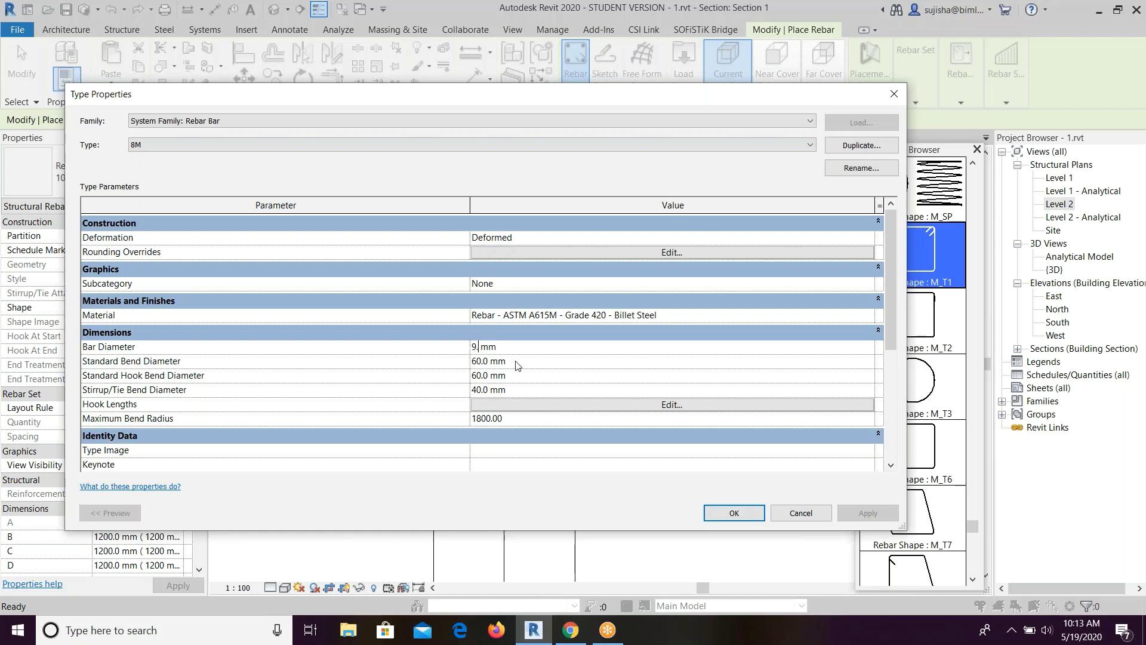
pyautogui.write('8')
pyautogui.click(735, 512)
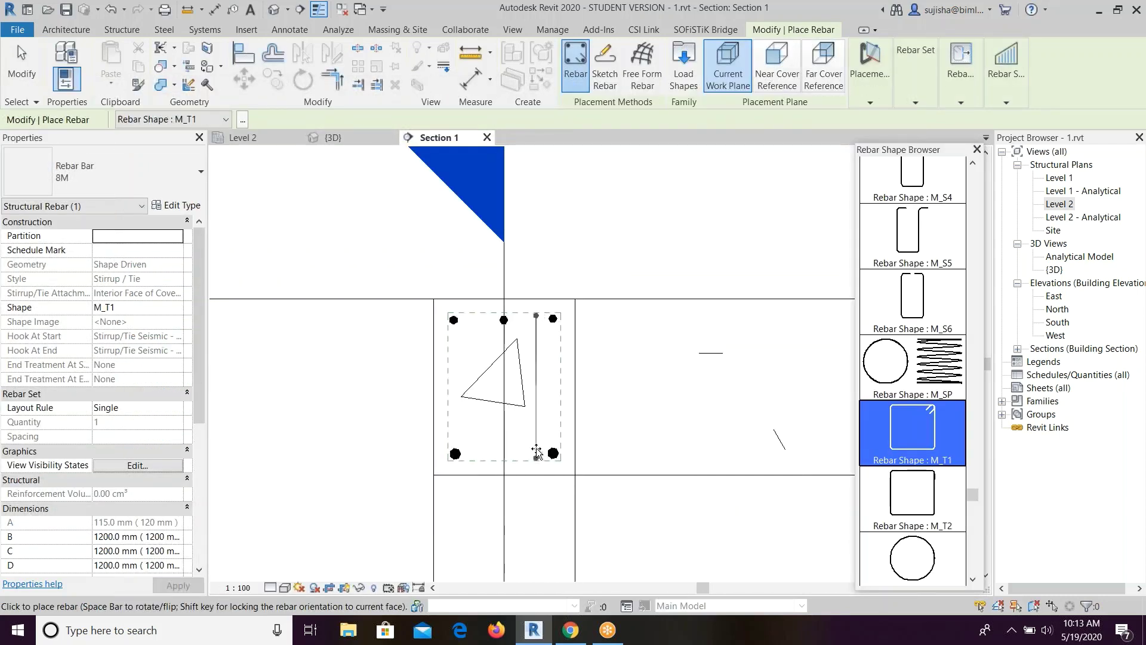
# Place an 8M M_T1 stirrup parallel to the work plane around the beam bars, hook flipped.
pyautogui.click(881, 95)
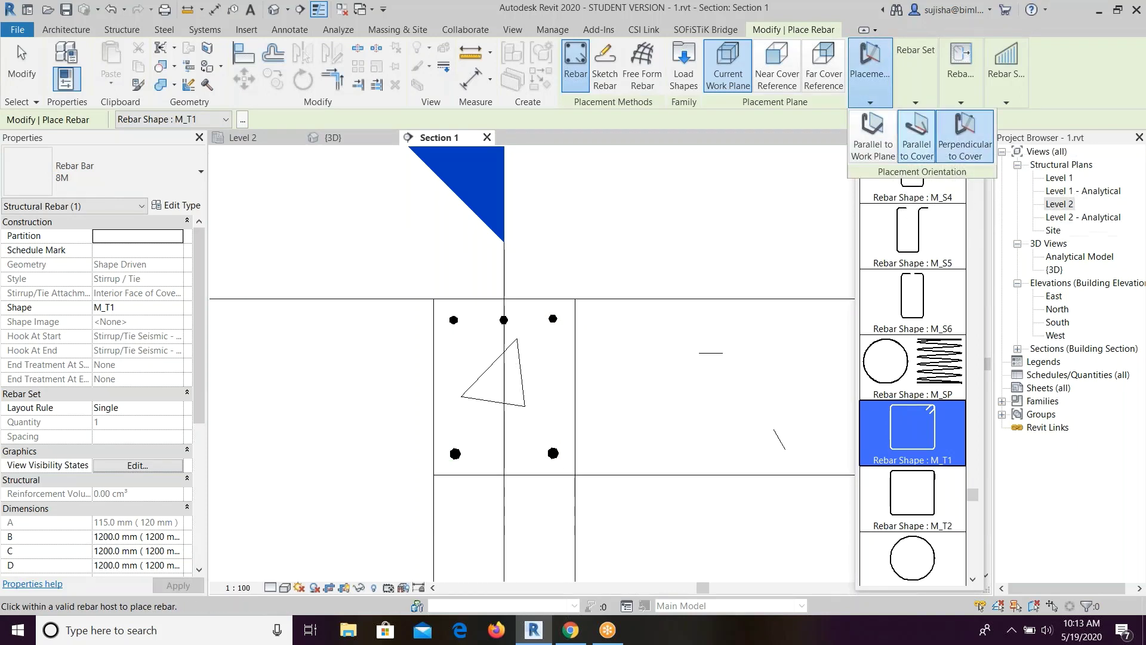
pyautogui.click(872, 95)
pyautogui.click(873, 137)
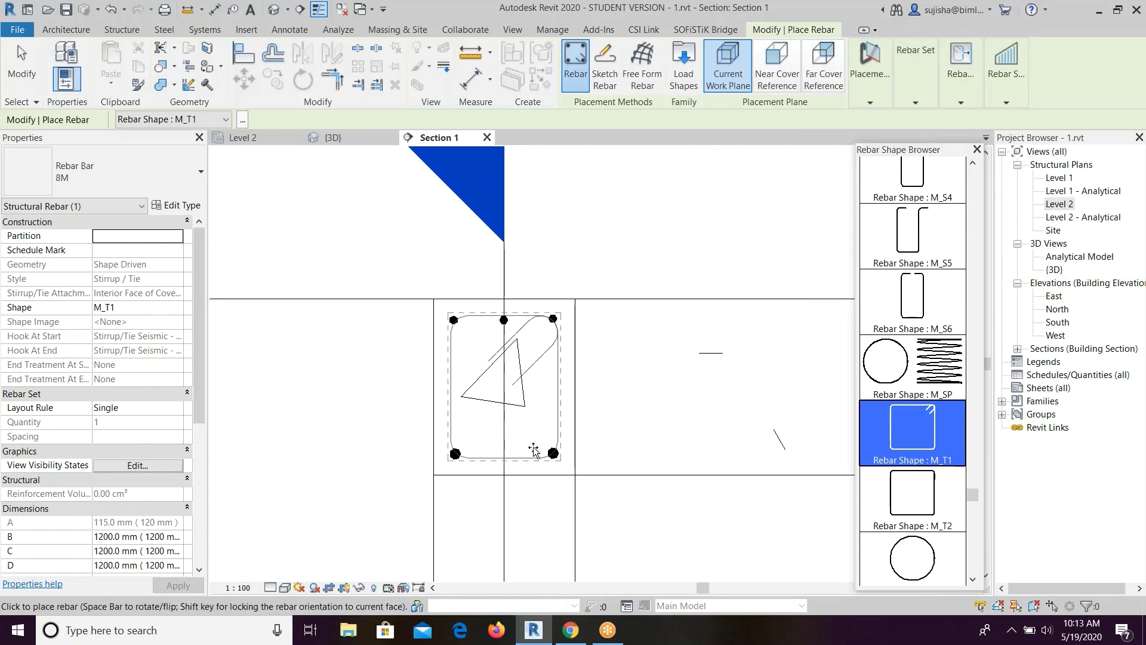
pyautogui.press('space')
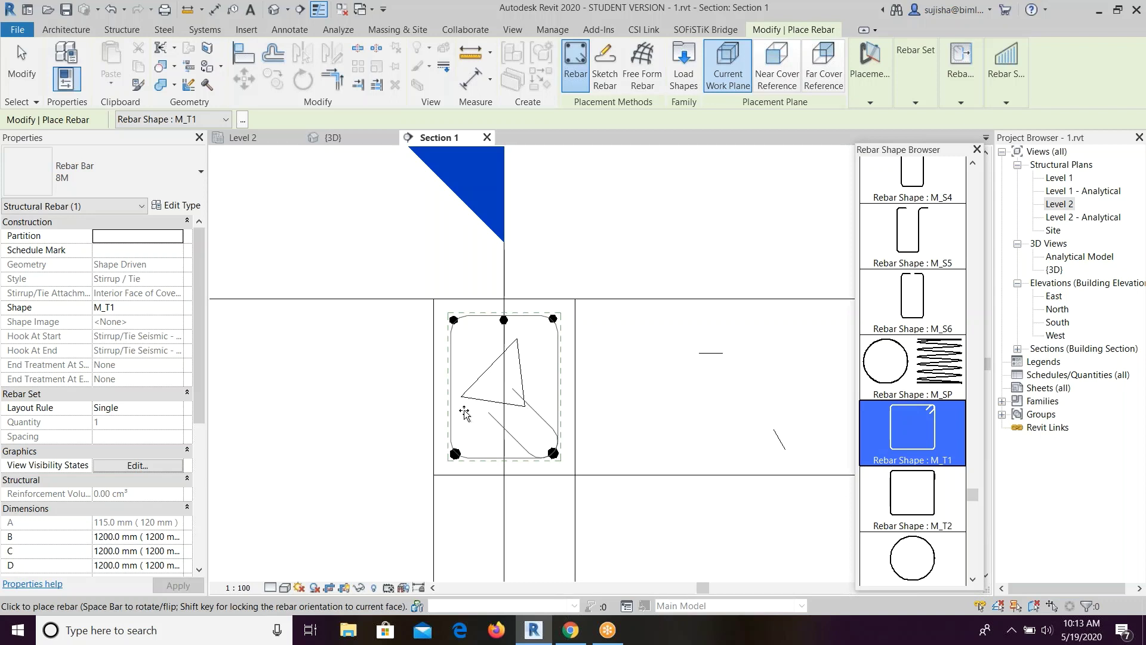
pyautogui.press('space')
pyautogui.press('space')
pyautogui.click(471, 440)
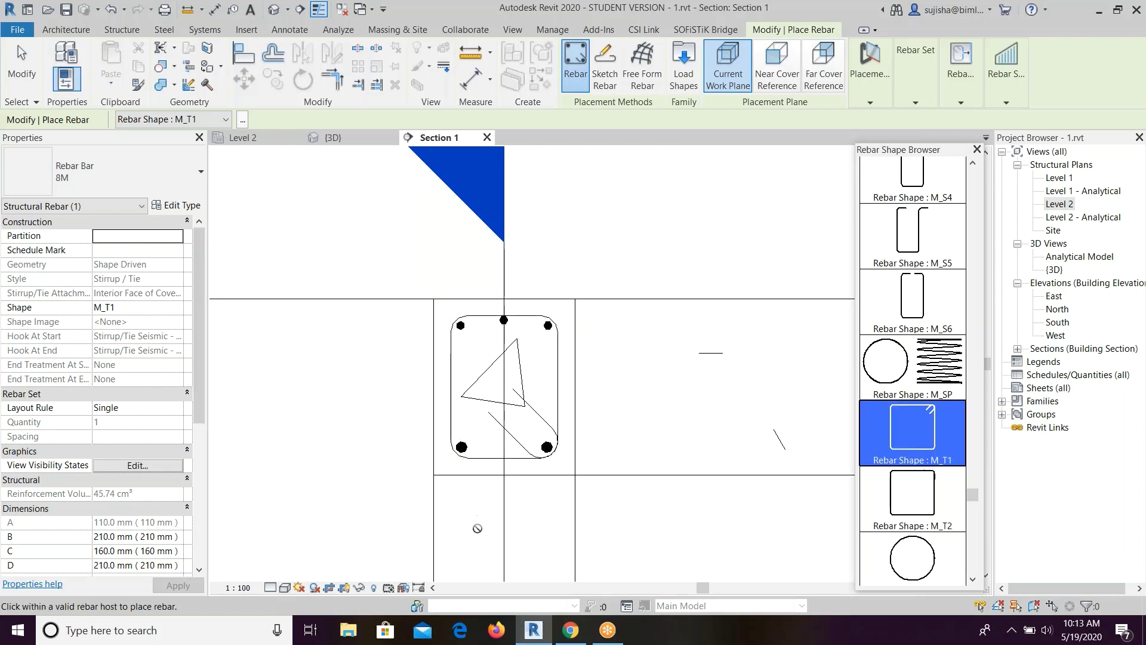
pyautogui.press('Escape')
pyautogui.press('Escape')
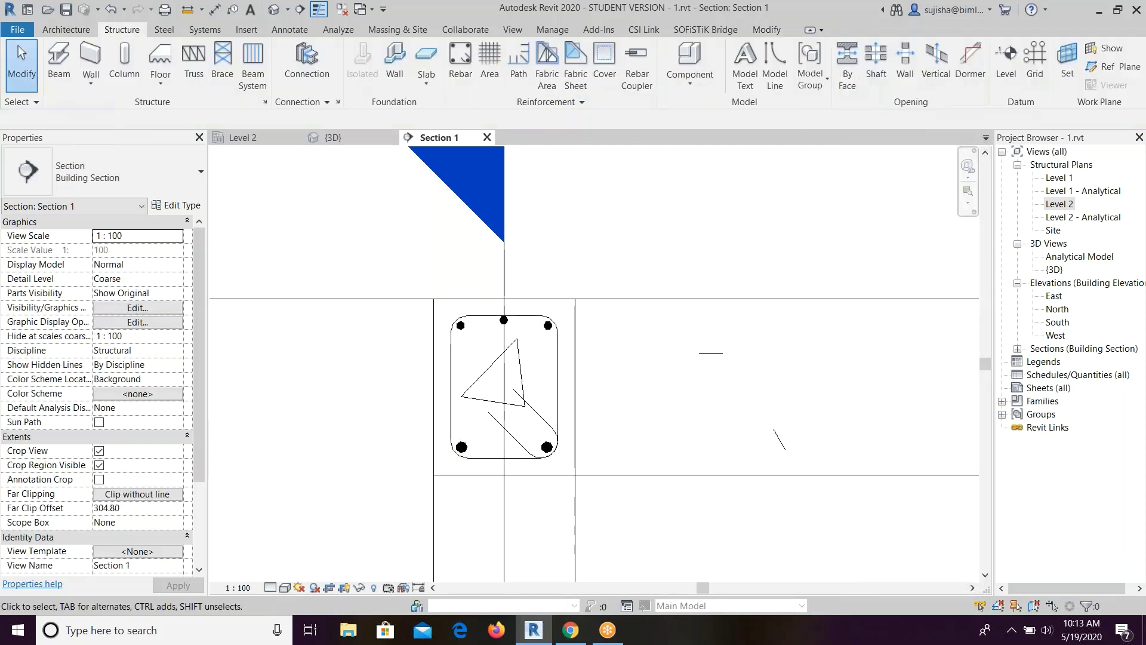
# Lay out the stirrup as a Maximum Spacing set at 150 mm, giving 33 ties.
pyautogui.click(496, 465)
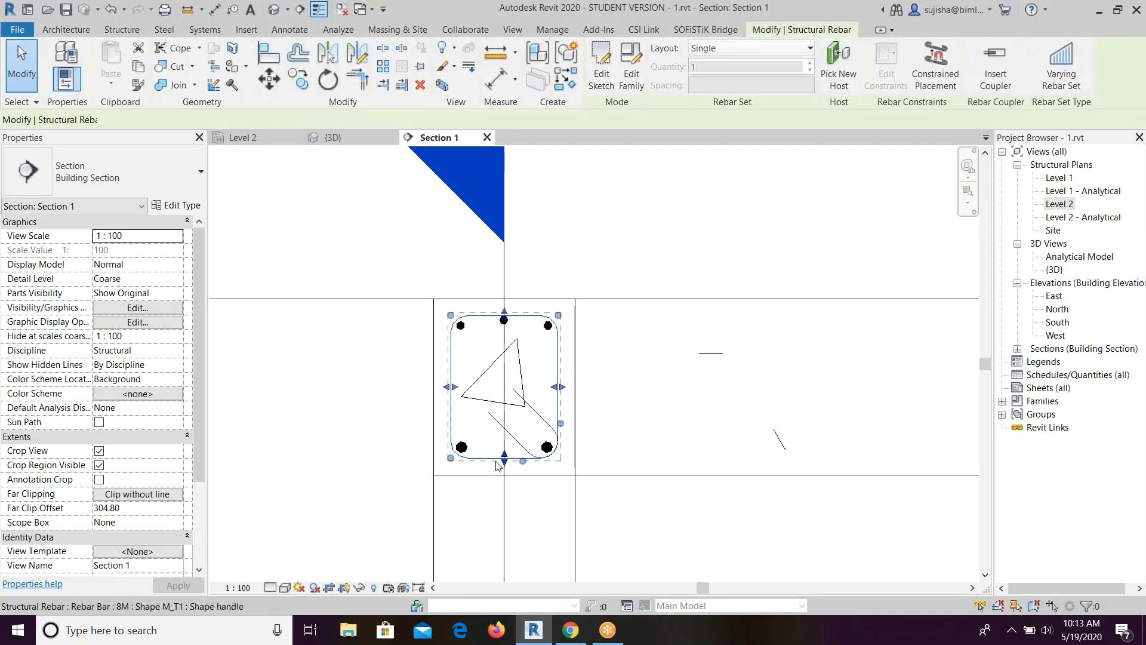
pyautogui.click(736, 52)
pyautogui.click(741, 99)
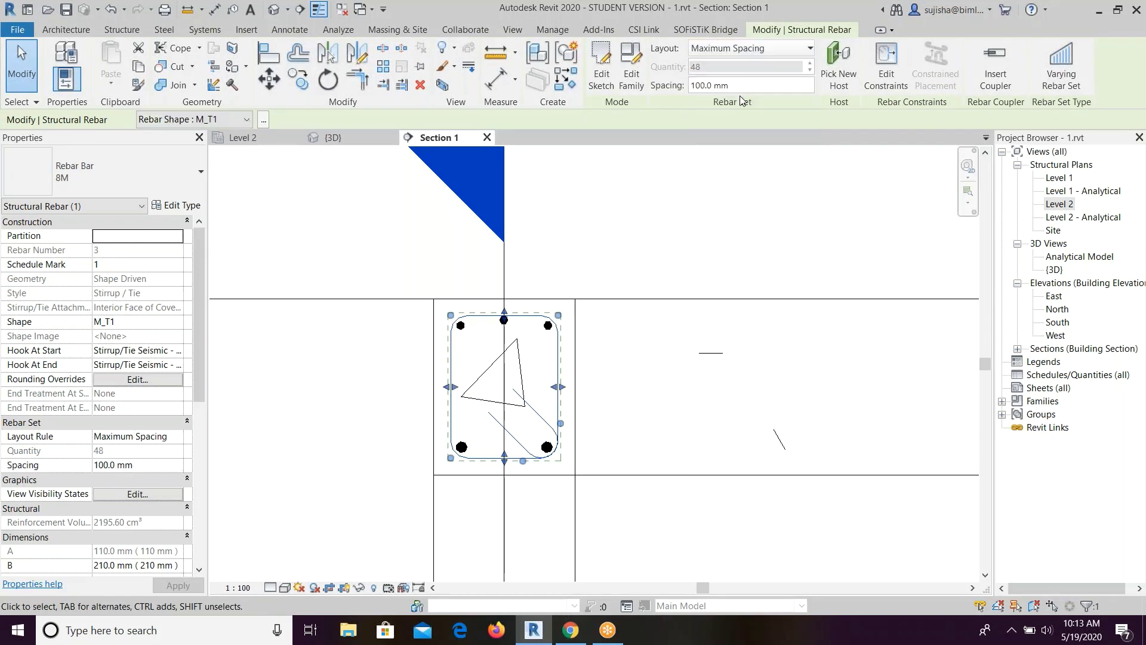
pyautogui.click(743, 86)
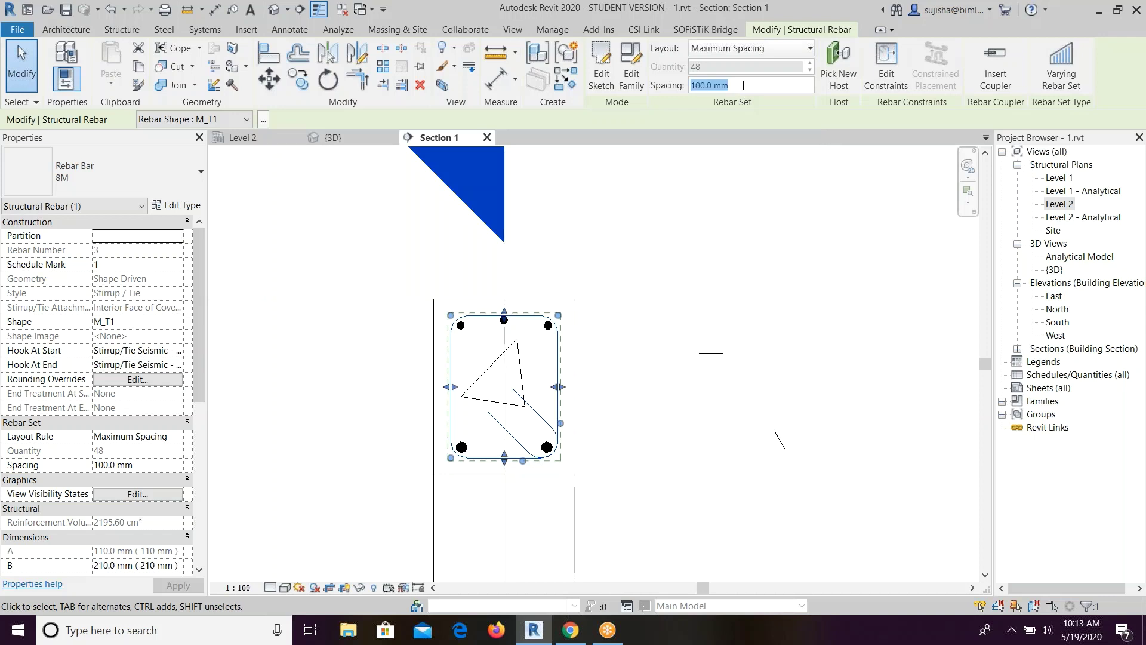
pyautogui.write('150')
pyautogui.press('Return')
pyautogui.scroll(-2, 668, 326)
pyautogui.scroll(-2, 669, 327)
pyautogui.scroll(-2, 668, 327)
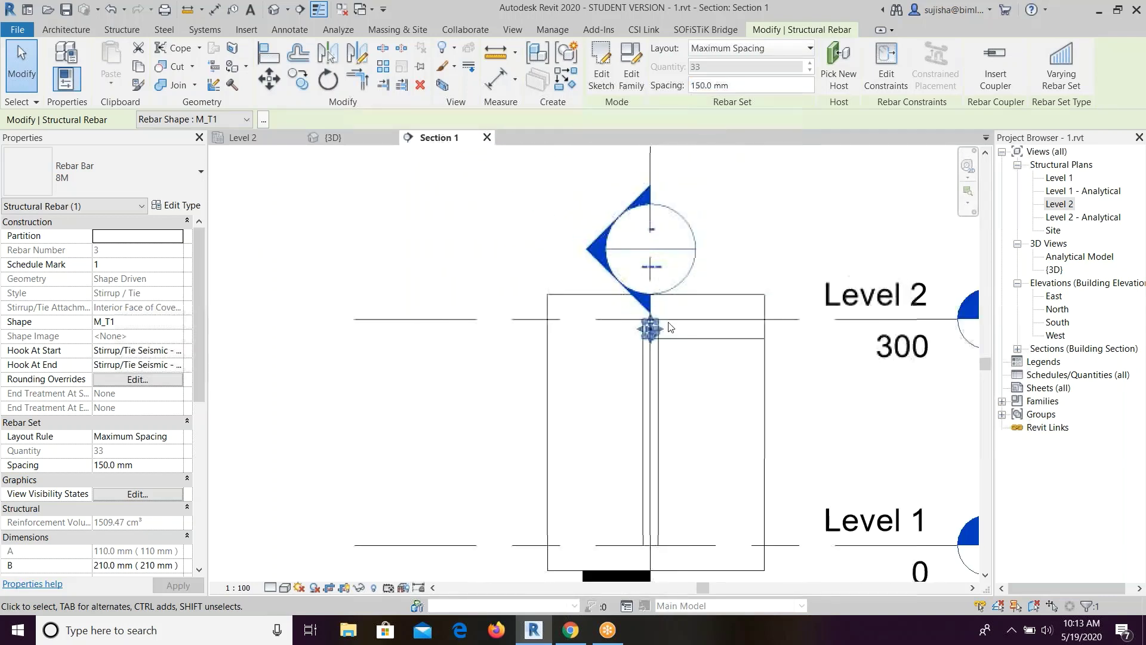
pyautogui.press('Escape')
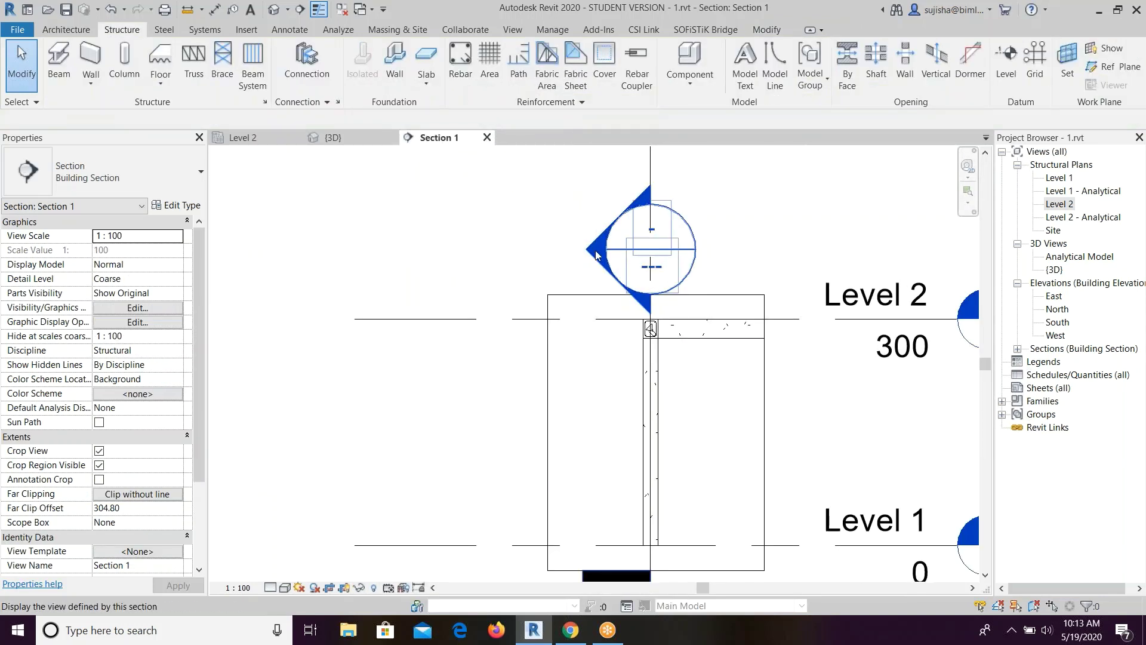
# Open Section 2 and drag the stirrup set's right end back to about mid-span.
pyautogui.doubleClick(596, 254)
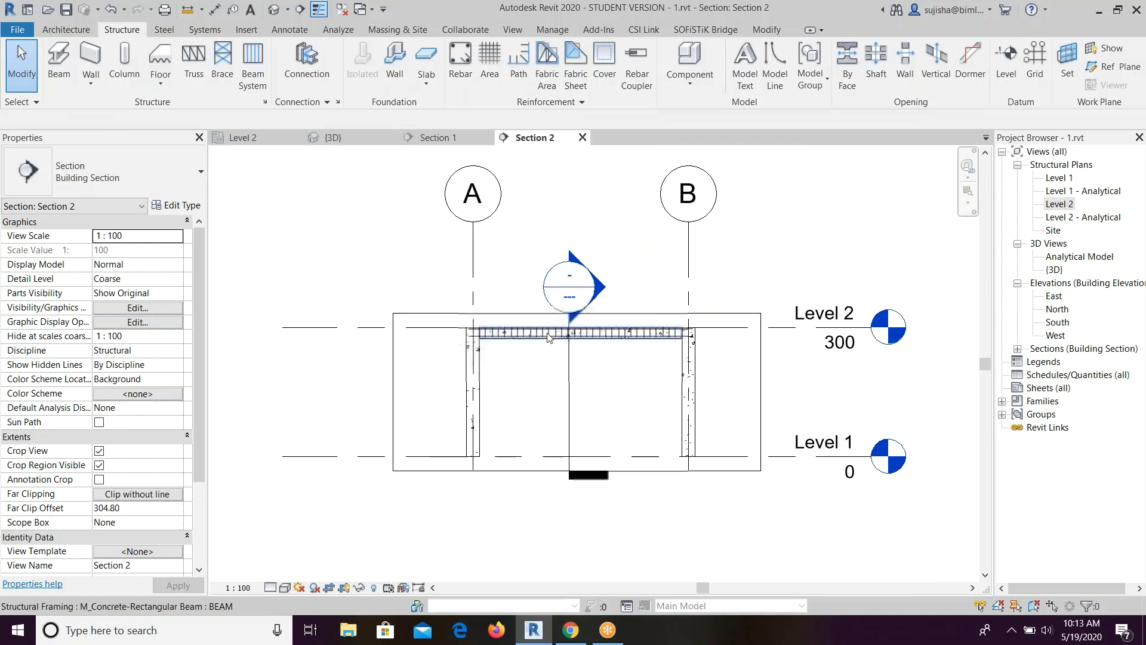
pyautogui.scroll(3, 548, 337)
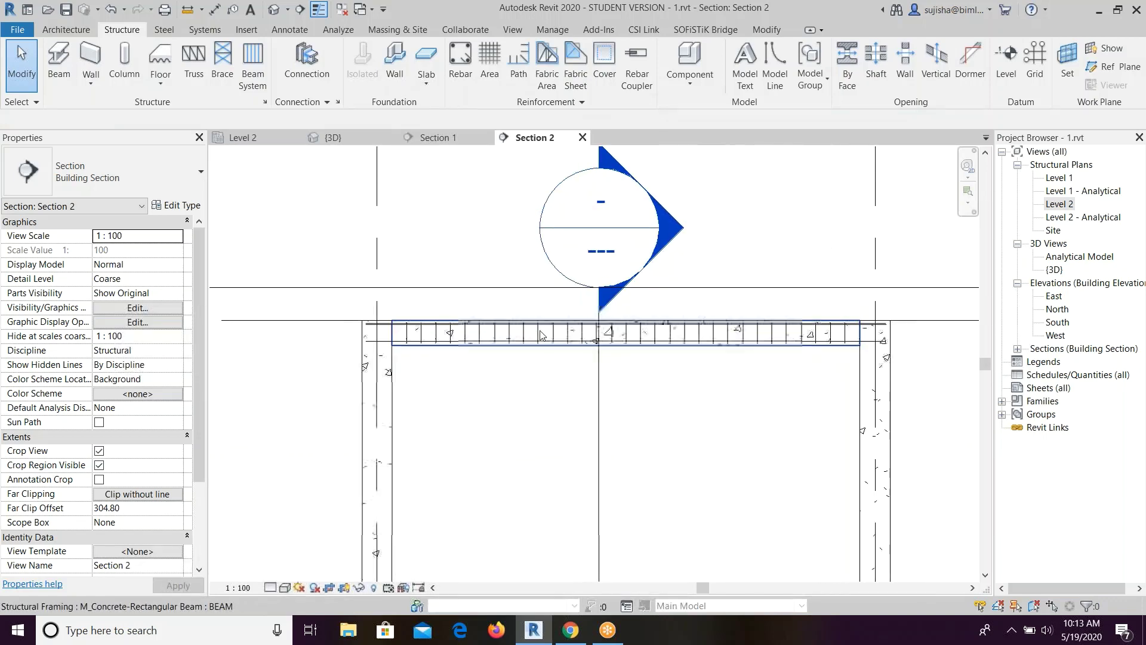
pyautogui.scroll(-2, 555, 379)
pyautogui.moveTo(403, 373); pyautogui.dragTo(343, 397, button='middle')
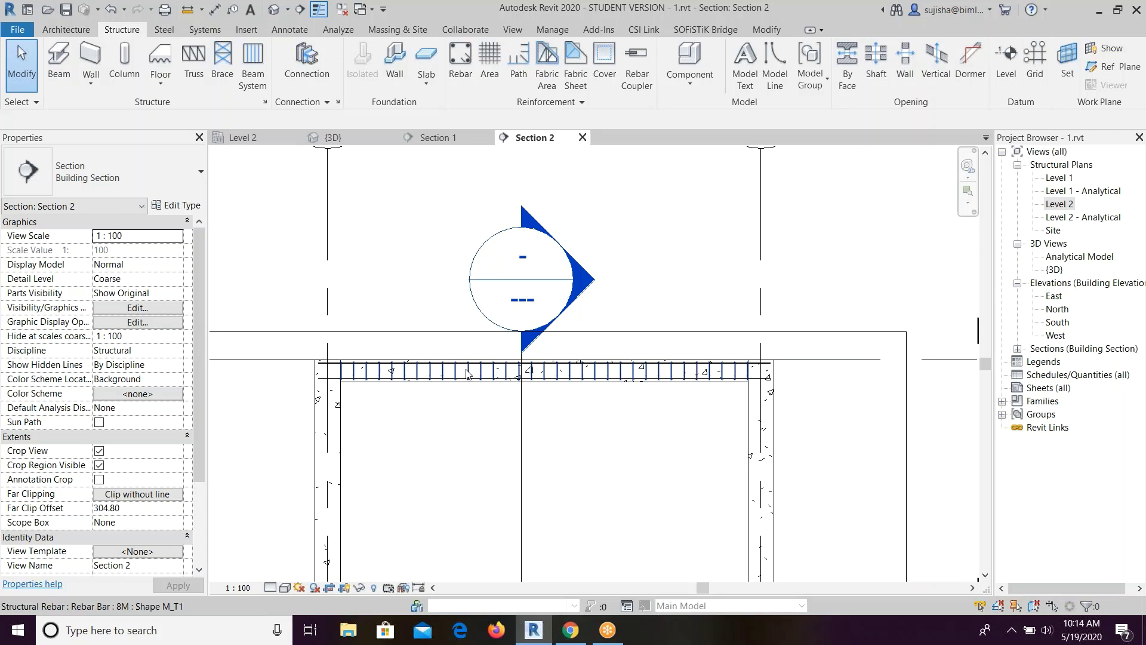
pyautogui.click(467, 373)
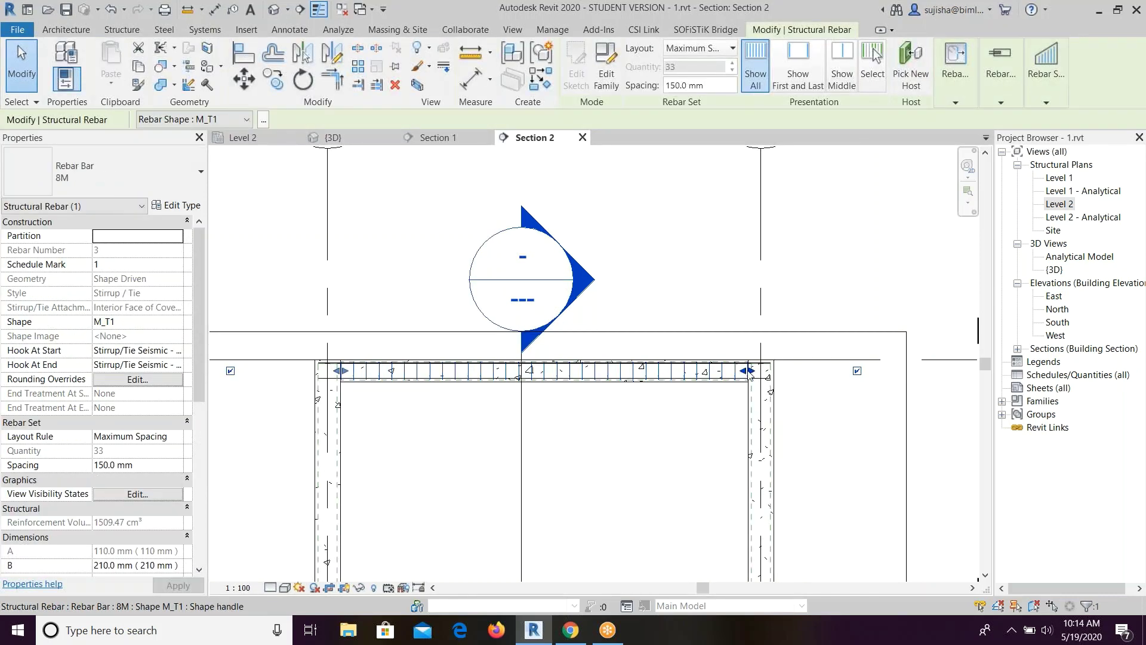
pyautogui.moveTo(747, 371); pyautogui.dragTo(506, 373)
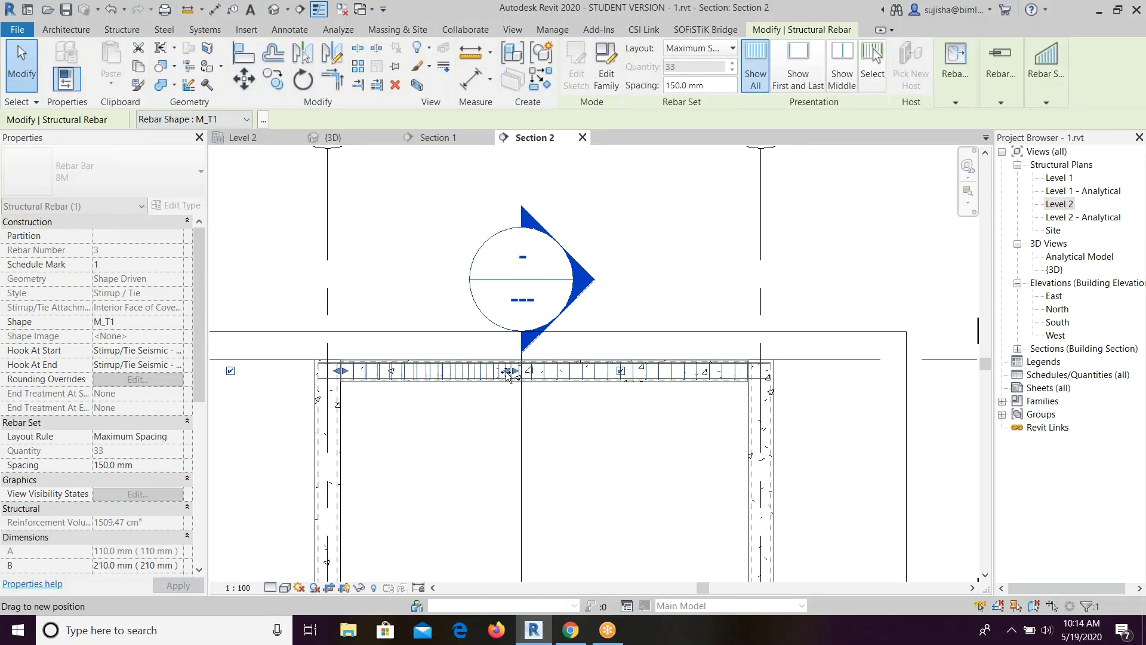
pyautogui.click(465, 439)
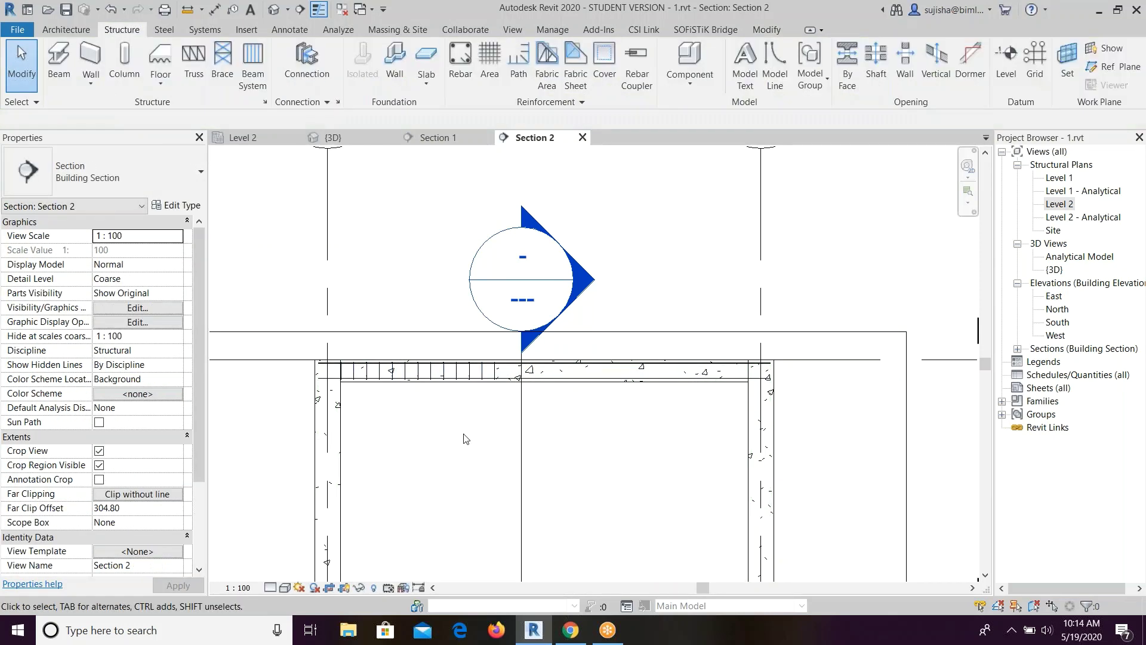
# Place a 178 aligned dimension from the left column face to the stirrup set end.
pyautogui.click(213, 12)
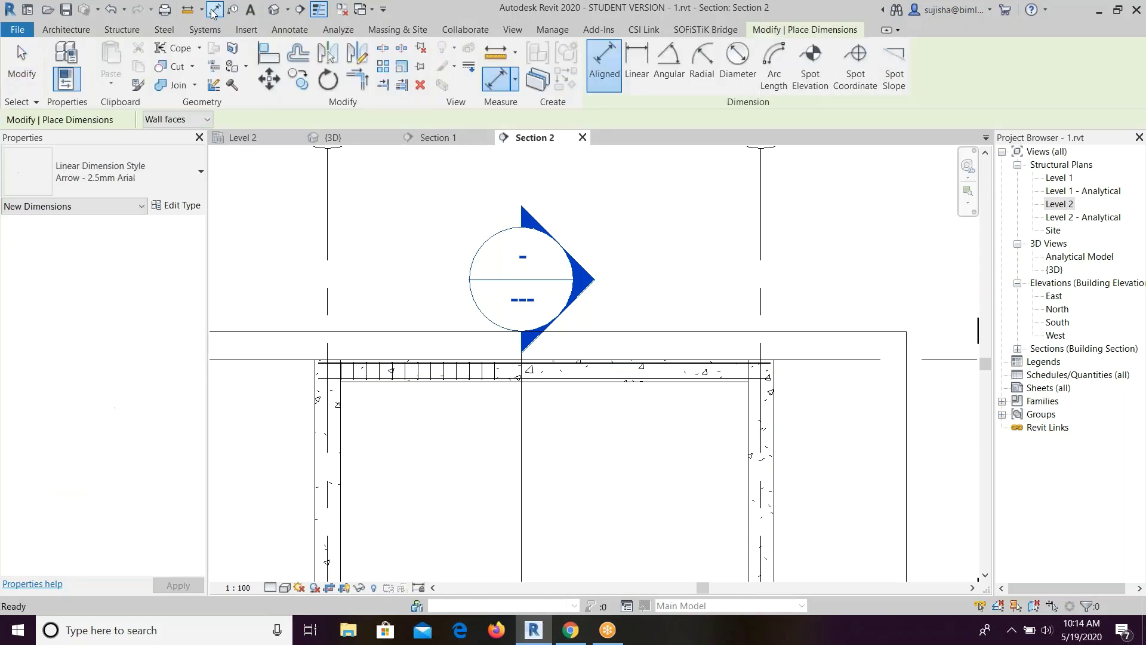
pyautogui.click(341, 405)
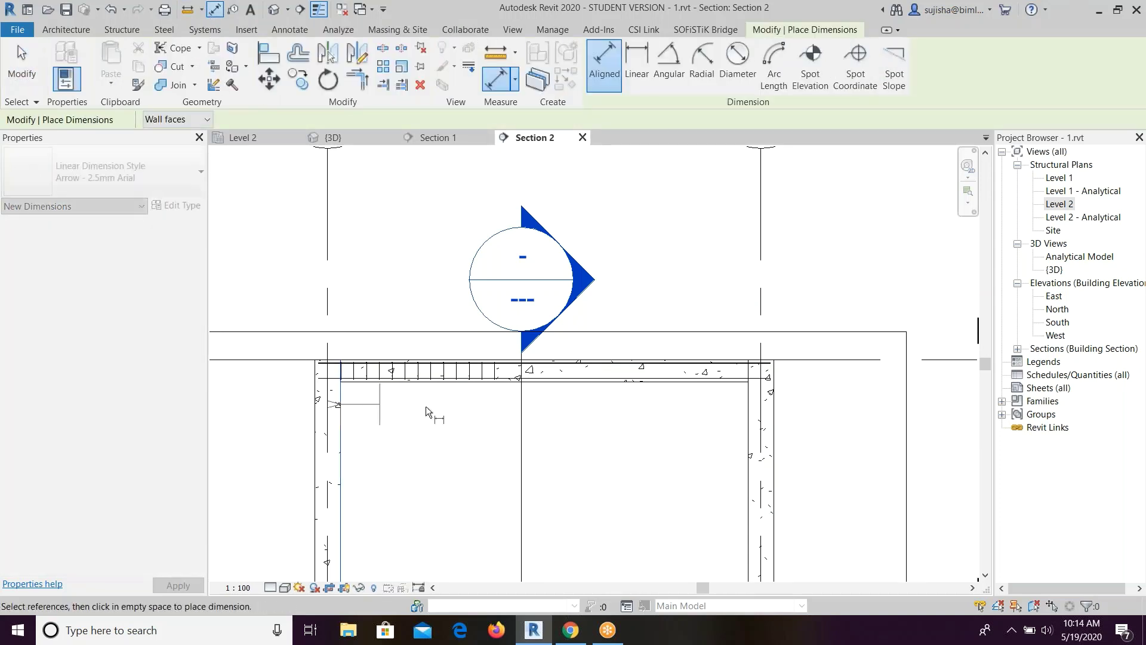
pyautogui.click(494, 375)
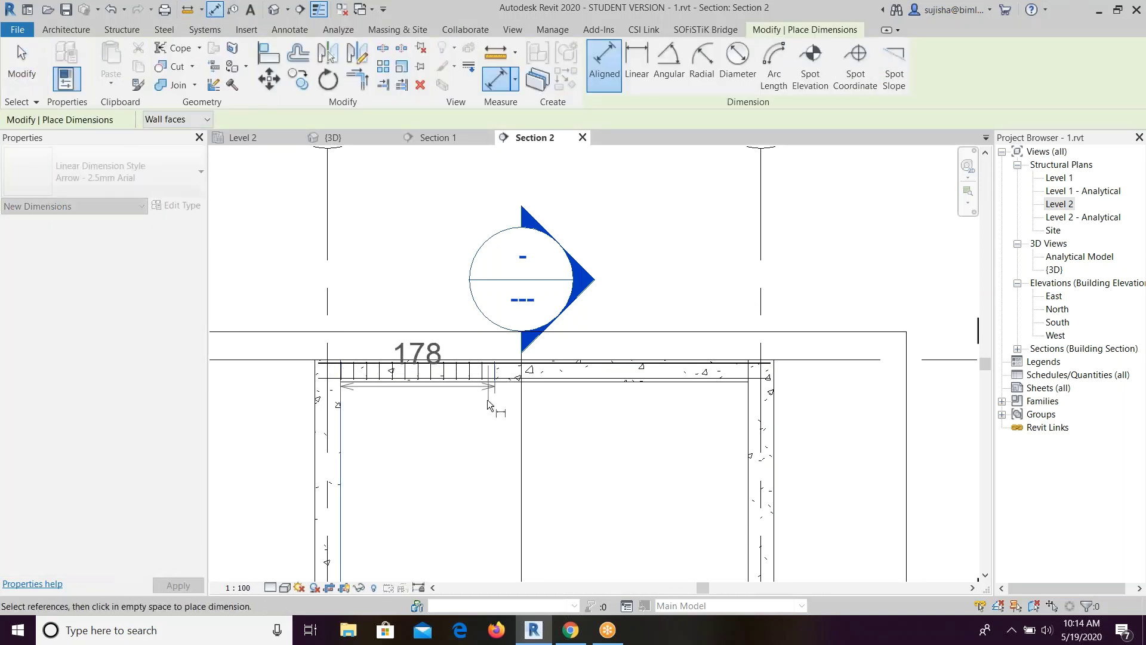
pyautogui.click(496, 459)
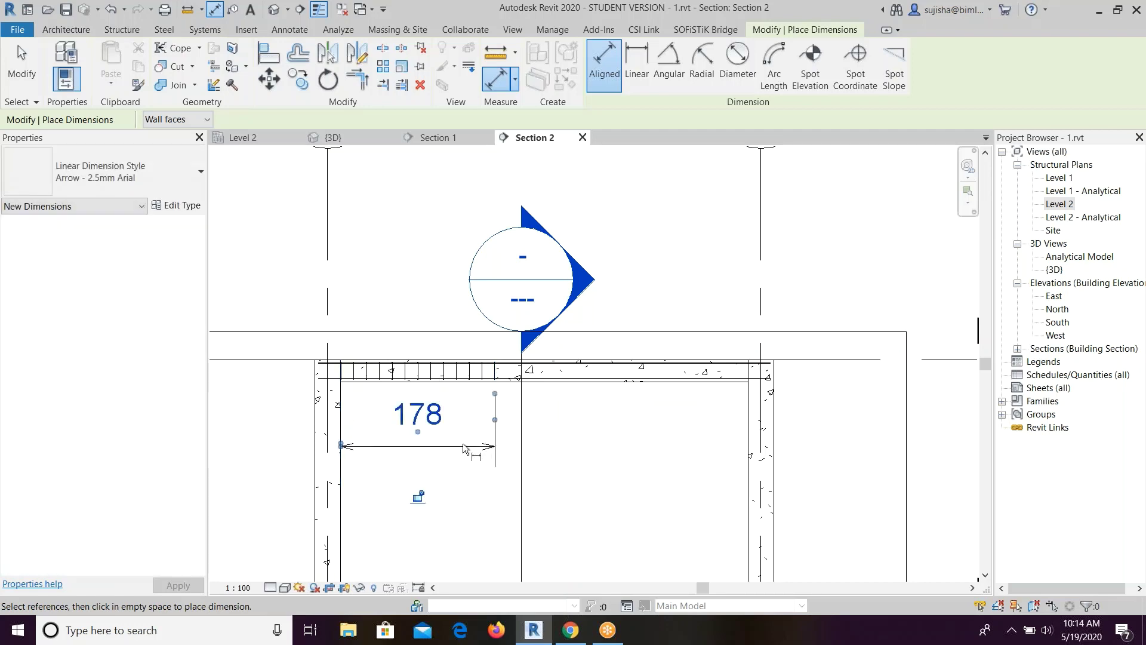
pyautogui.press('Escape')
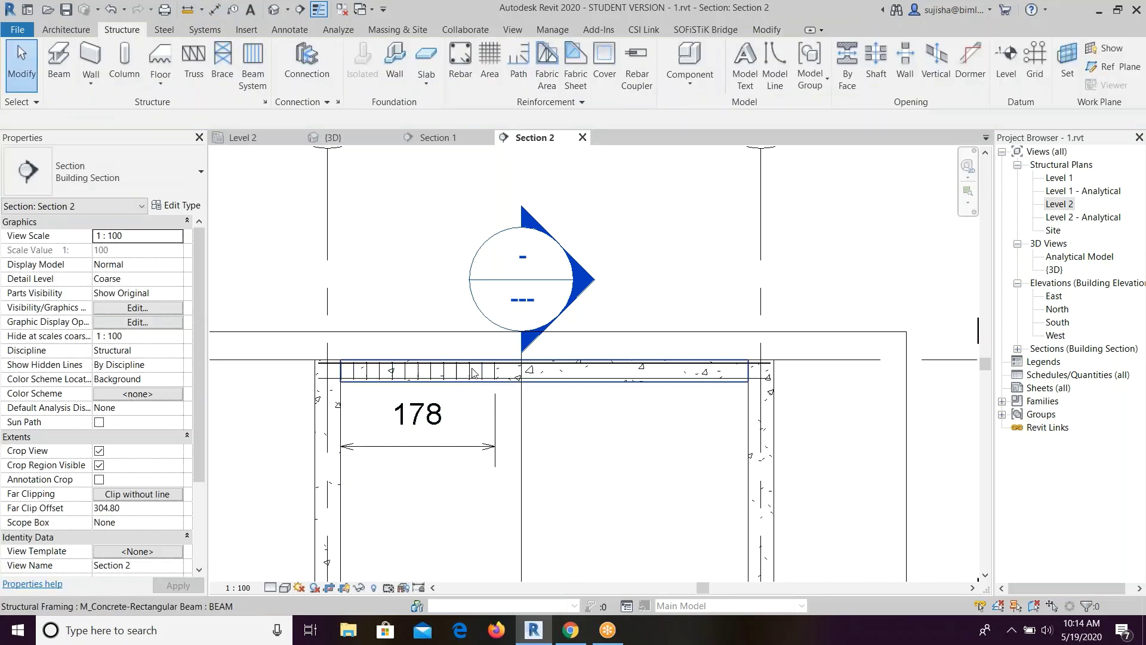
# Drive that dimension to 120 so the stirrup set keeps 9 ties.
pyautogui.press('Tab')
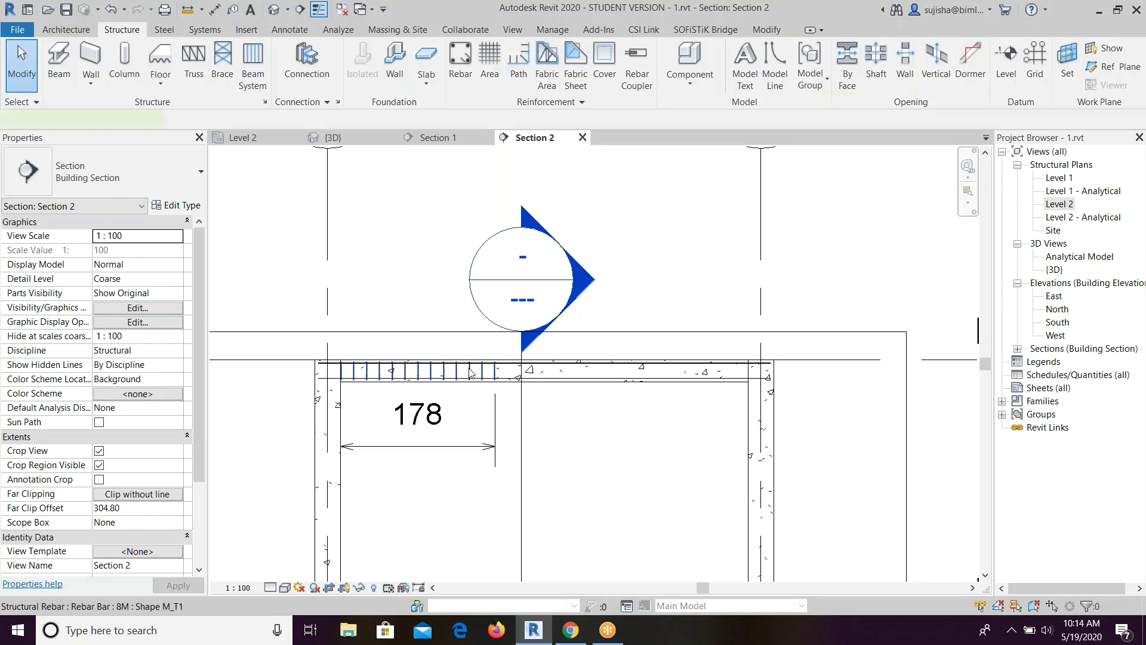
pyautogui.click(471, 374)
pyautogui.click(426, 426)
pyautogui.write('120')
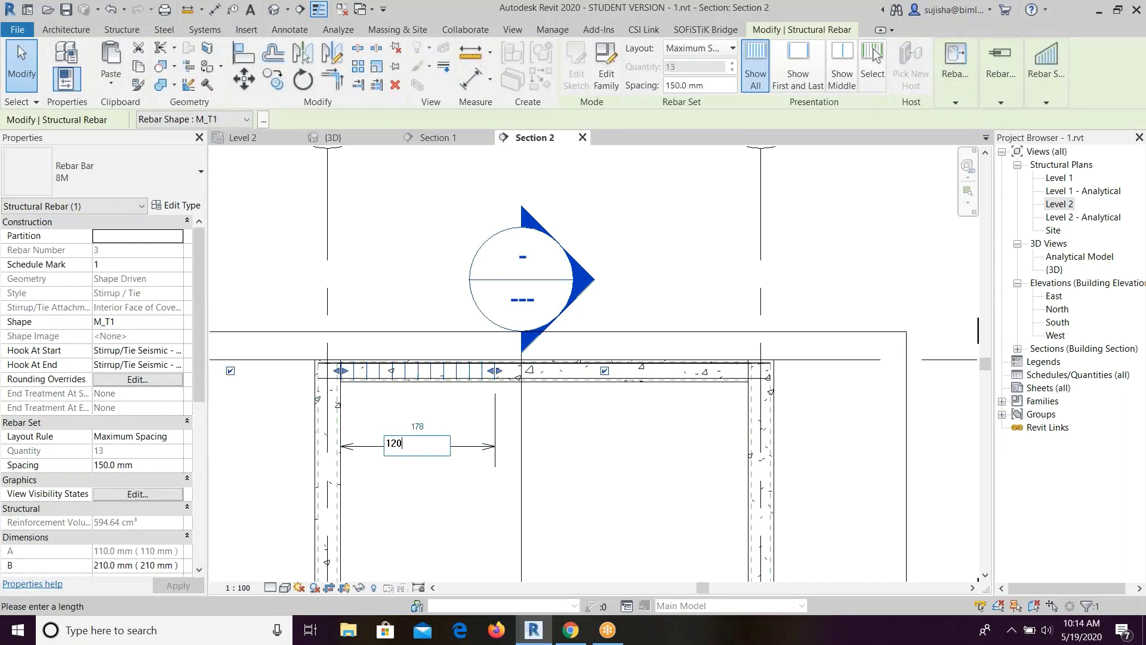
pyautogui.press('Return')
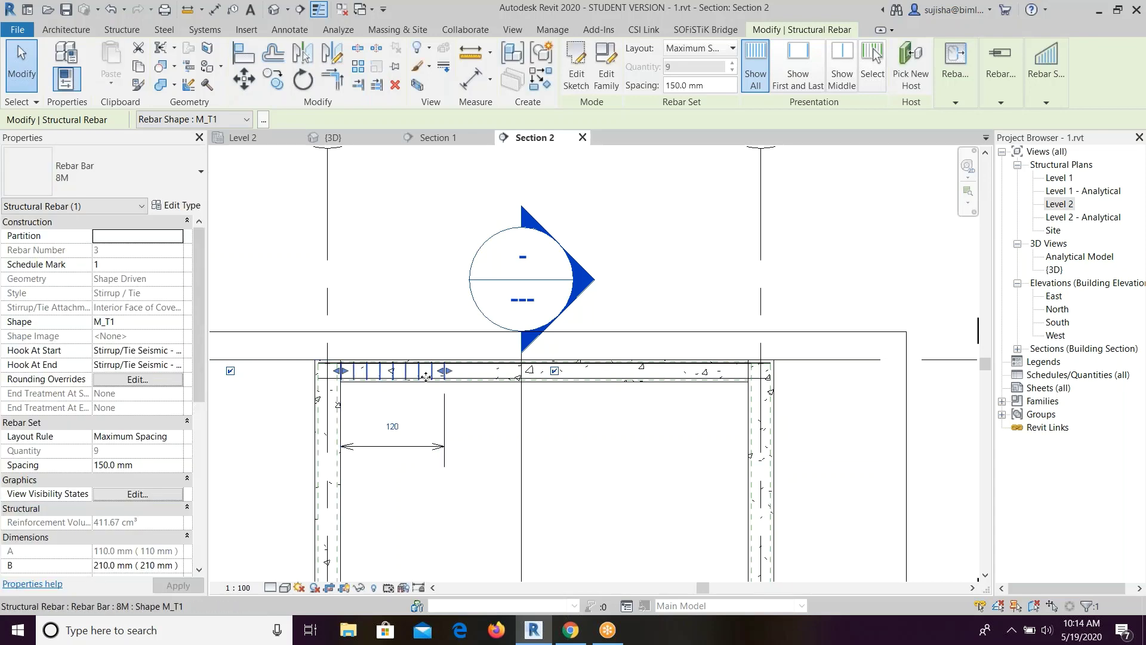
pyautogui.moveTo(612, 441); pyautogui.dragTo(575, 462, button='middle')
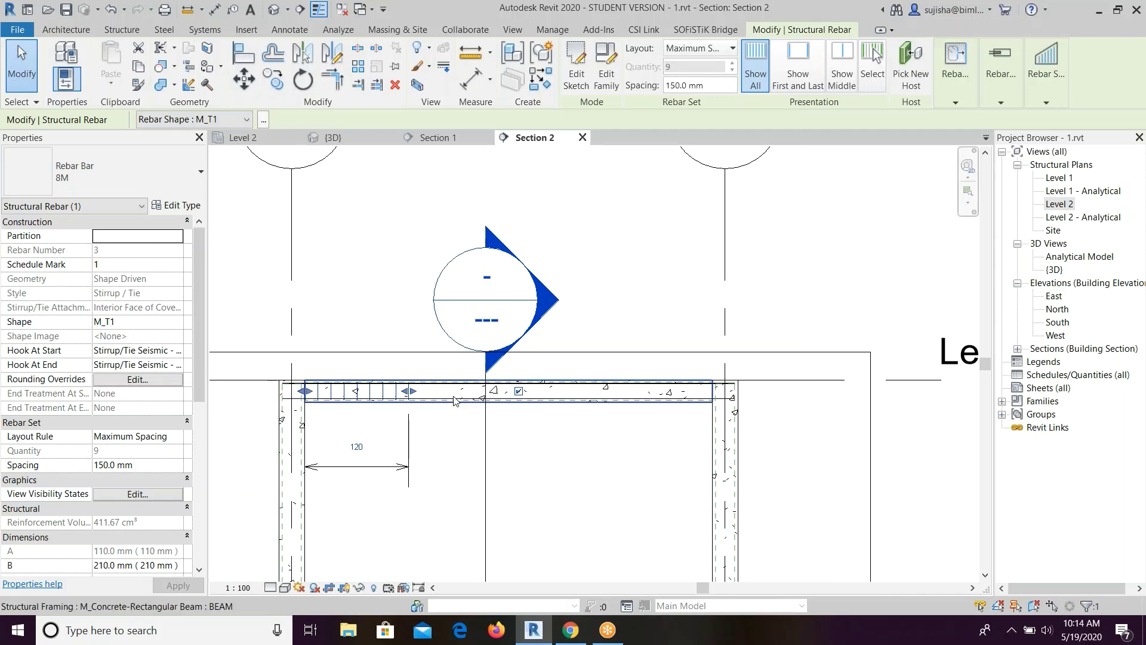
# Mirror the 9-tie stirrup set about a vertical axis at the beam midpoint.
pyautogui.click(336, 61)
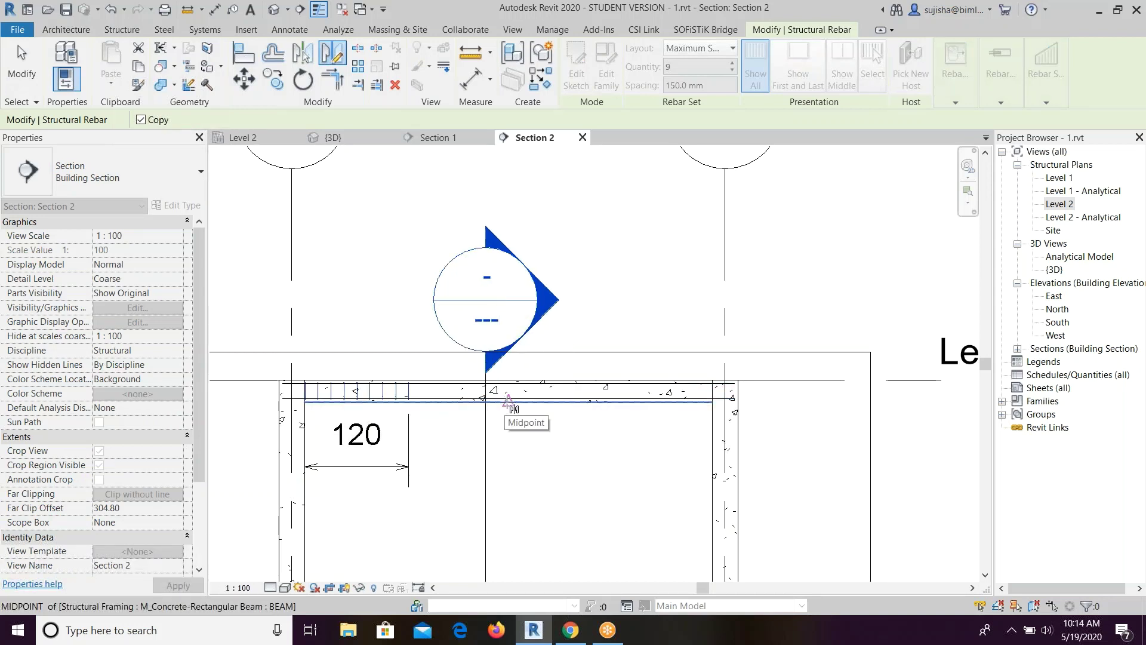
pyautogui.click(508, 402)
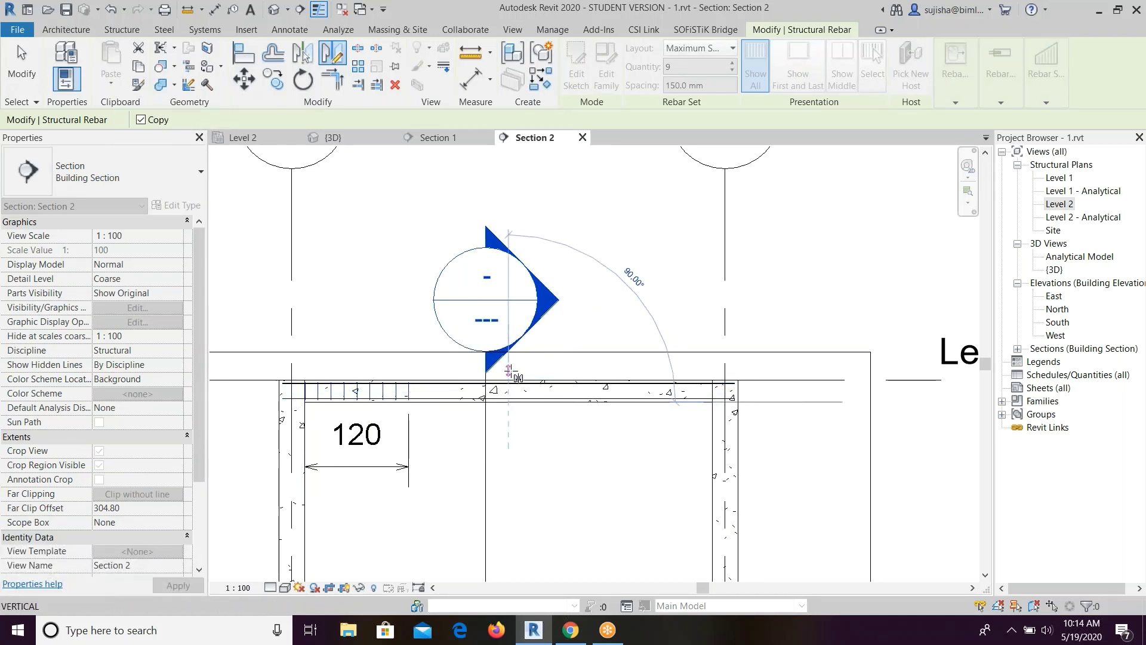
pyautogui.click(508, 370)
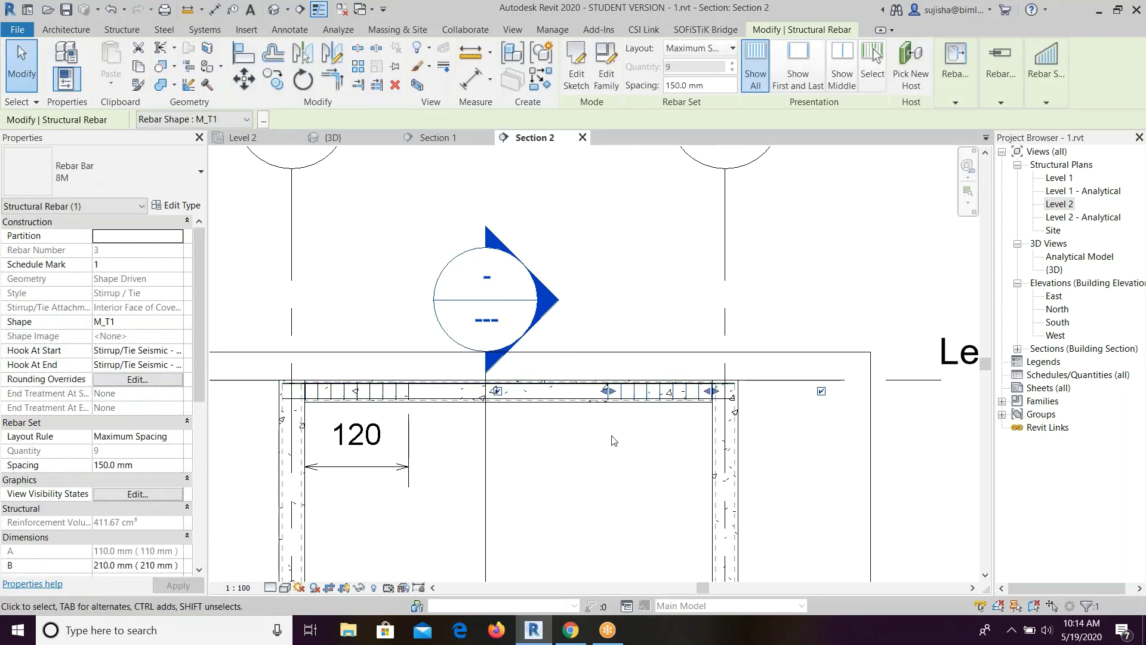
pyautogui.scroll(-2, 614, 440)
pyautogui.scroll(-3, 603, 448)
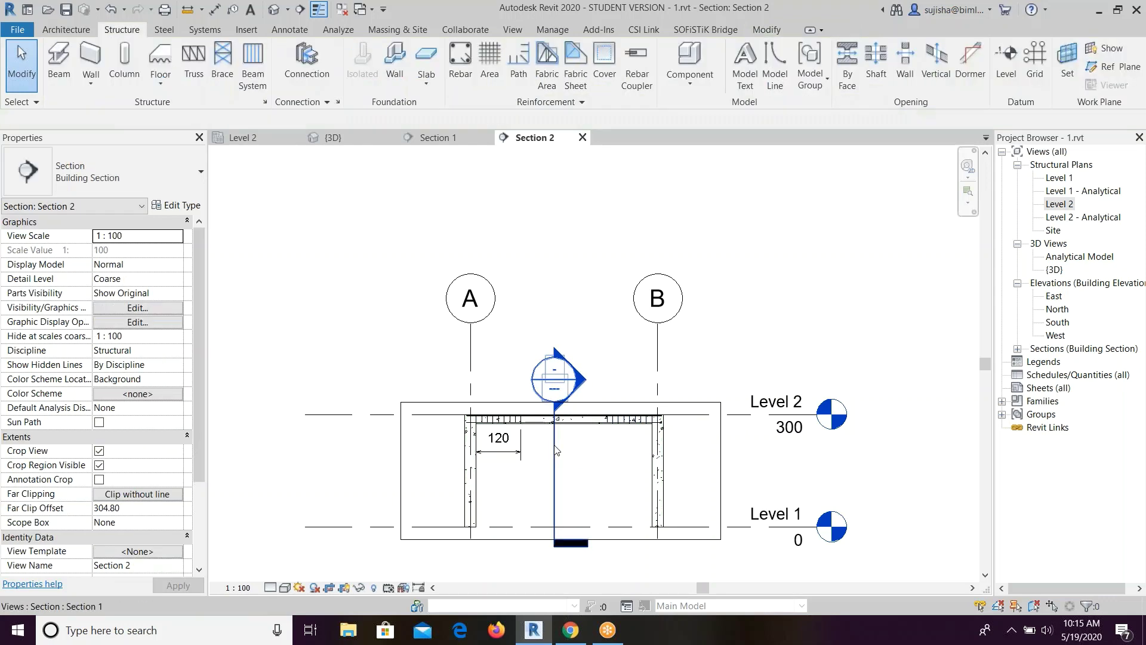
# Drag Section 1's far-clip grip inward, reducing its depth from 304.80 to about 104.
pyautogui.press('Escape')
pyautogui.click(550, 452)
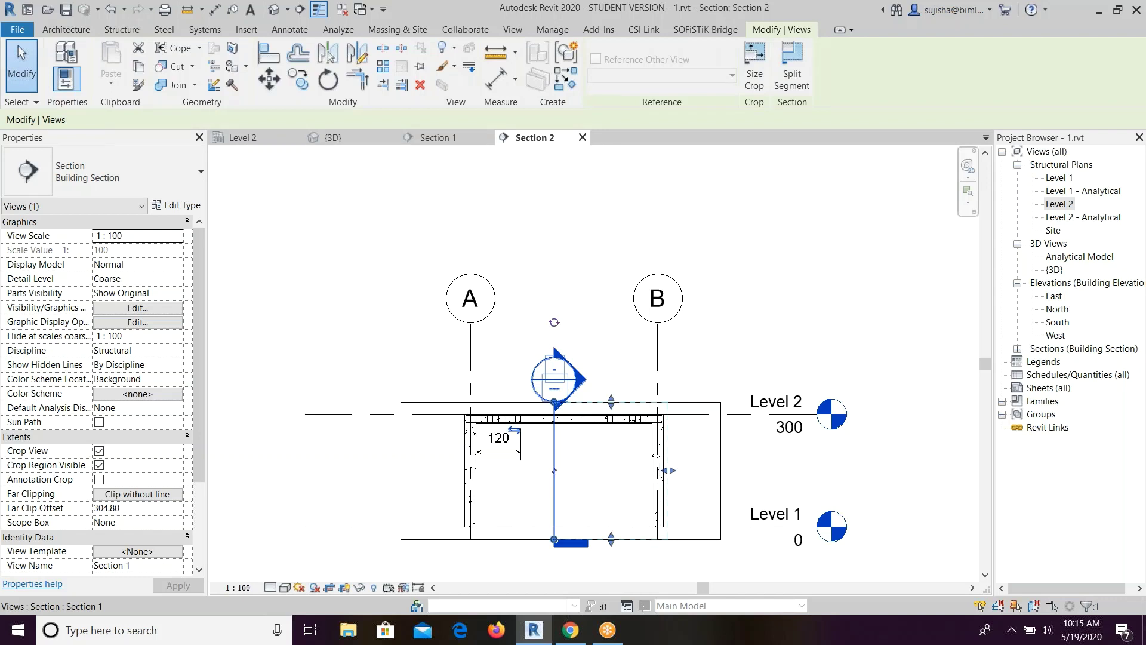
pyautogui.moveTo(669, 471); pyautogui.dragTo(594, 470)
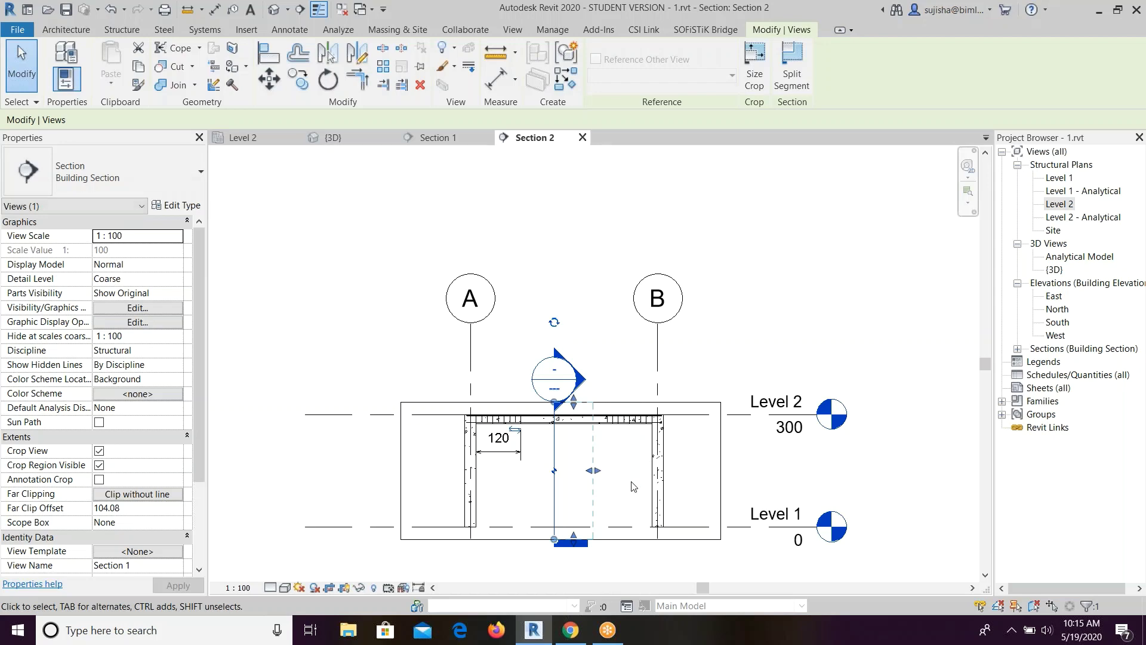
pyautogui.press('Escape')
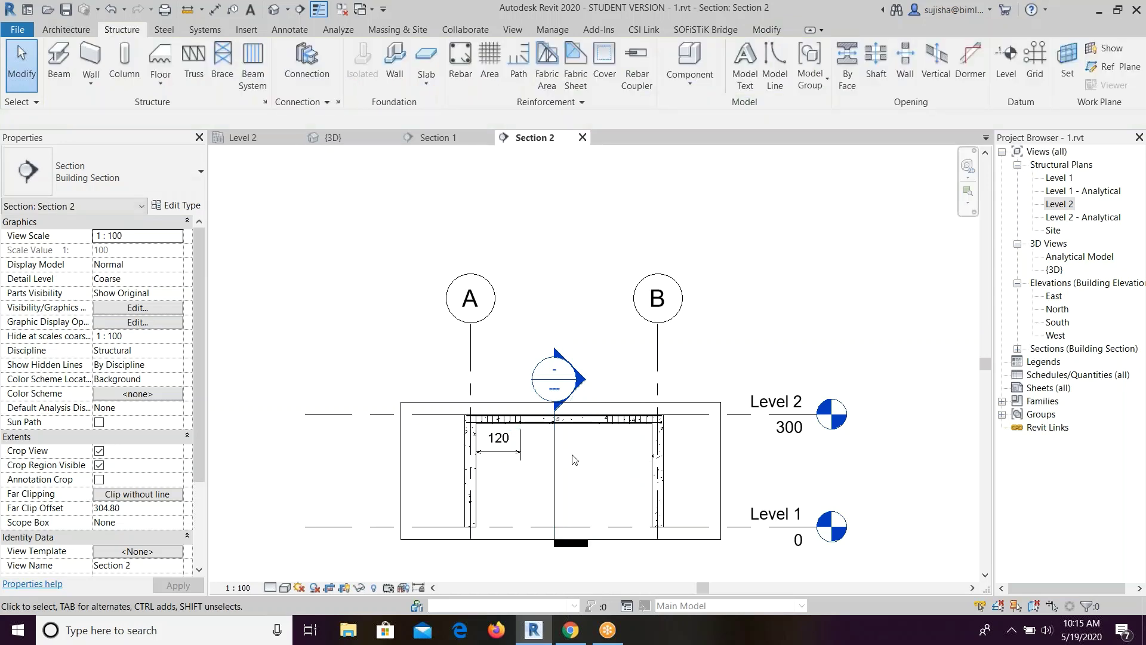
pyautogui.scroll(1, 576, 380)
pyautogui.scroll(2, 577, 379)
pyautogui.scroll(1, 578, 379)
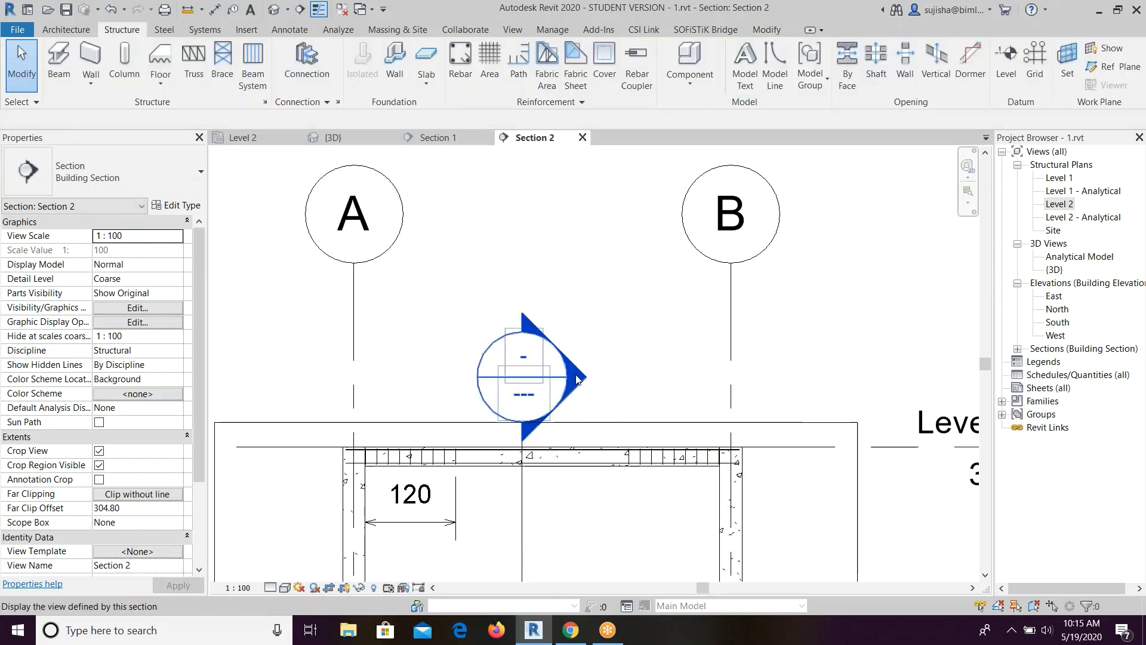
# Open Section 1 and zoom in on the beam cross-section.
pyautogui.doubleClick(576, 379)
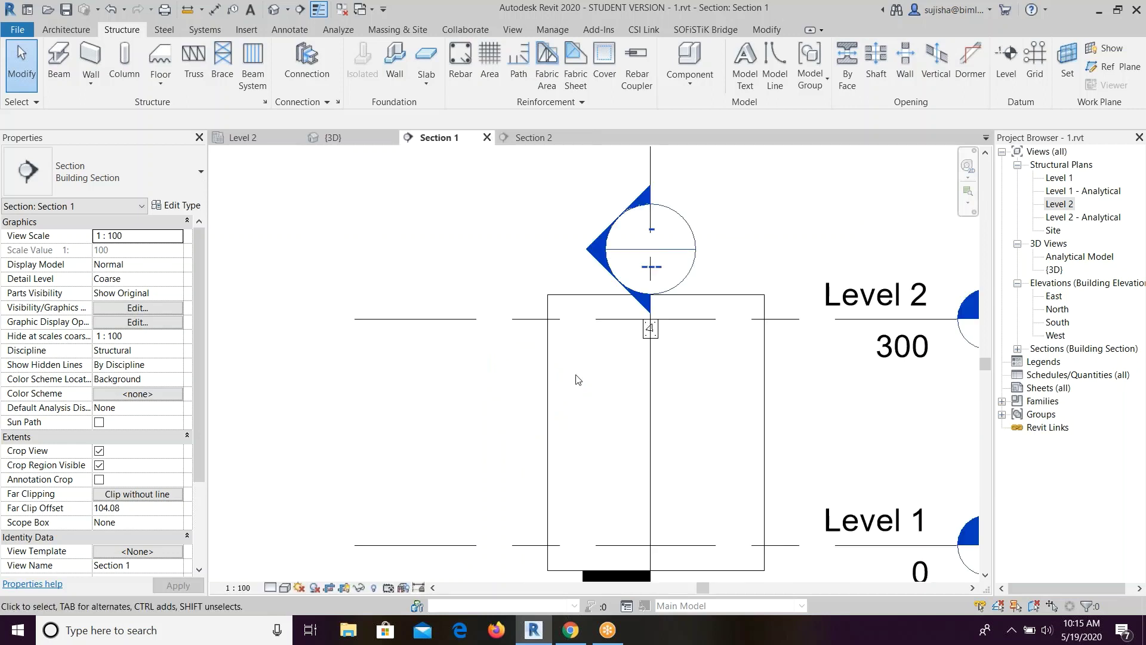
pyautogui.scroll(1, 621, 331)
pyautogui.scroll(1, 621, 332)
pyautogui.scroll(1, 621, 331)
pyautogui.moveTo(621, 332); pyautogui.dragTo(502, 369, button='middle')
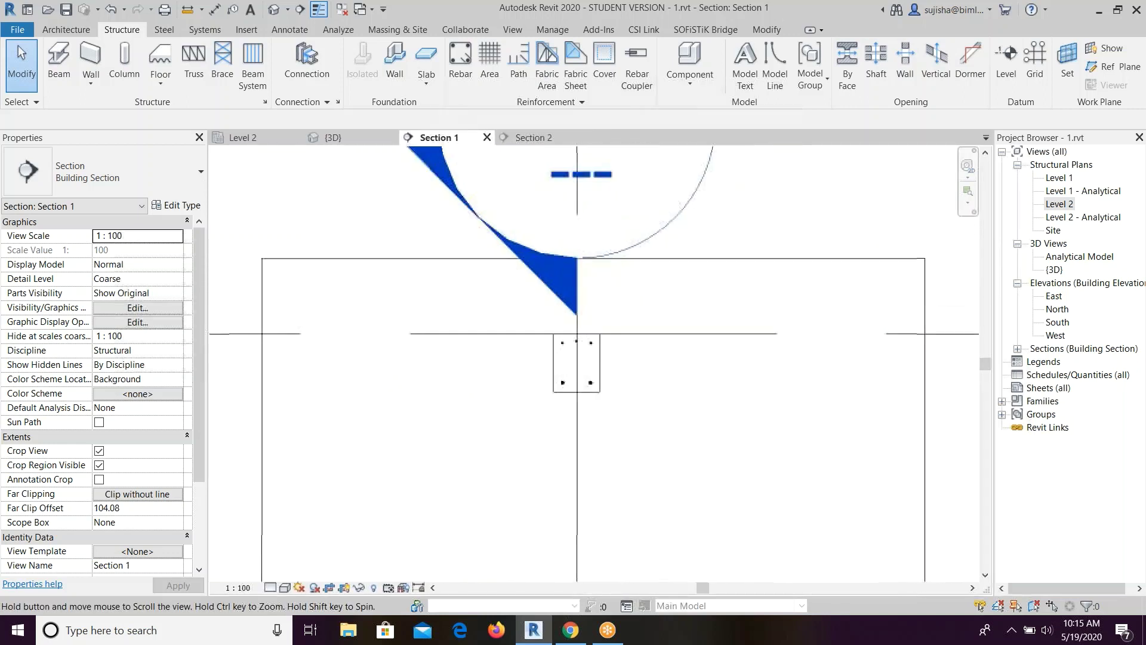
pyautogui.scroll(1, 609, 365)
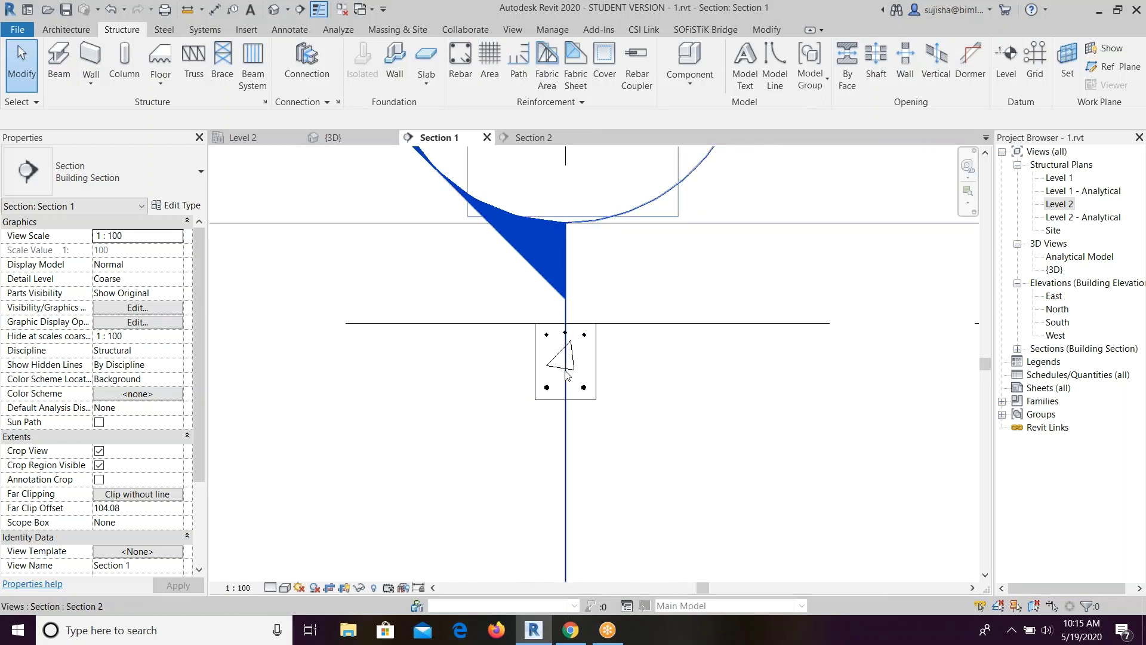
# Place an 8M M_T1 stirrup inside the beam cross-section.
pyautogui.click(460, 59)
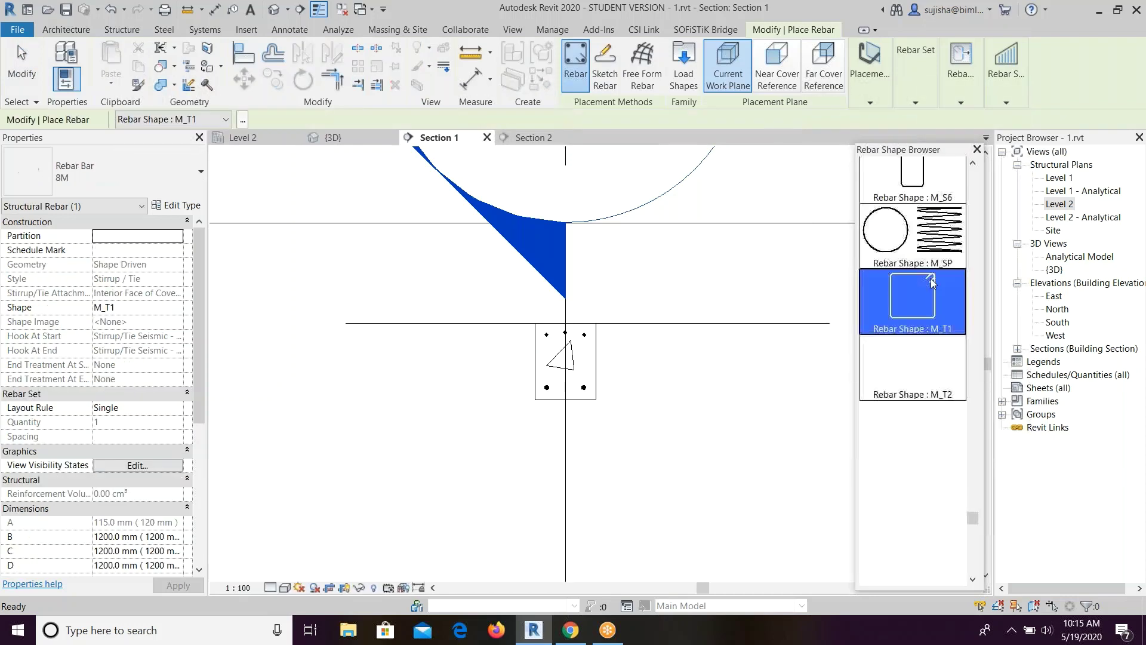
pyautogui.scroll(1, 931, 283)
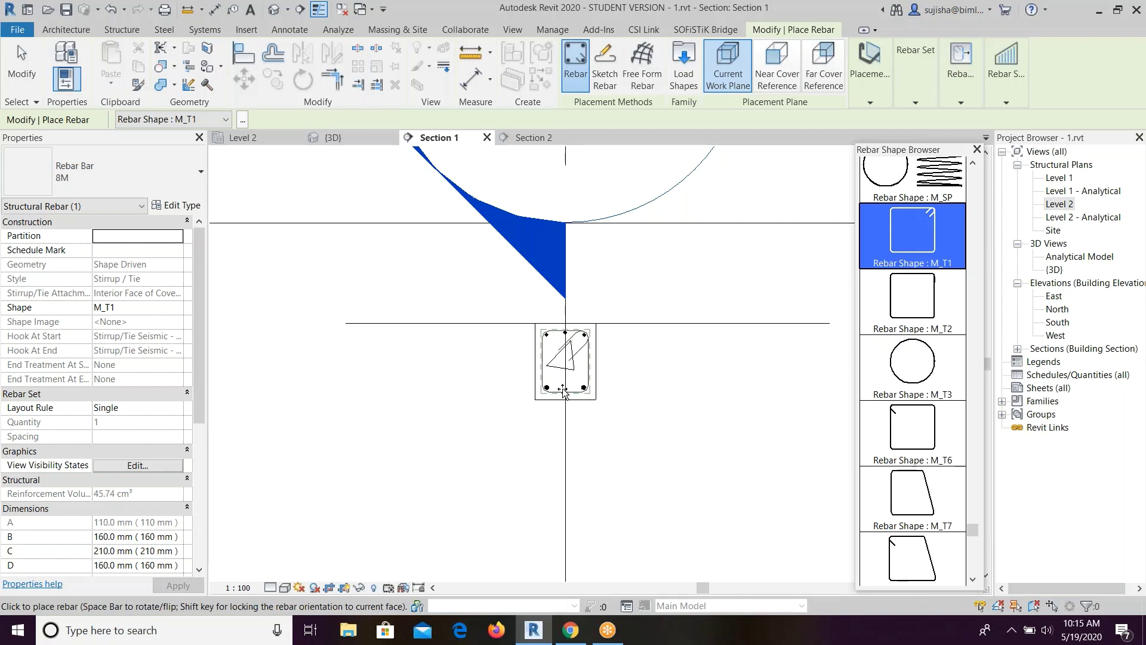
pyautogui.click(589, 397)
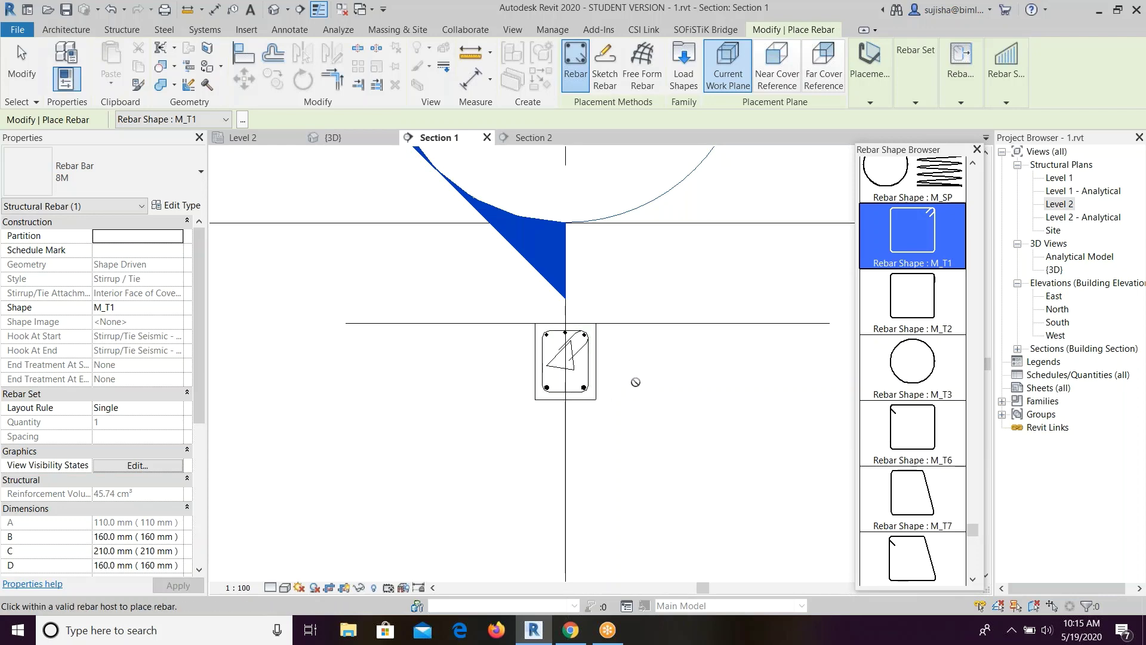
pyautogui.press('Escape')
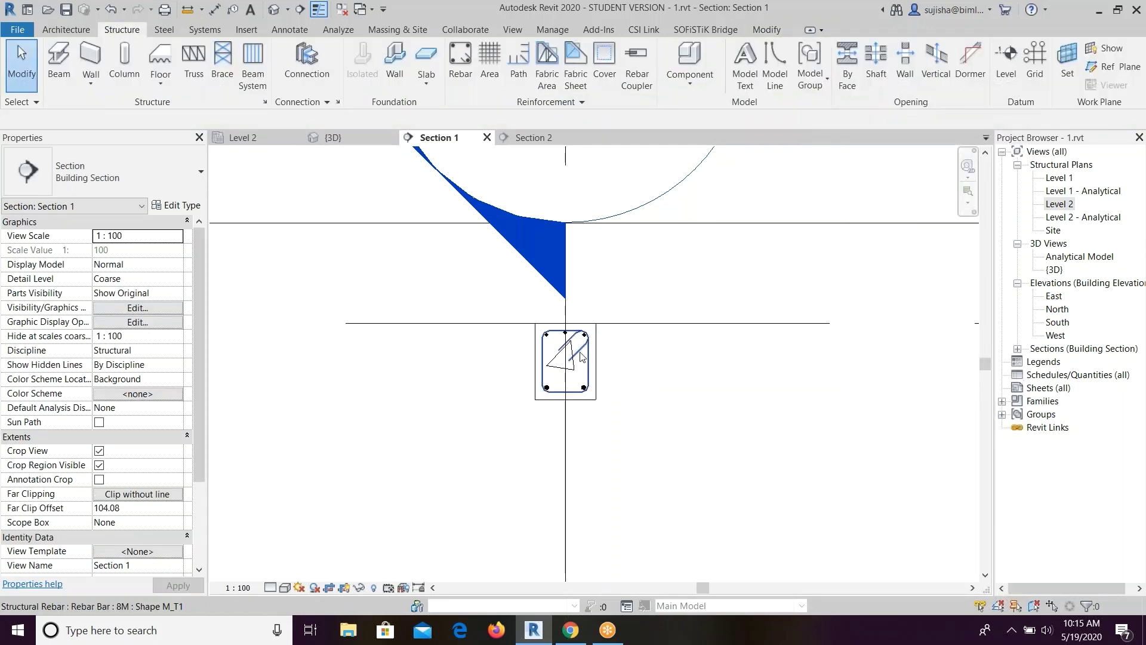
# Lay out the new stirrup as a Maximum Spacing set at 200 mm.
pyautogui.click(581, 356)
pyautogui.click(763, 51)
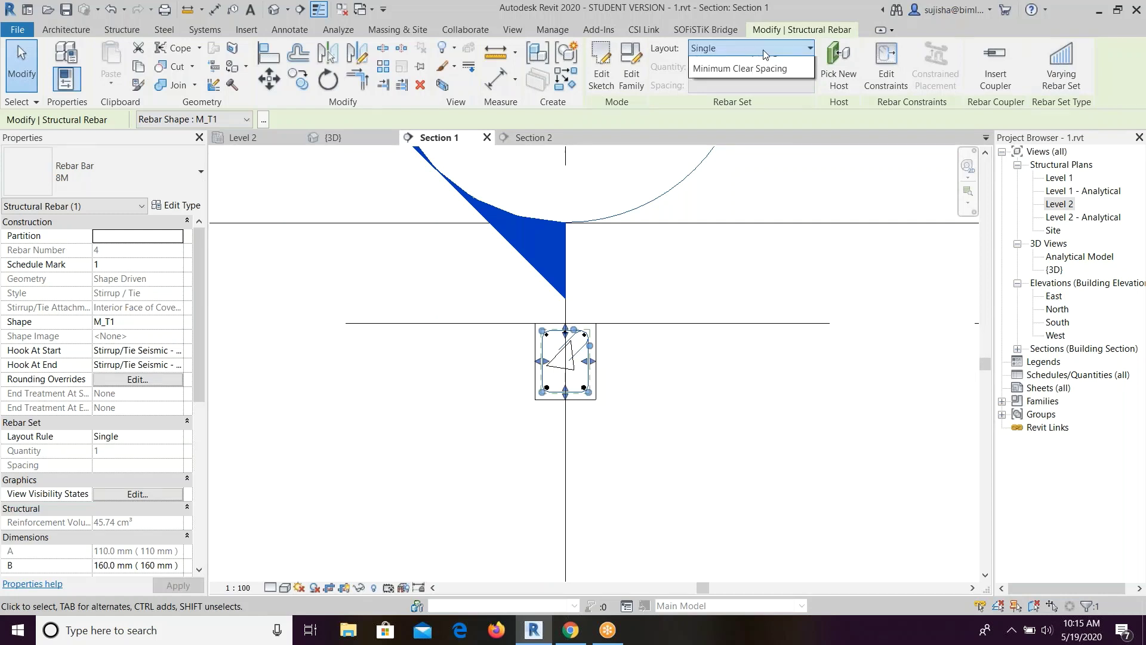
pyautogui.click(741, 99)
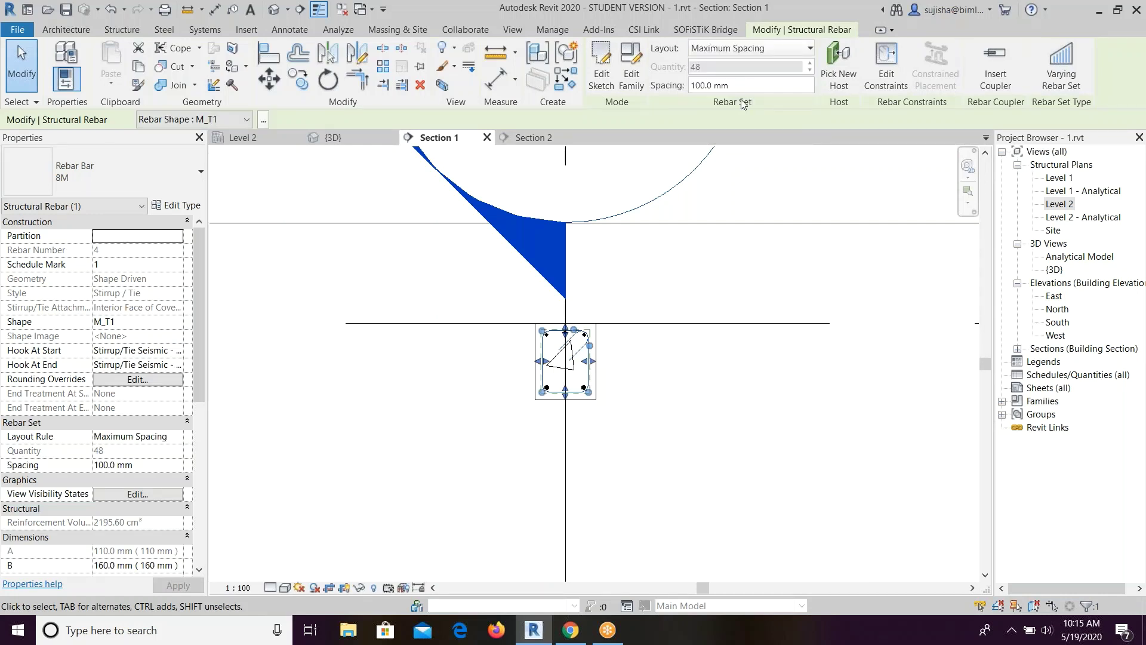
pyautogui.doubleClick(711, 87)
pyautogui.click(710, 87)
pyautogui.write('20')
pyautogui.press('Return')
pyautogui.click(719, 267)
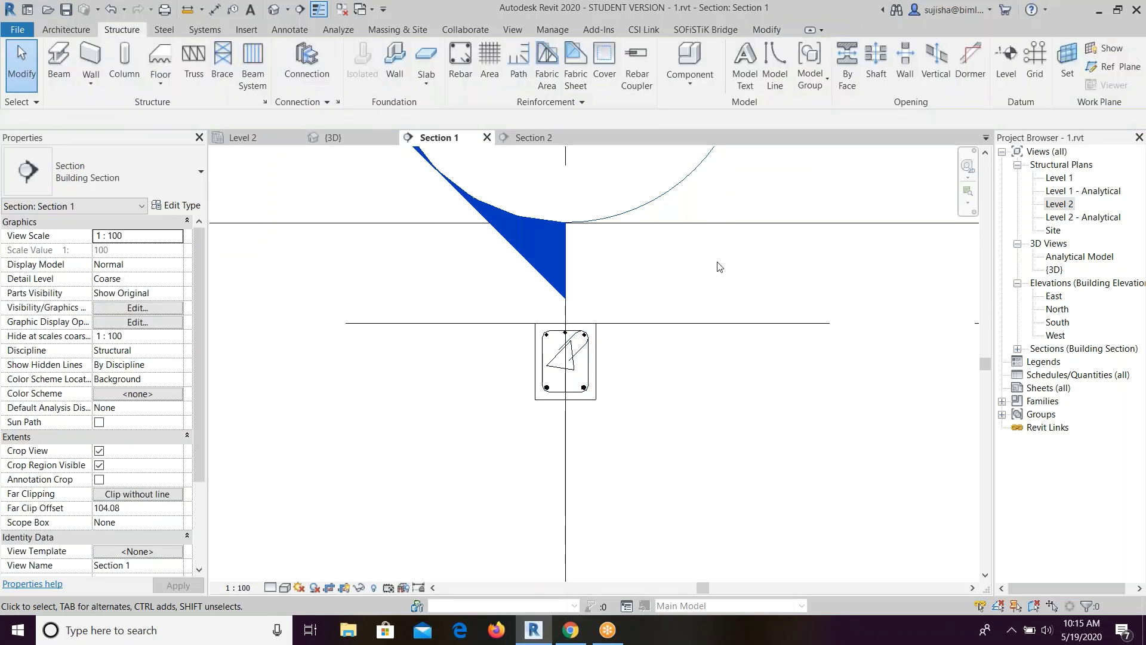
# Open the Section 2 view again.
pyautogui.scroll(-2, 667, 348)
pyautogui.scroll(-2, 667, 348)
pyautogui.scroll(-1, 657, 317)
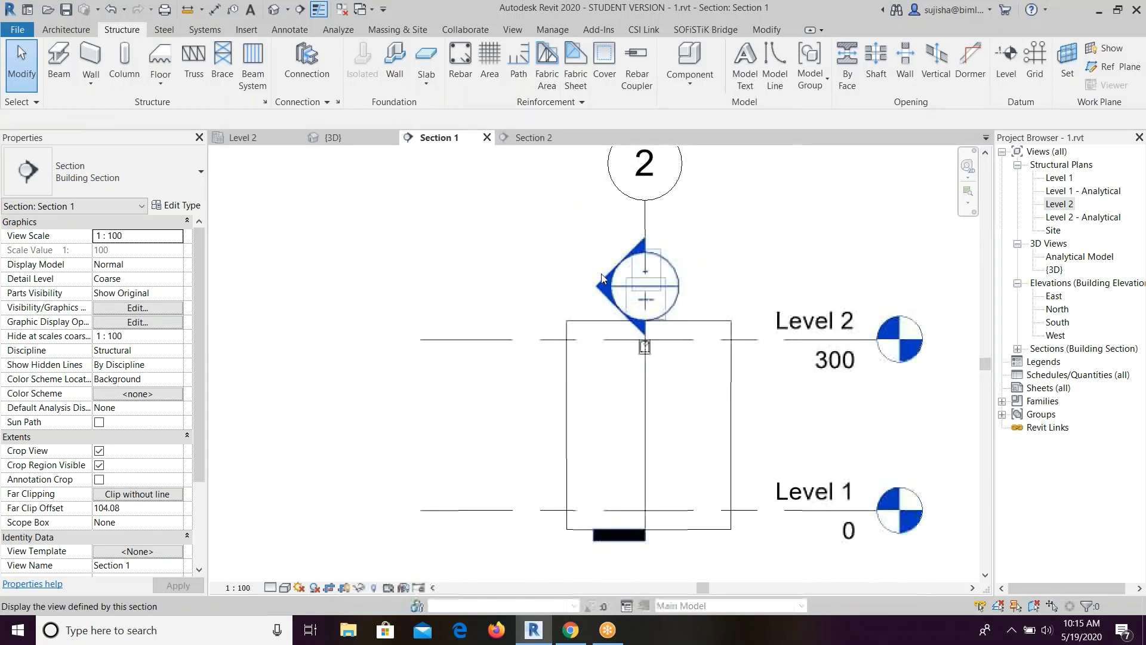
pyautogui.scroll(1, 603, 292)
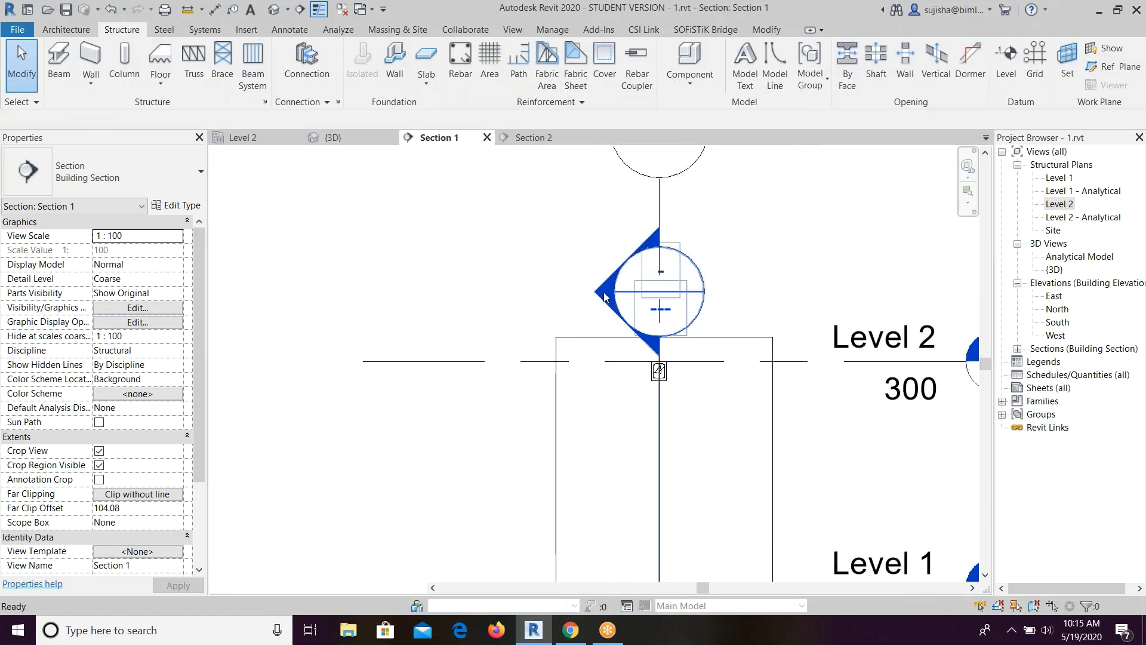
pyautogui.doubleClick(603, 292)
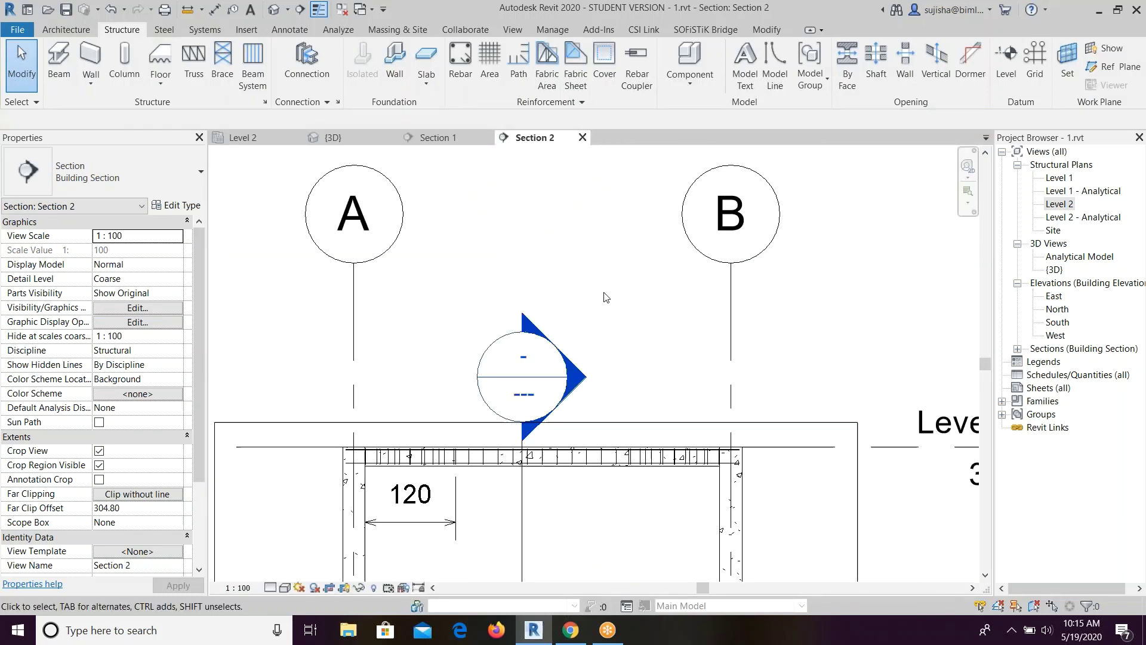
# Drag both ends of the 200 mm stirrup set inward, leaving 9 ties mid-beam.
pyautogui.click(561, 460)
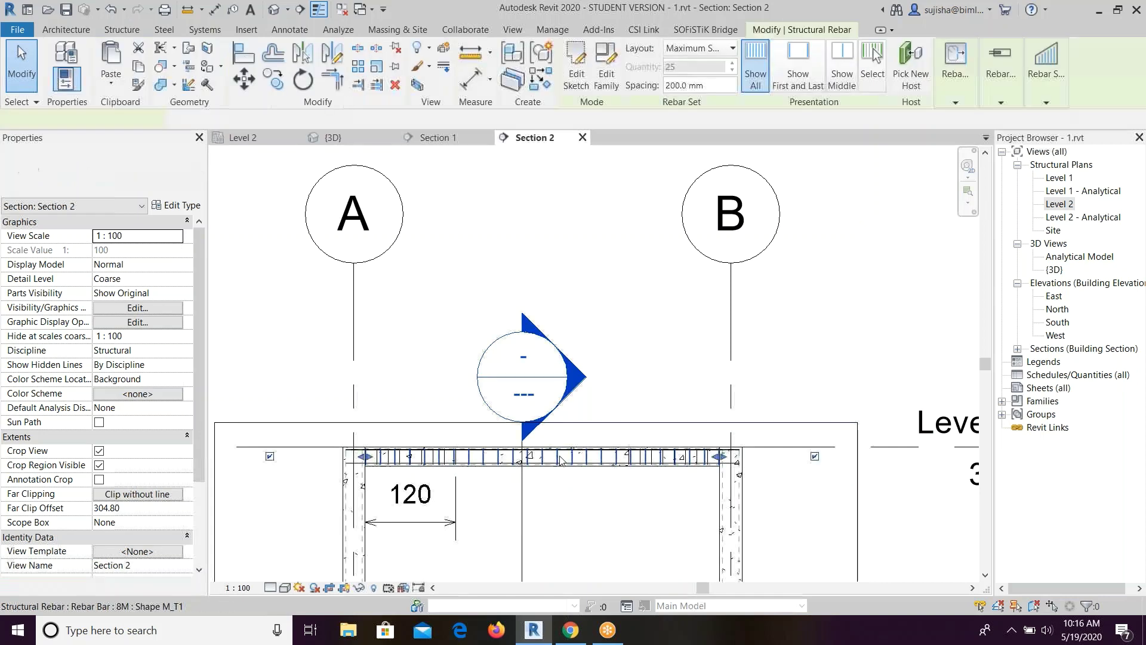
pyautogui.moveTo(397, 457); pyautogui.dragTo(493, 457)
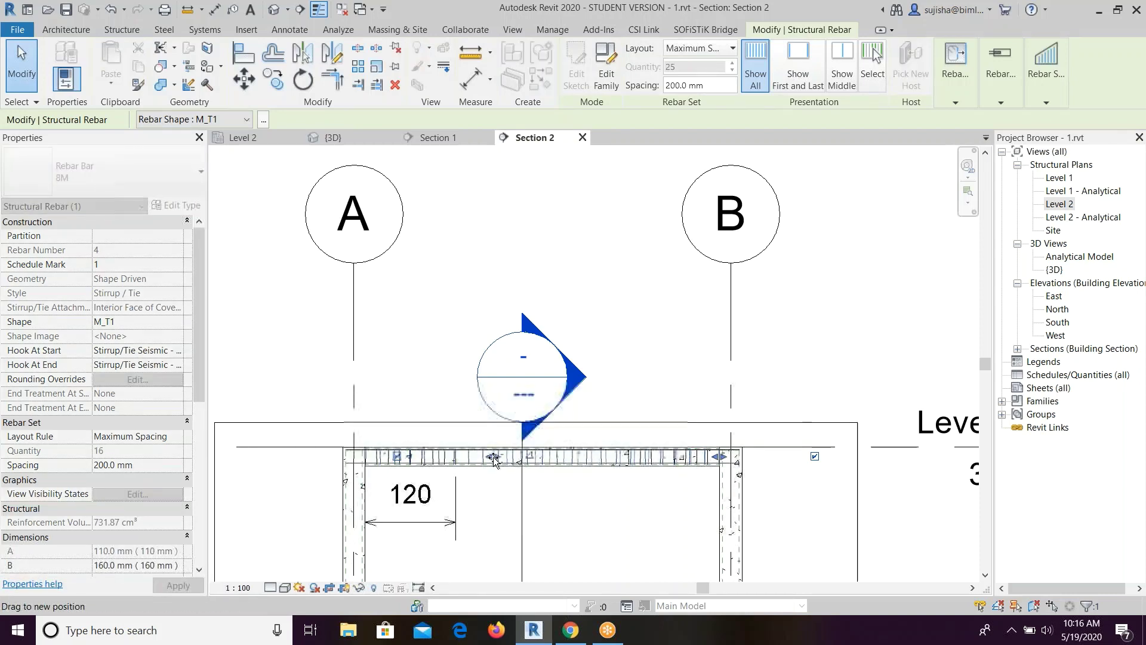
pyautogui.moveTo(718, 457); pyautogui.dragTo(600, 457)
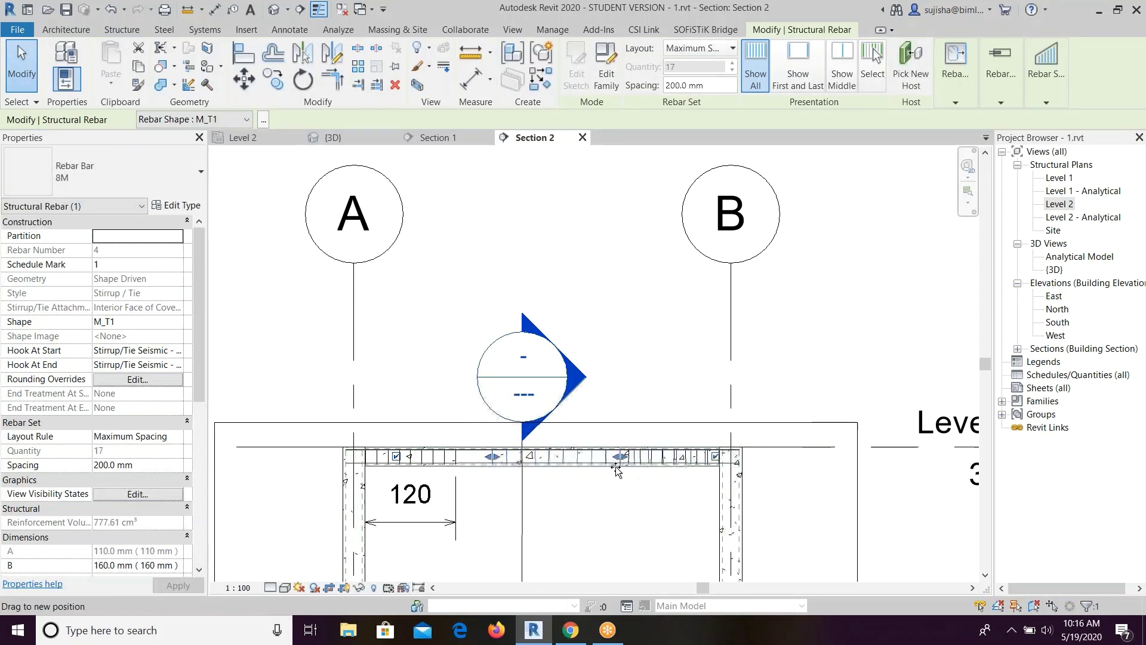
pyautogui.scroll(2, 616, 482)
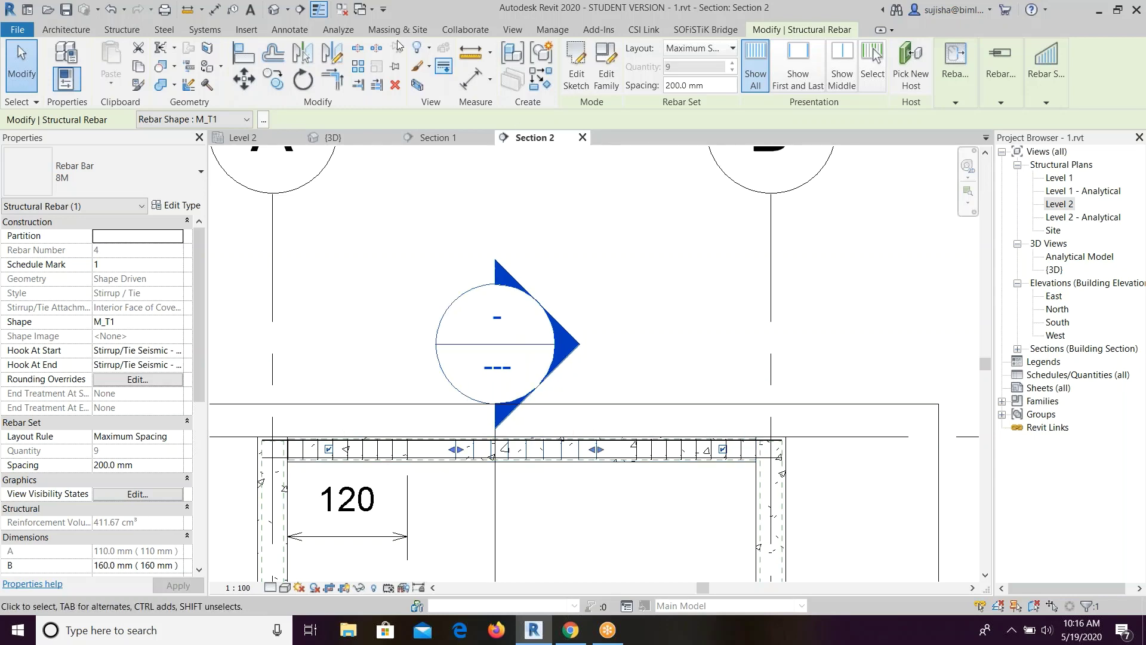
# Add a 49 aligned dimension for the gap beside the middle stirrup set.
pyautogui.click(216, 12)
pyautogui.scroll(2, 410, 489)
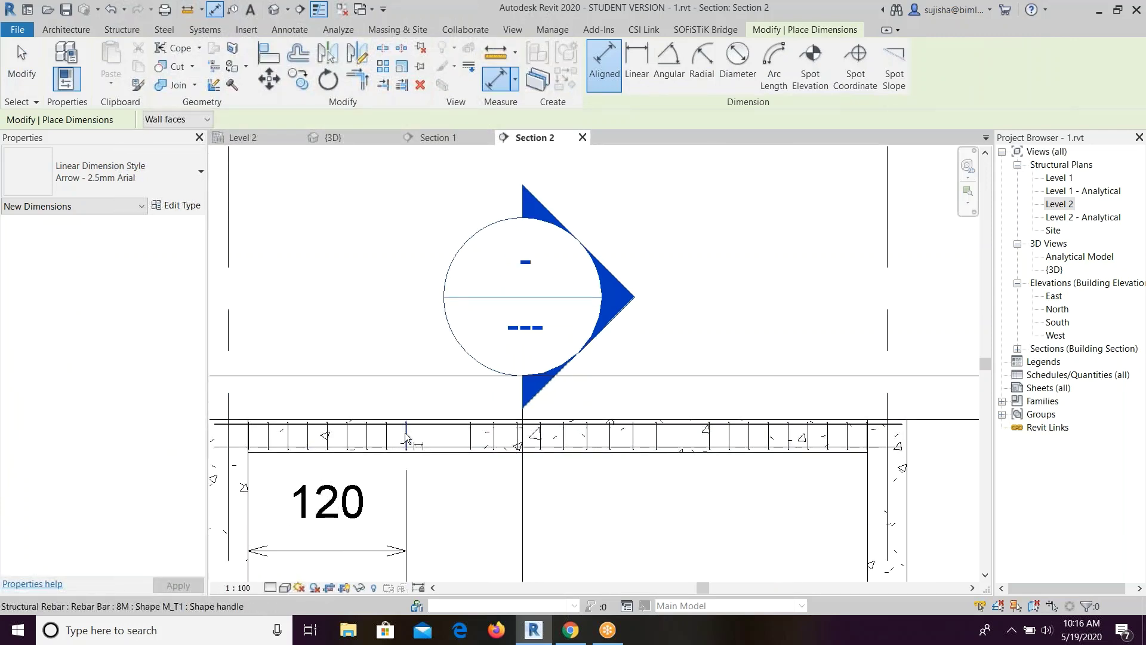
pyautogui.click(406, 439)
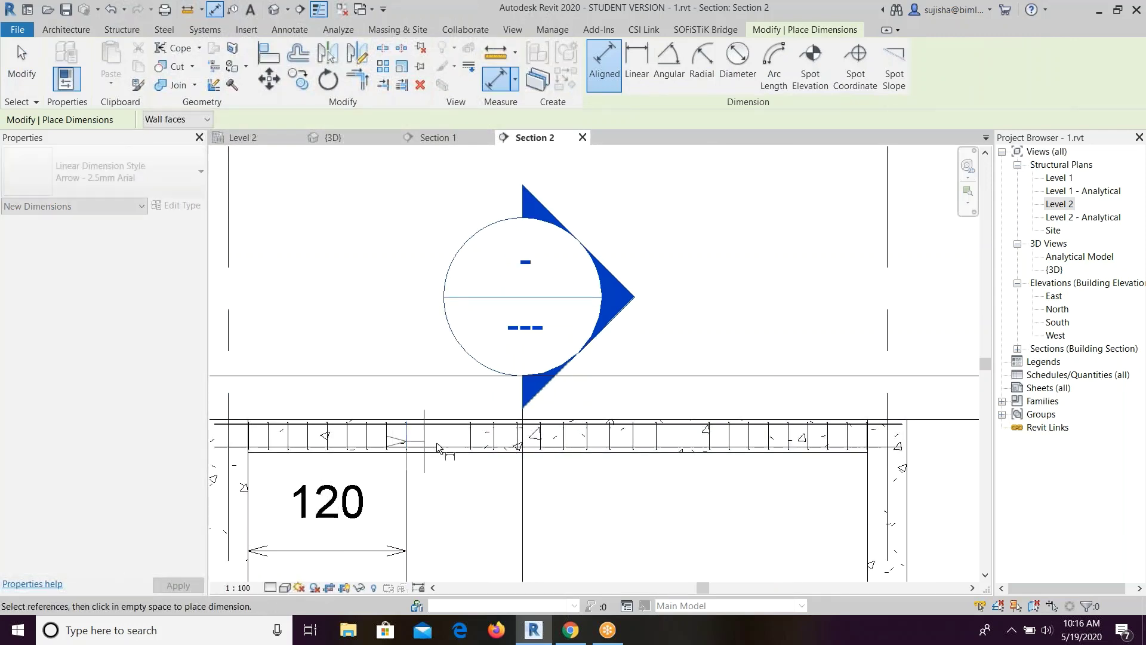
pyautogui.click(470, 448)
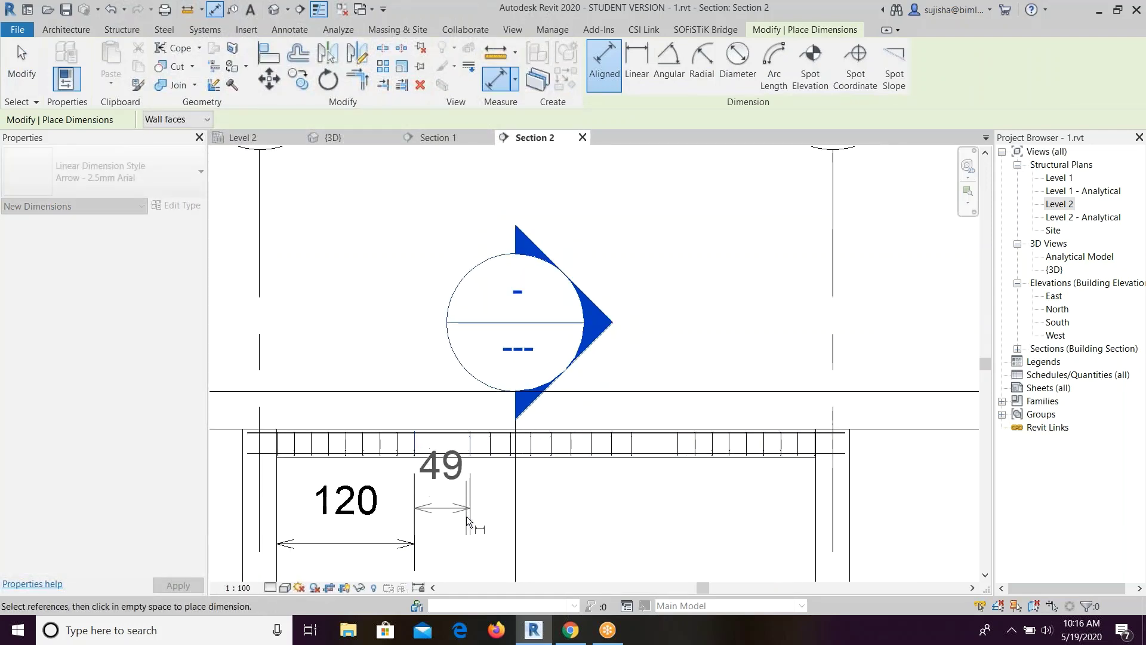
pyautogui.click(474, 539)
pyautogui.moveTo(474, 539)
pyautogui.mouseDown(button='middle')
pyautogui.moveTo(519, 551)
pyautogui.moveTo(373, 554)
pyautogui.mouseUp(button='middle')
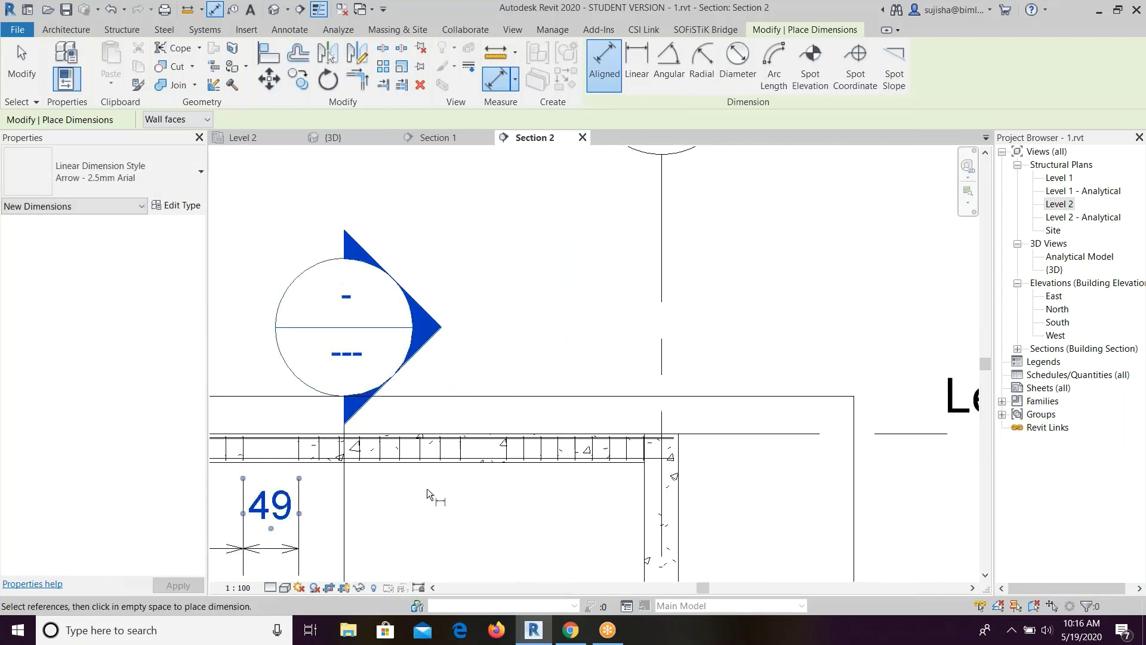
# Add a 40 aligned dimension at the next stirrup, then cancel dimensioning.
pyautogui.click(478, 458)
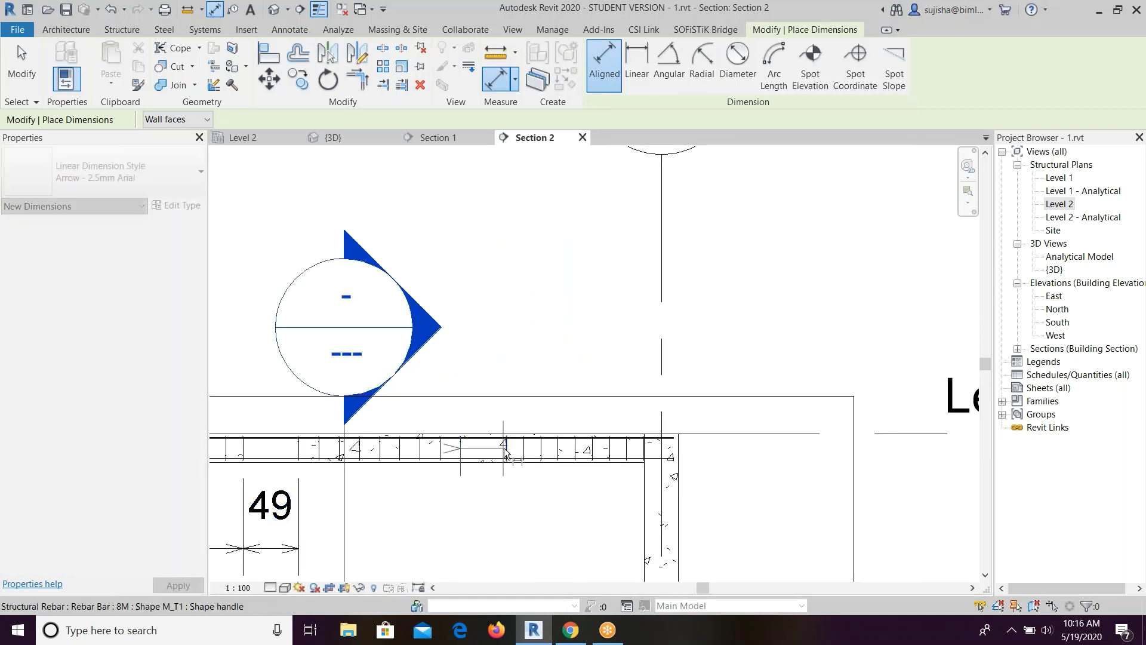
pyautogui.click(505, 457)
pyautogui.click(486, 546)
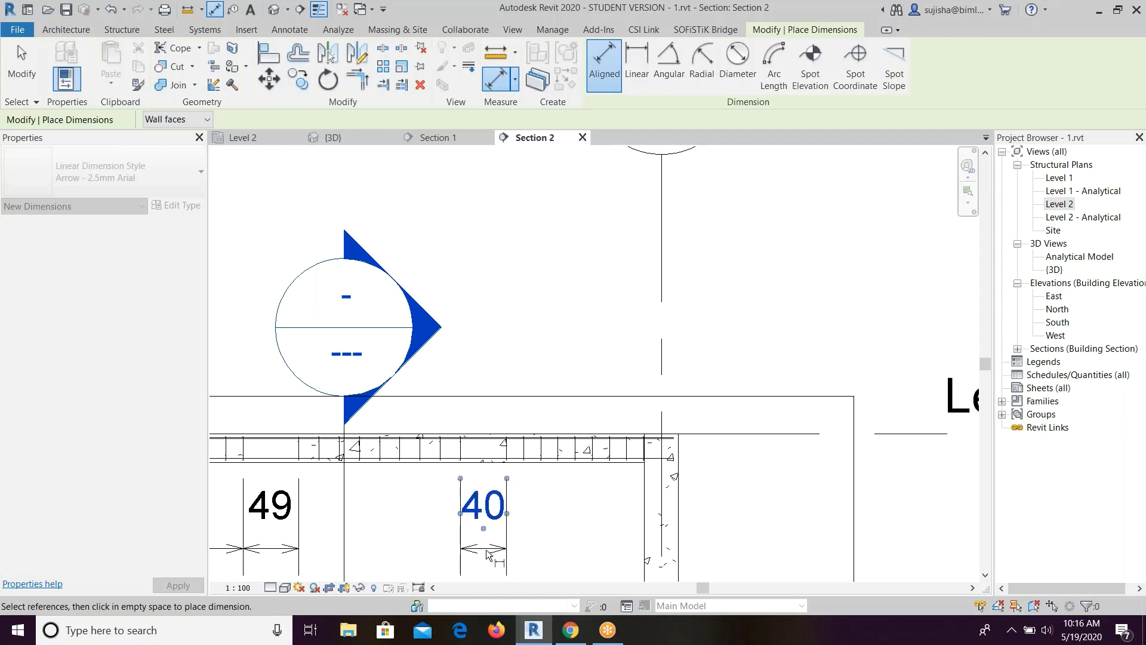
pyautogui.scroll(-2, 545, 228)
pyautogui.rightClick(541, 230)
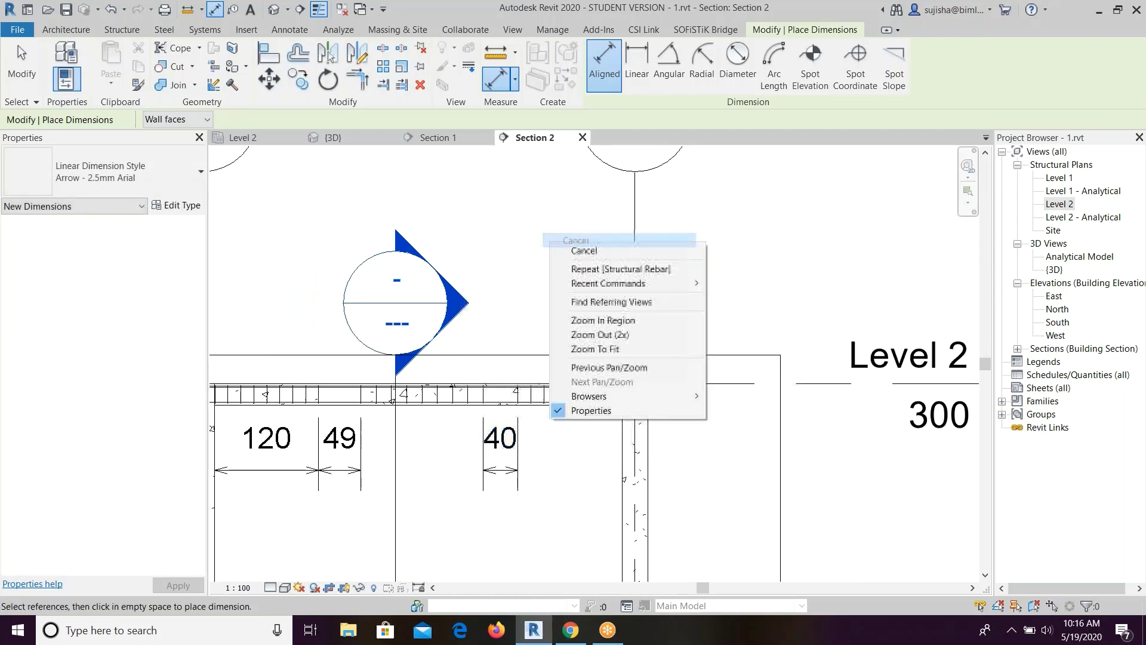
pyautogui.click(549, 241)
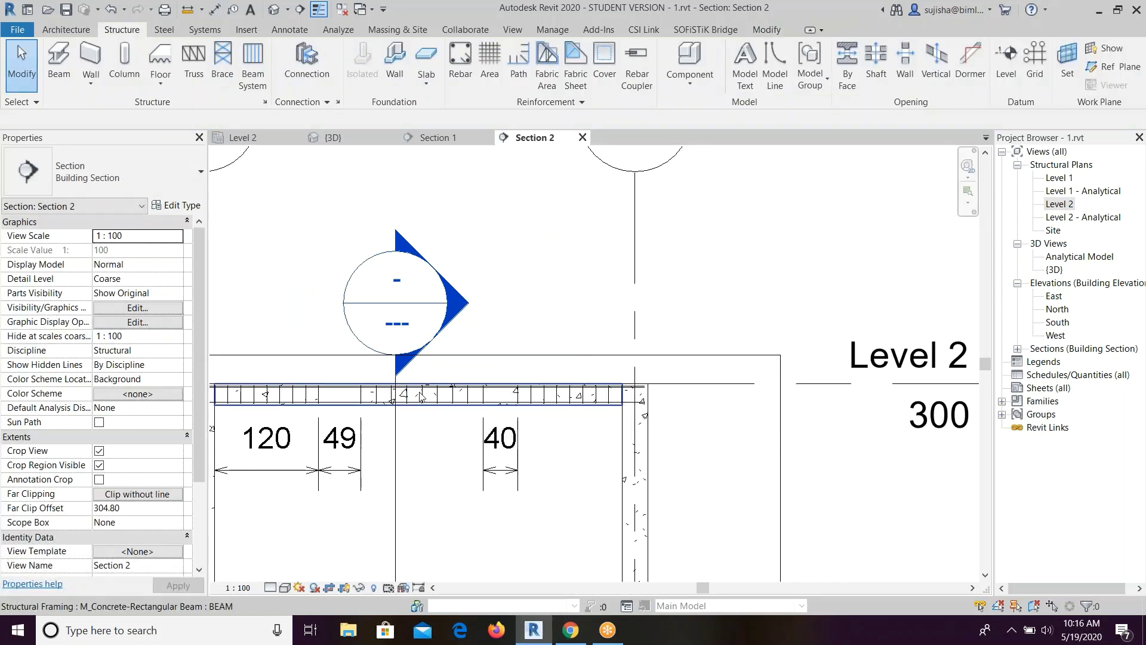
# Change both stirrup end gaps (49 and 40) to 15, growing the set to 11 ties.
pyautogui.press('Tab')
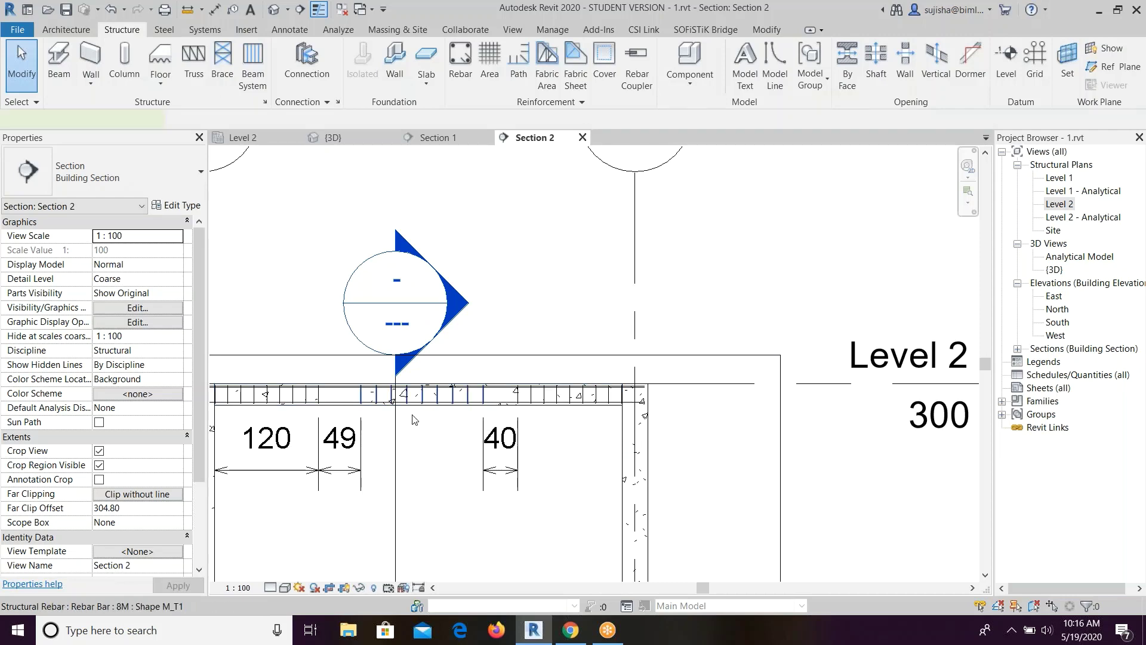
pyautogui.click(413, 419)
pyautogui.click(341, 453)
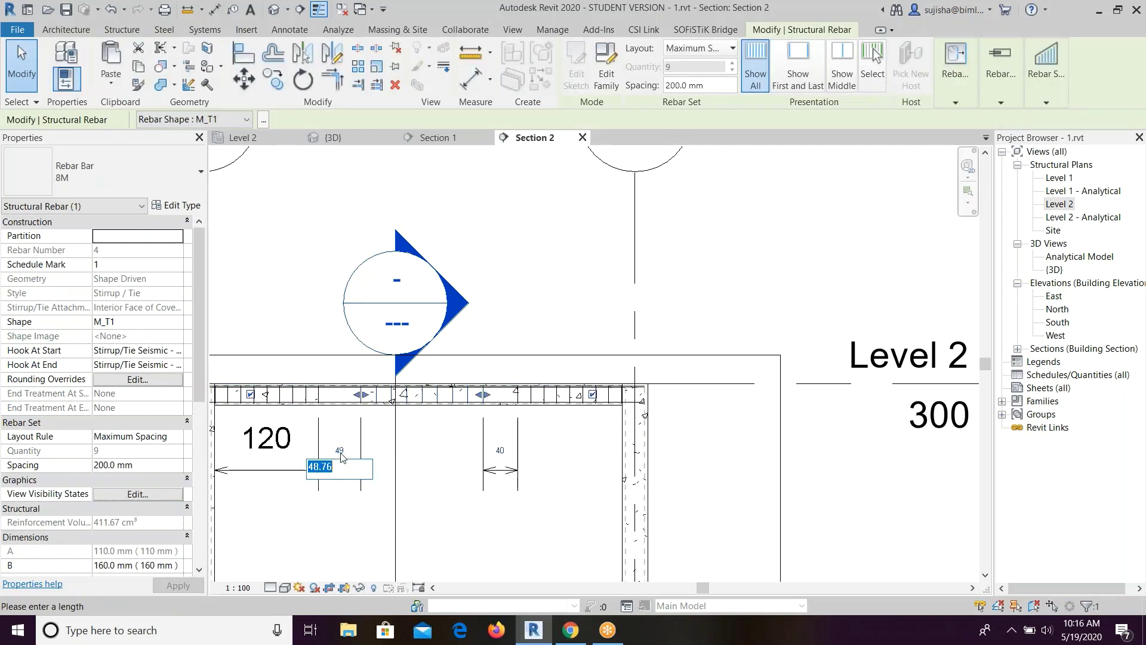
pyautogui.write('15')
pyautogui.press('Return')
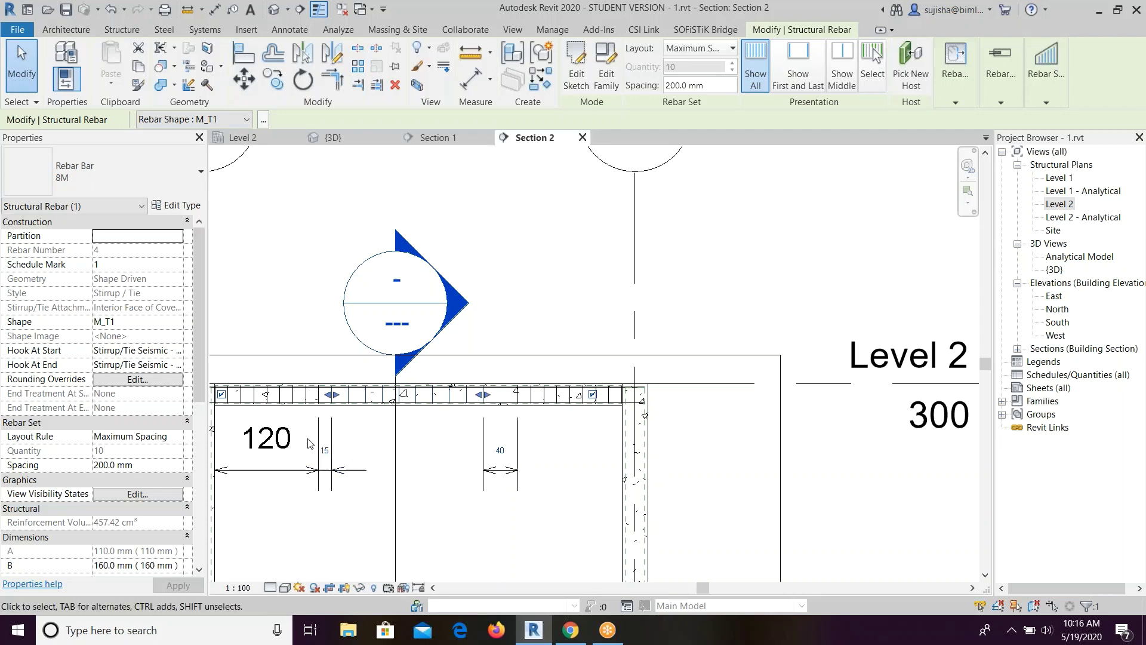
pyautogui.click(500, 451)
pyautogui.write('15')
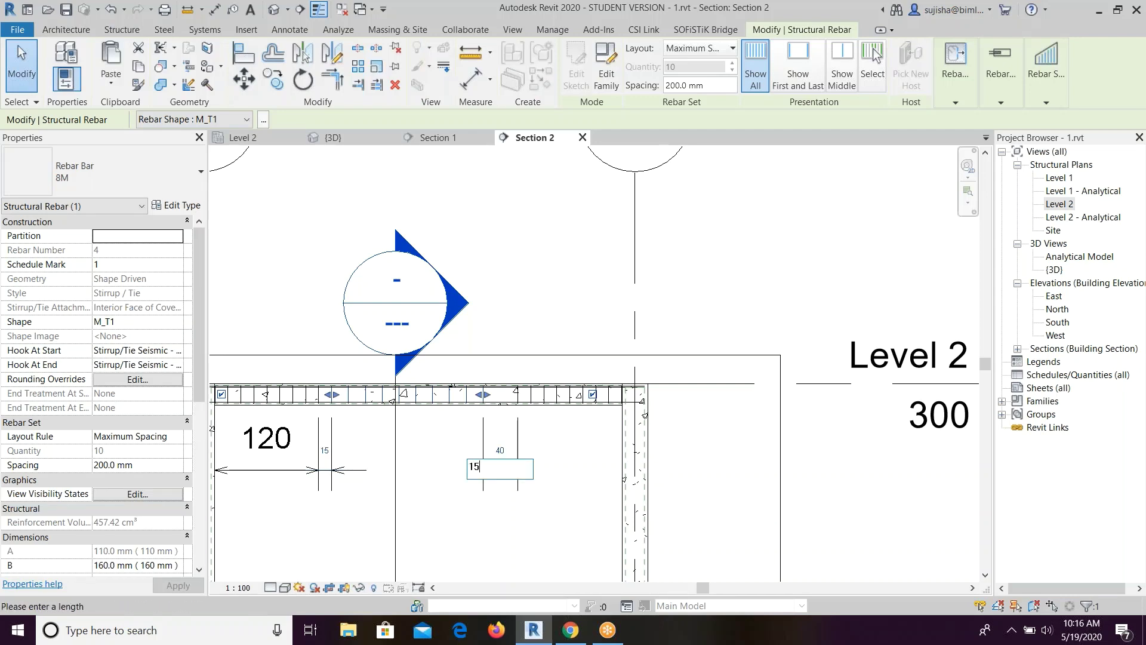
pyautogui.press('Return')
pyautogui.click(479, 500)
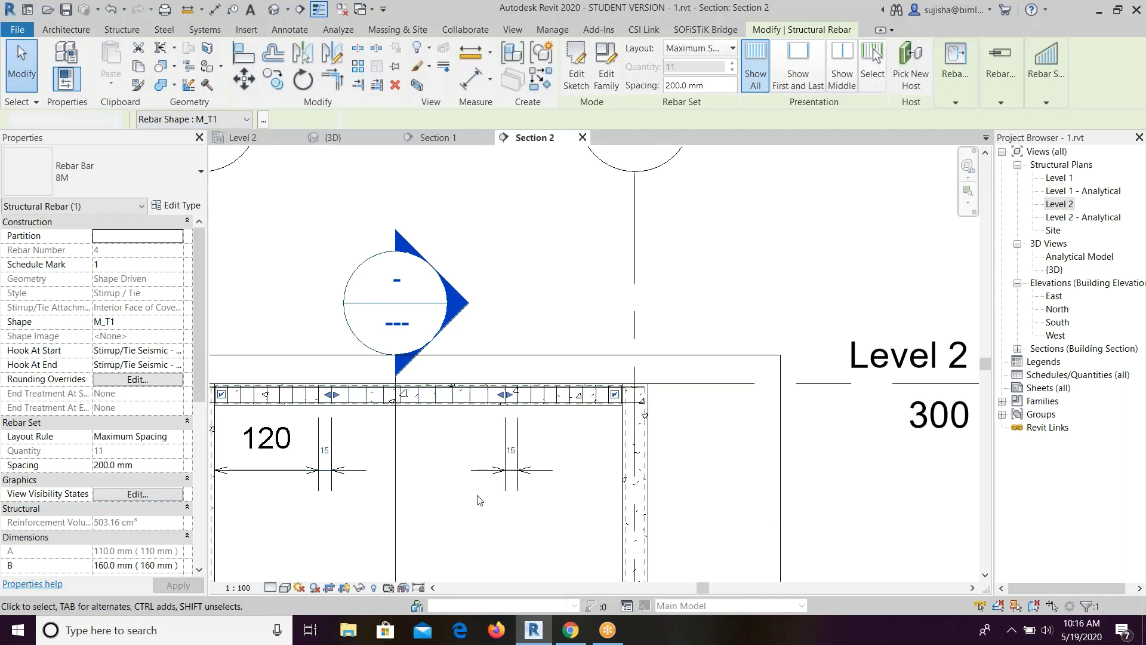
# Switch to the {3D} view of the frame.
pyautogui.scroll(-2, 471, 499)
pyautogui.scroll(-1, 457, 494)
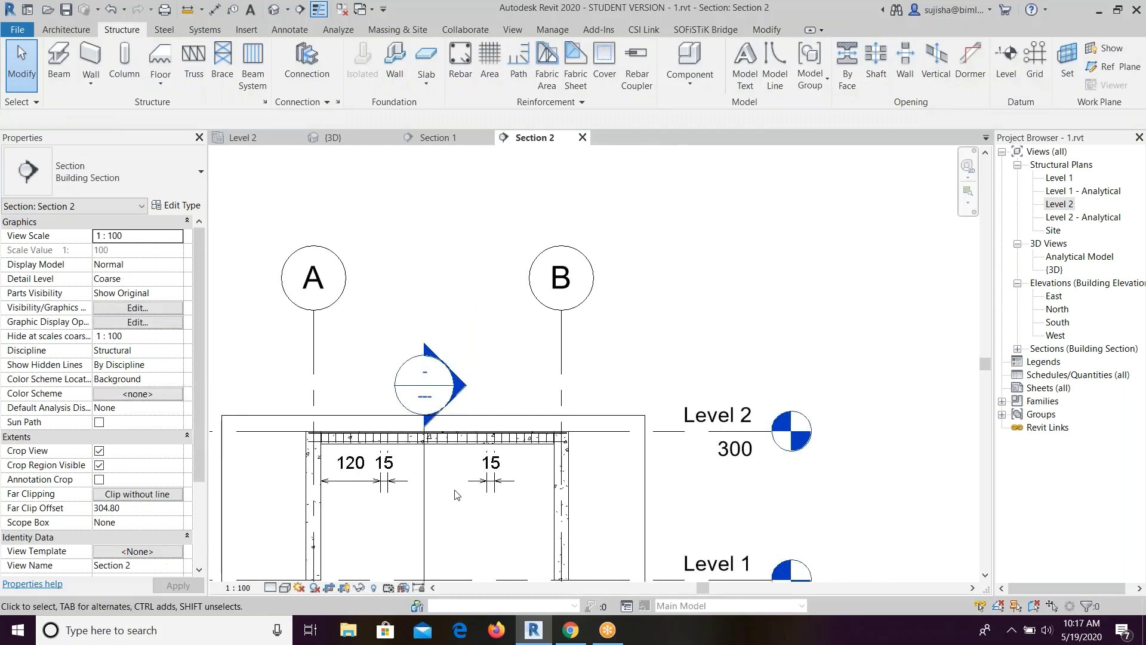
pyautogui.click(273, 9)
pyautogui.scroll(2, 591, 342)
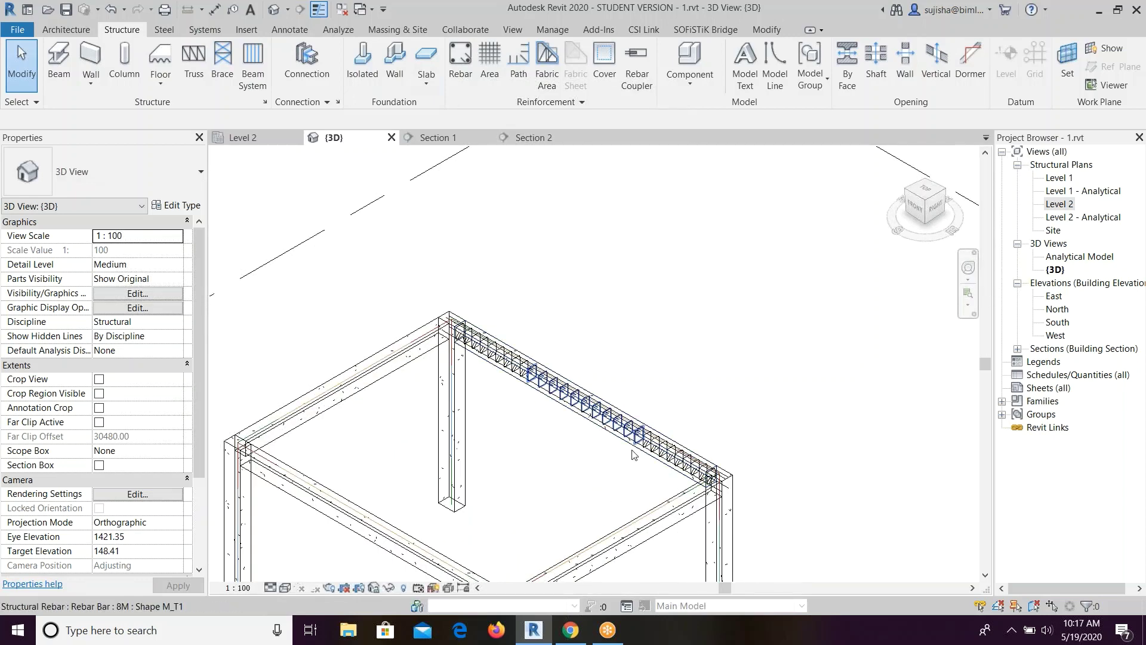
# Render the 3D view in Realistic style and window-select the beam and column.
pyautogui.click(286, 588)
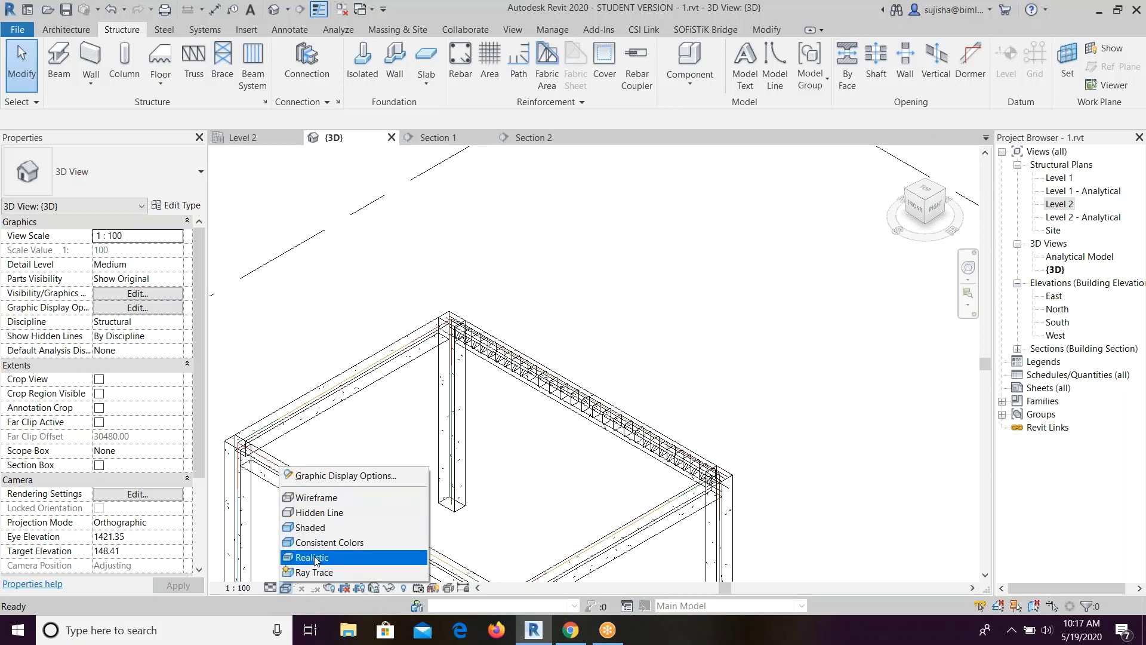
pyautogui.click(314, 557)
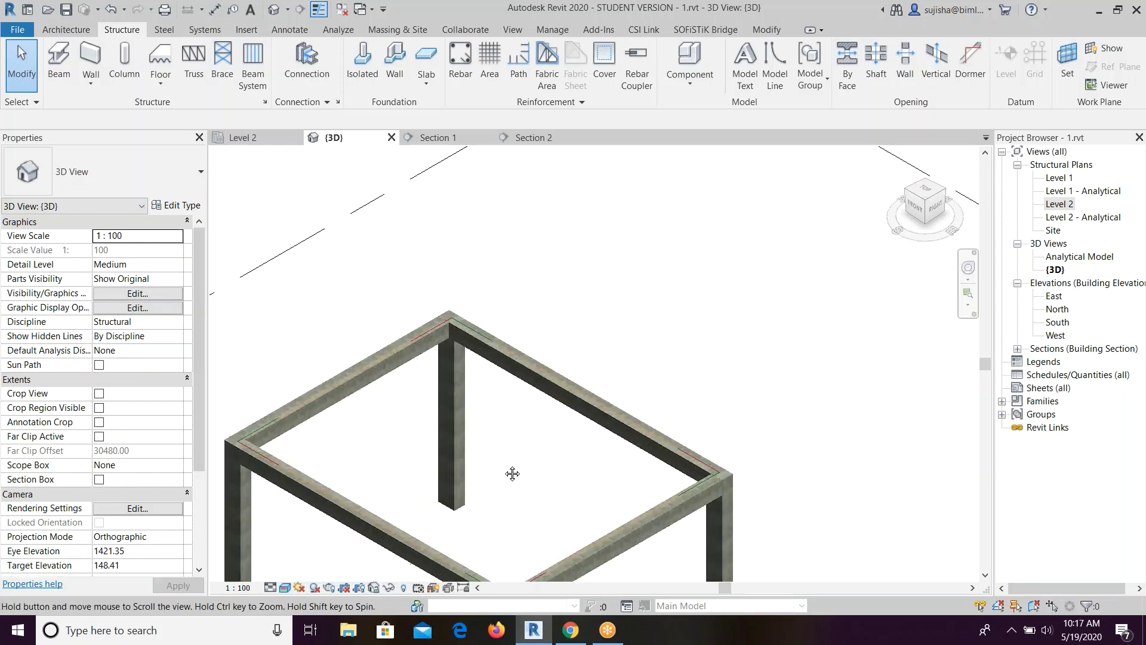
pyautogui.moveTo(484, 508); pyautogui.dragTo(485, 474, button='middle')
pyautogui.moveTo(380, 197)
pyautogui.mouseDown()
pyautogui.moveTo(723, 500)
pyautogui.moveTo(743, 457)
pyautogui.mouseUp()
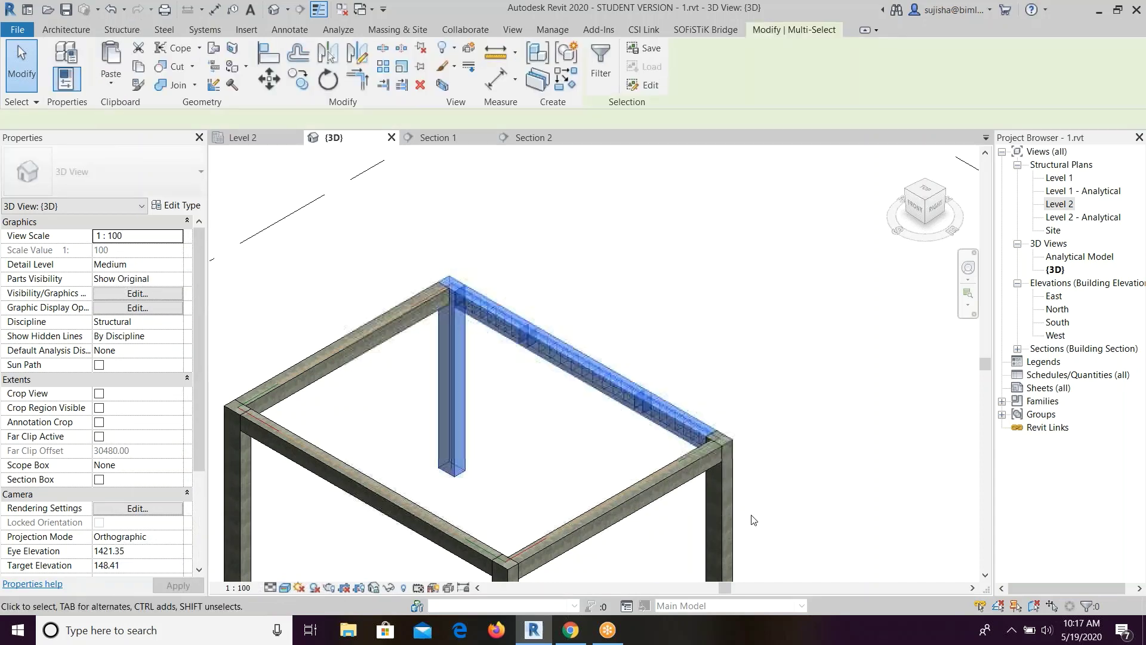
# Filter the current selection down to only the Structural Rebar elements.
pyautogui.click(607, 62)
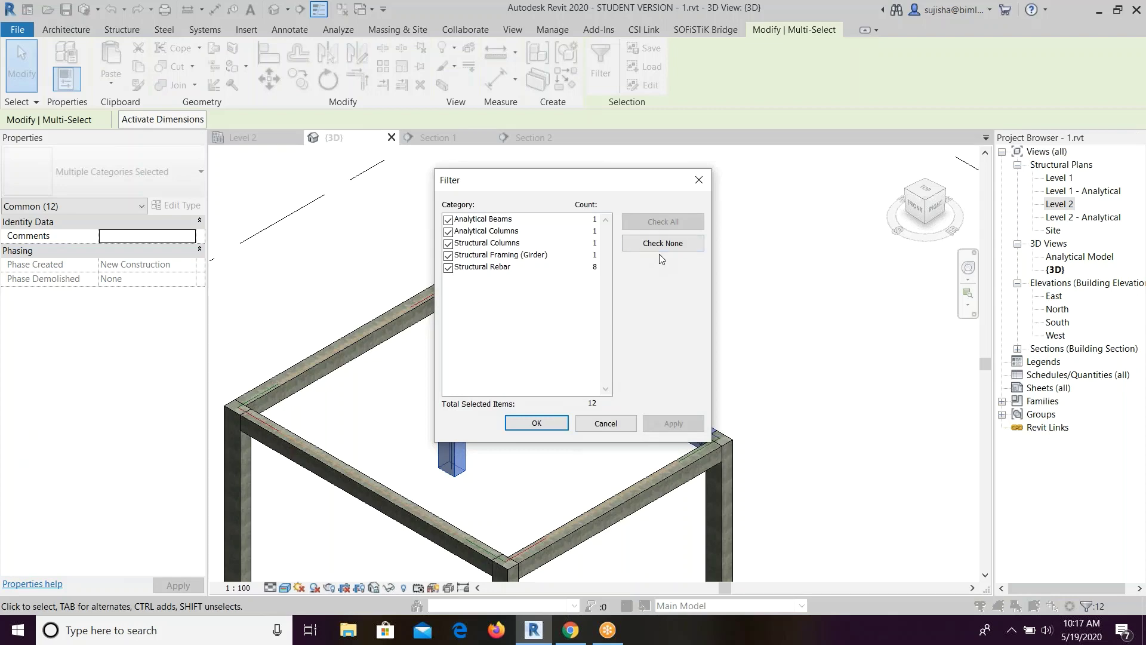
pyautogui.click(660, 246)
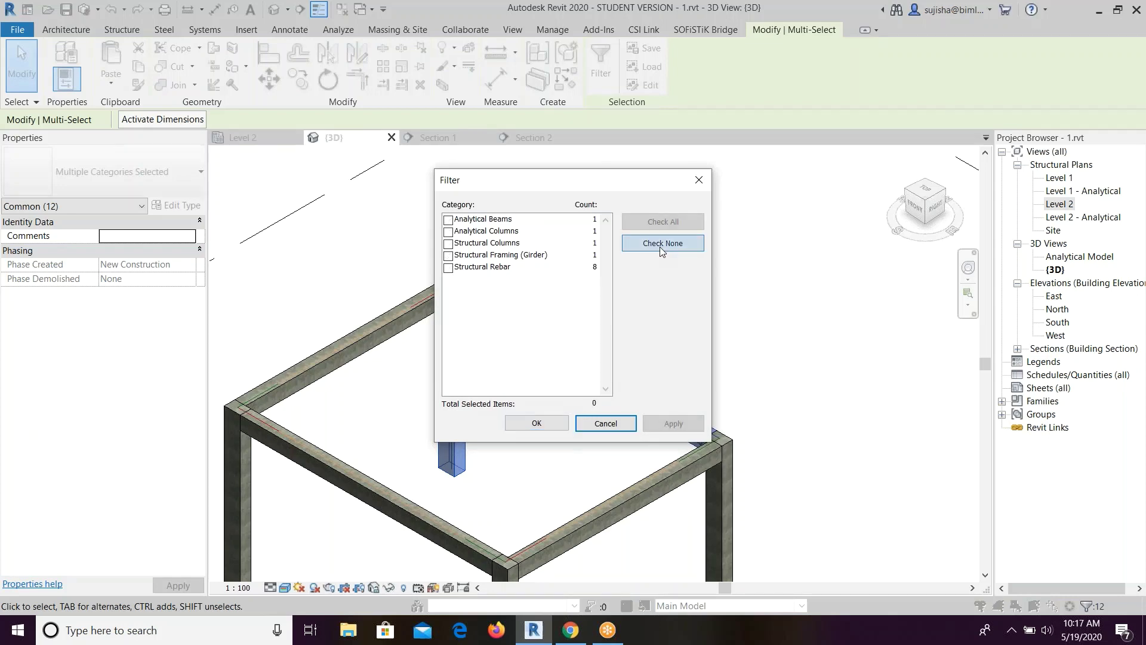
pyautogui.click(448, 268)
pyautogui.click(554, 432)
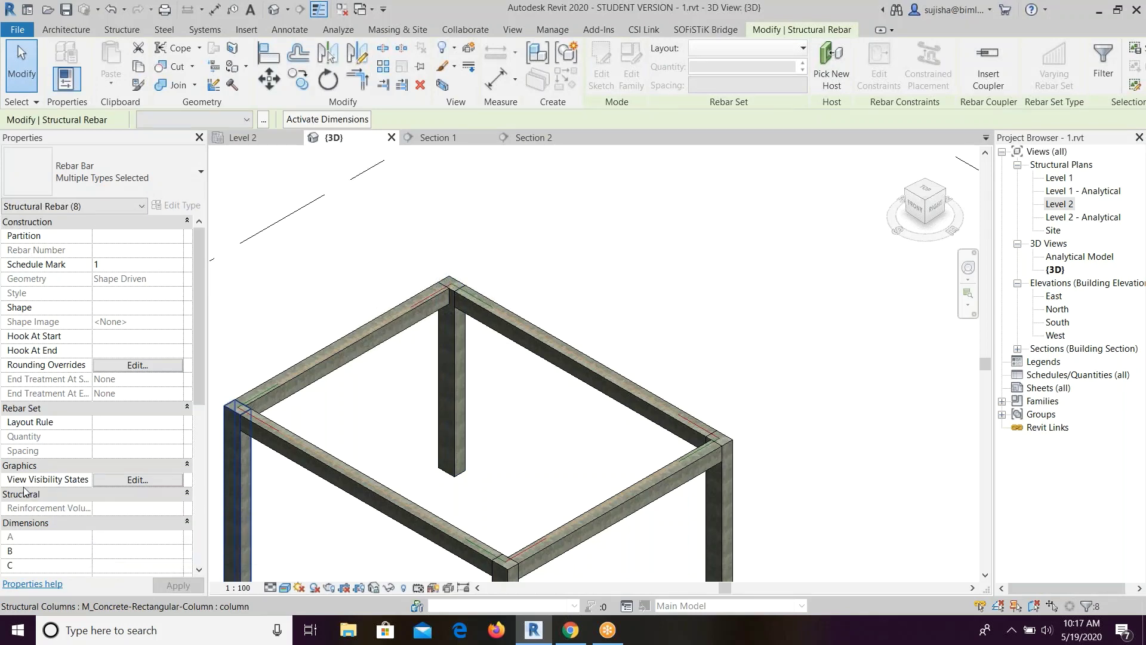
# Set the selected rebar to View unobscured and View as solid in {3D}, then clear the selection.
pyautogui.click(120, 480)
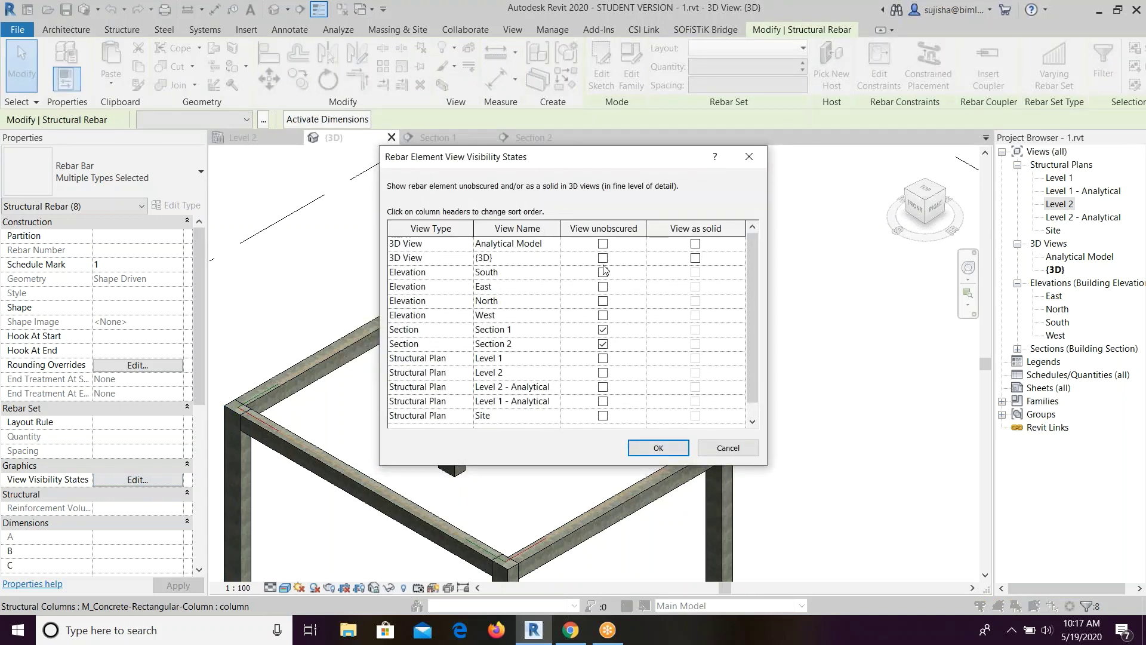
pyautogui.click(604, 258)
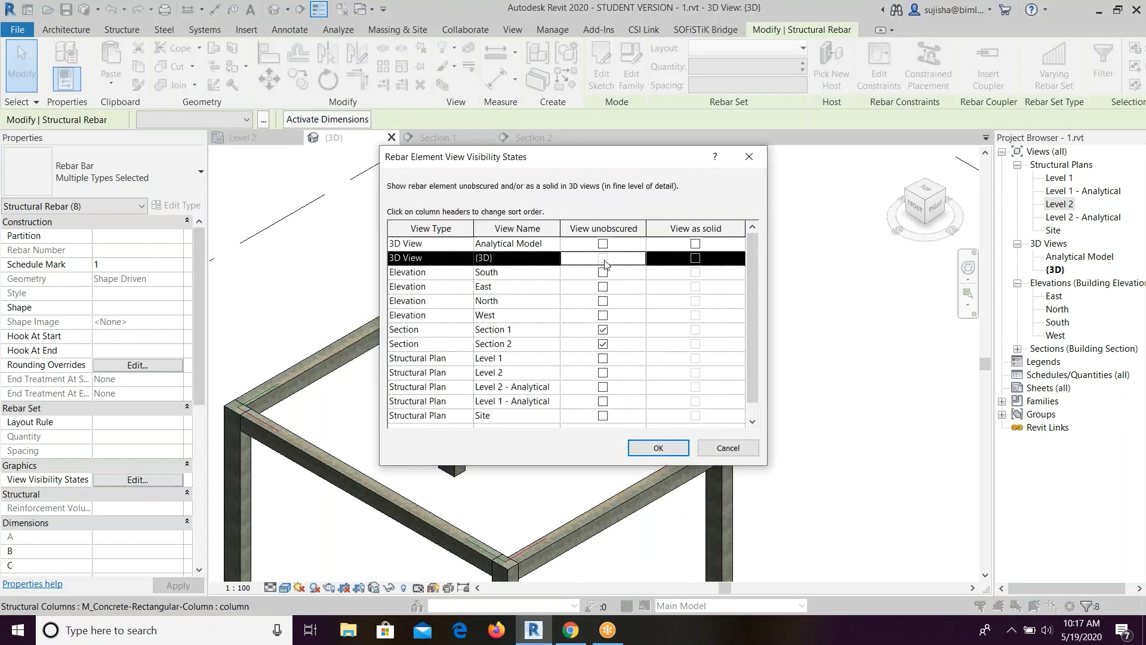
pyautogui.click(696, 260)
pyautogui.click(658, 449)
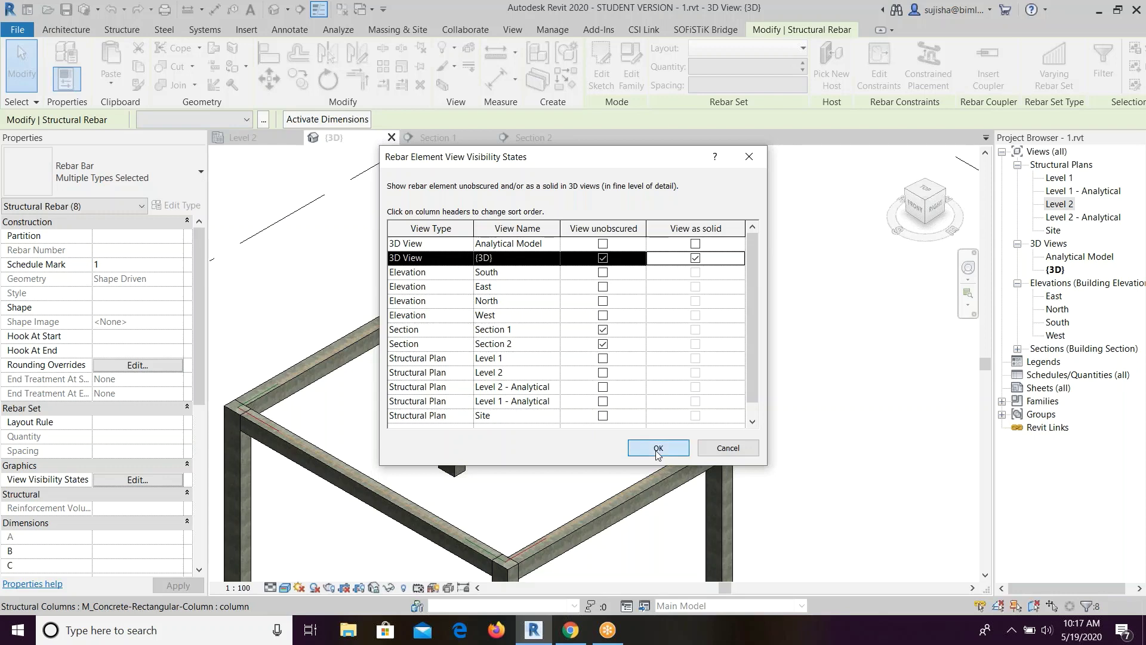
pyautogui.scroll(1, 634, 450)
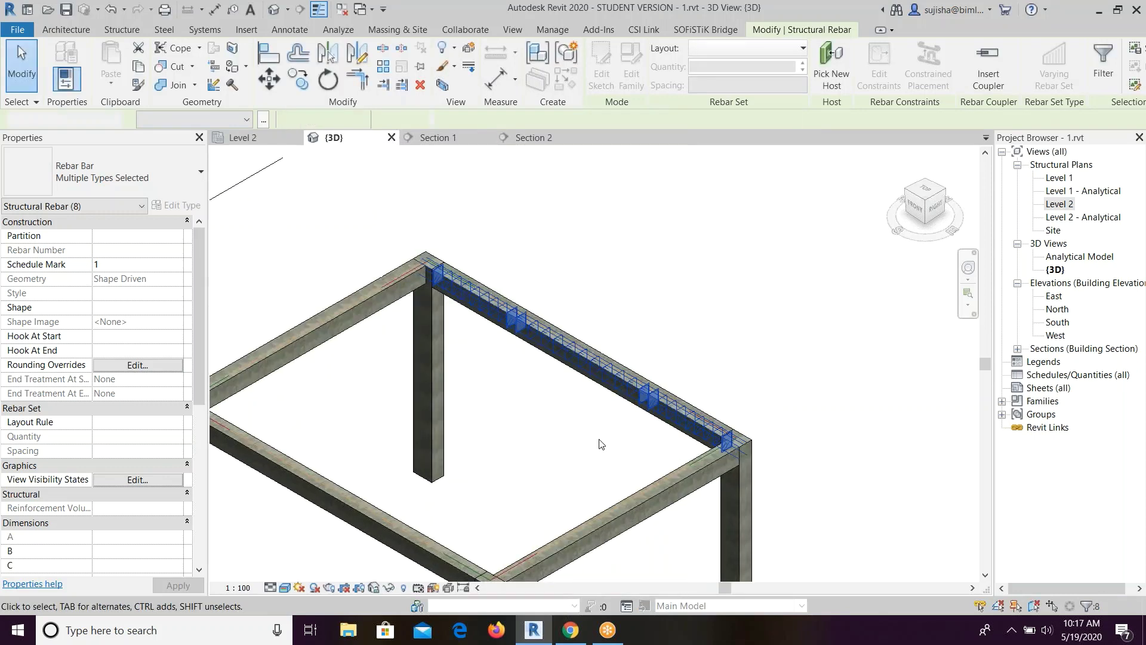
pyautogui.click(600, 444)
pyautogui.scroll(1, 601, 444)
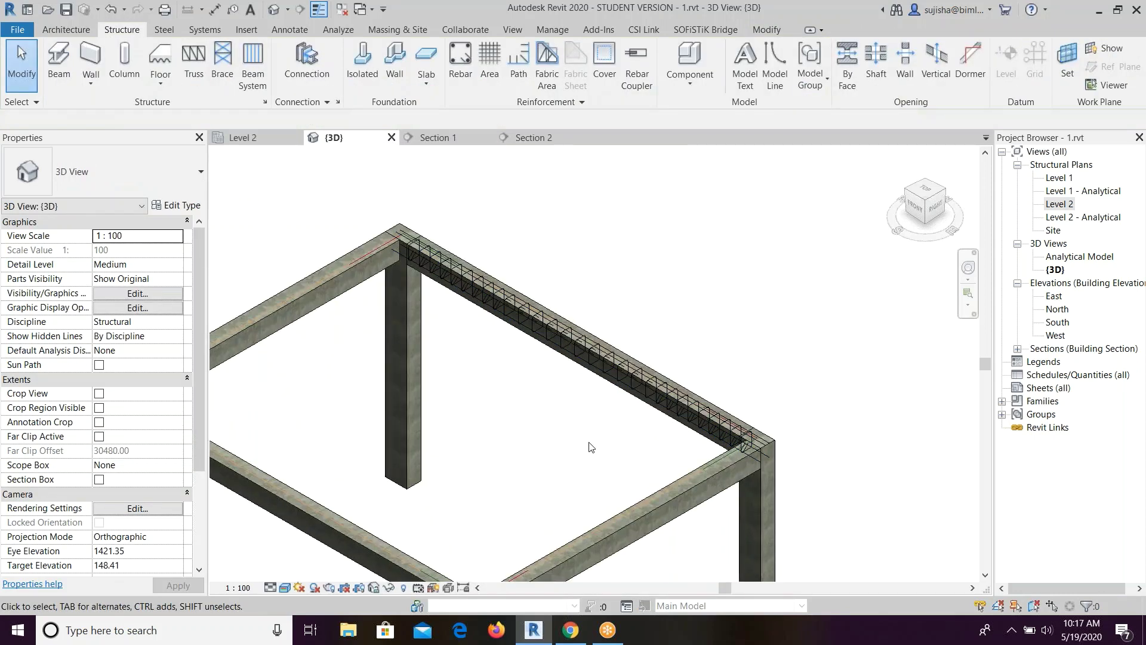
# Set the {3D} view's detail level to Fine so the full rebar cage is drawn.
pyautogui.click(271, 587)
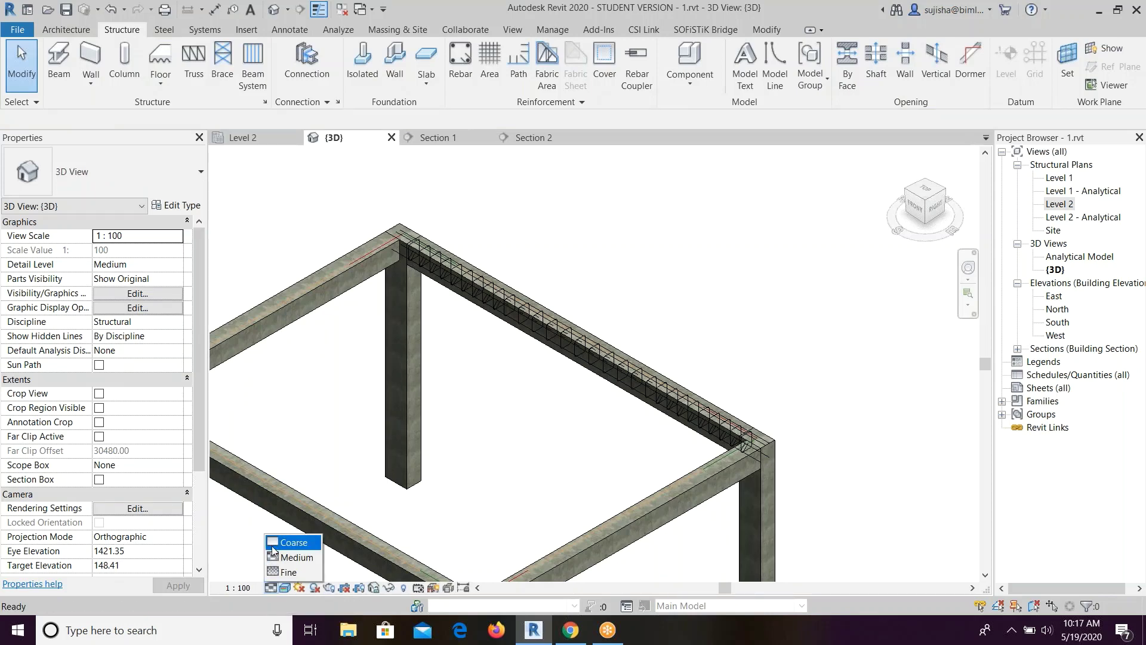
pyautogui.click(288, 572)
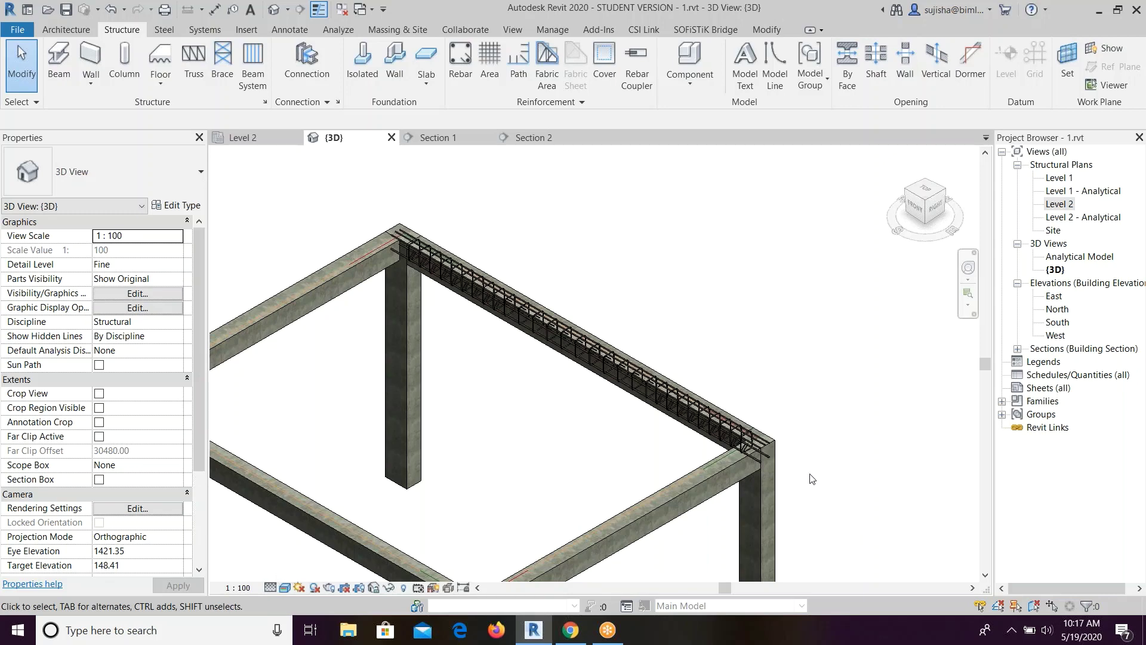
pyautogui.scroll(-3, 812, 479)
pyautogui.scroll(2, 746, 478)
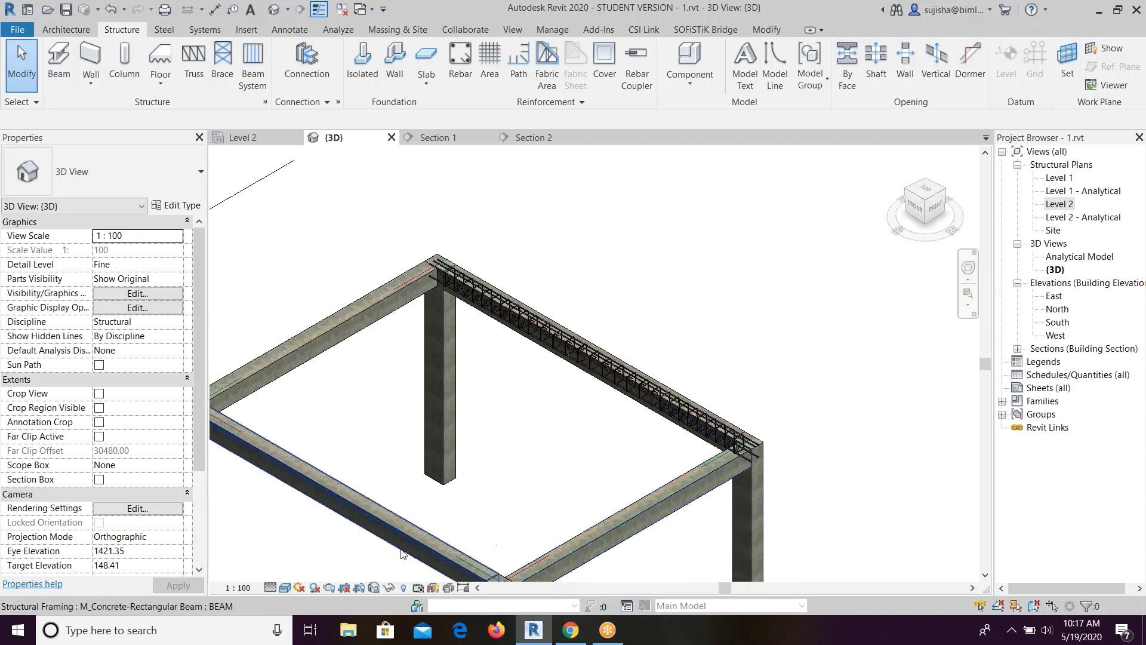
# Set model transparency to 43 in Graphic Display Options, applying and confirming the change.
pyautogui.click(285, 588)
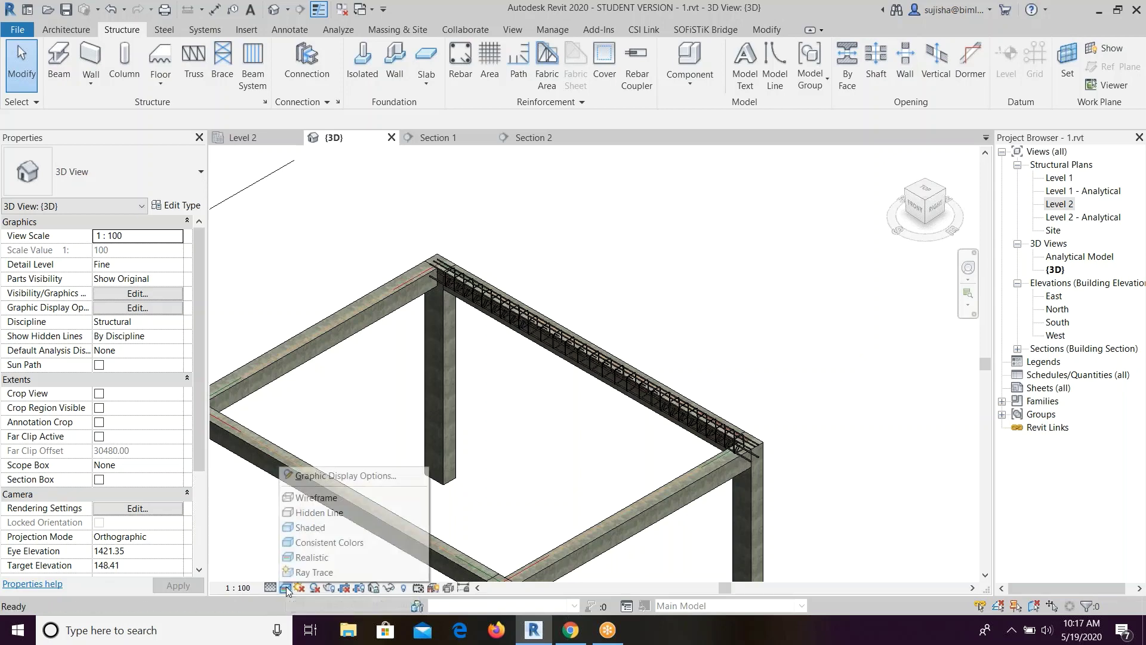
pyautogui.click(324, 476)
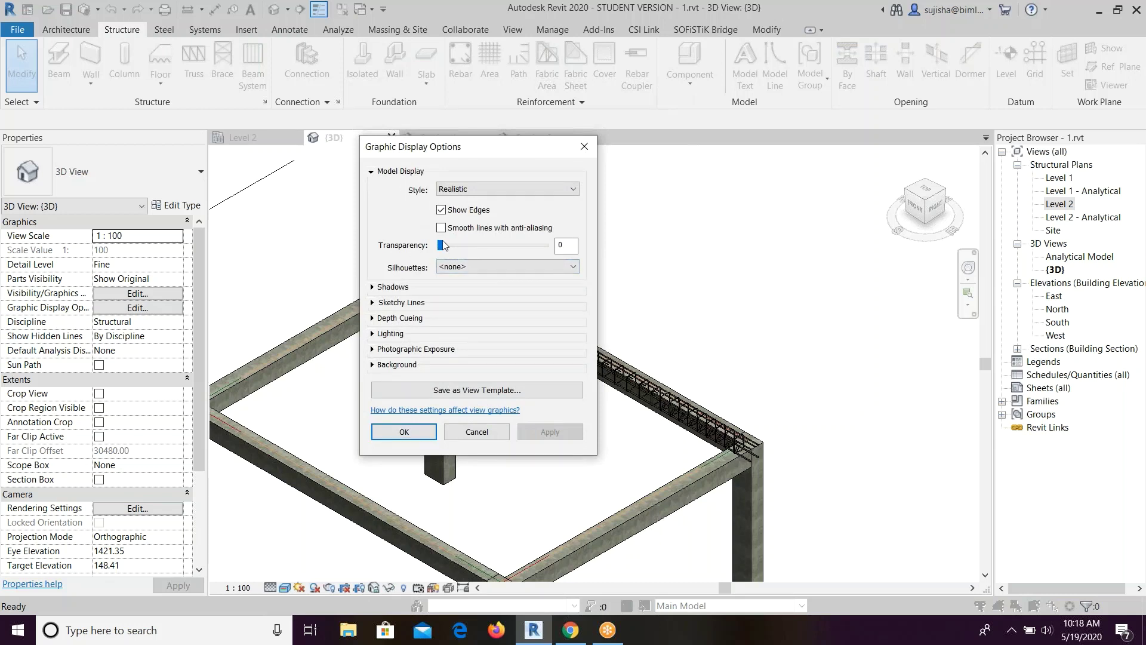
pyautogui.moveTo(447, 247); pyautogui.dragTo(487, 250)
pyautogui.click(567, 436)
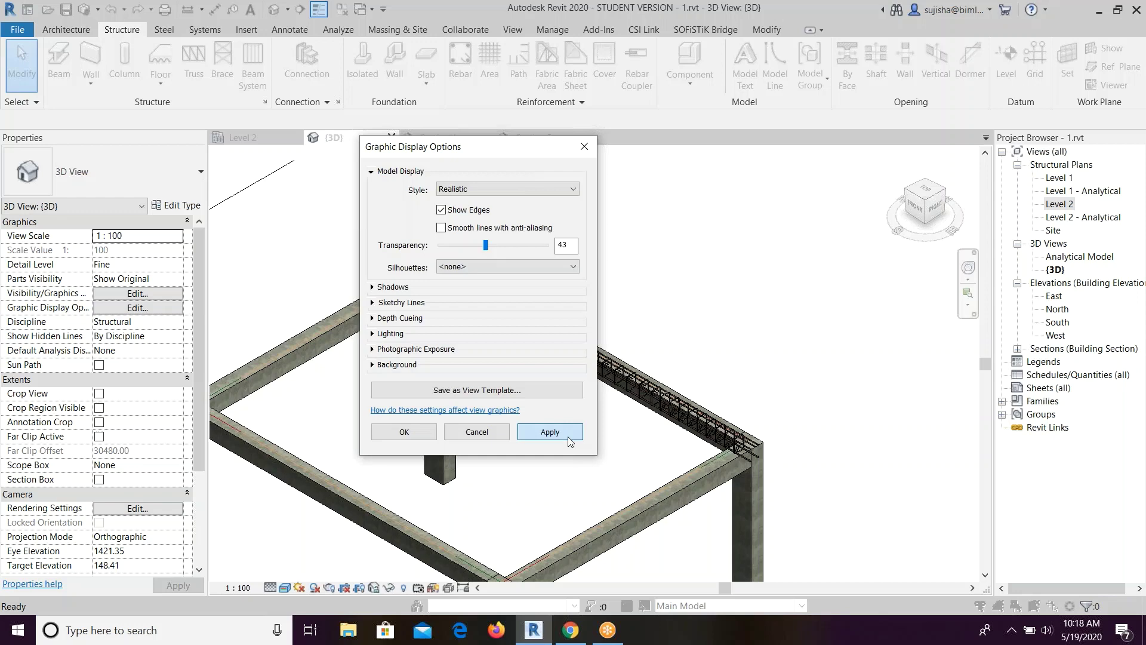
pyautogui.click(404, 432)
pyautogui.scroll(3, 609, 486)
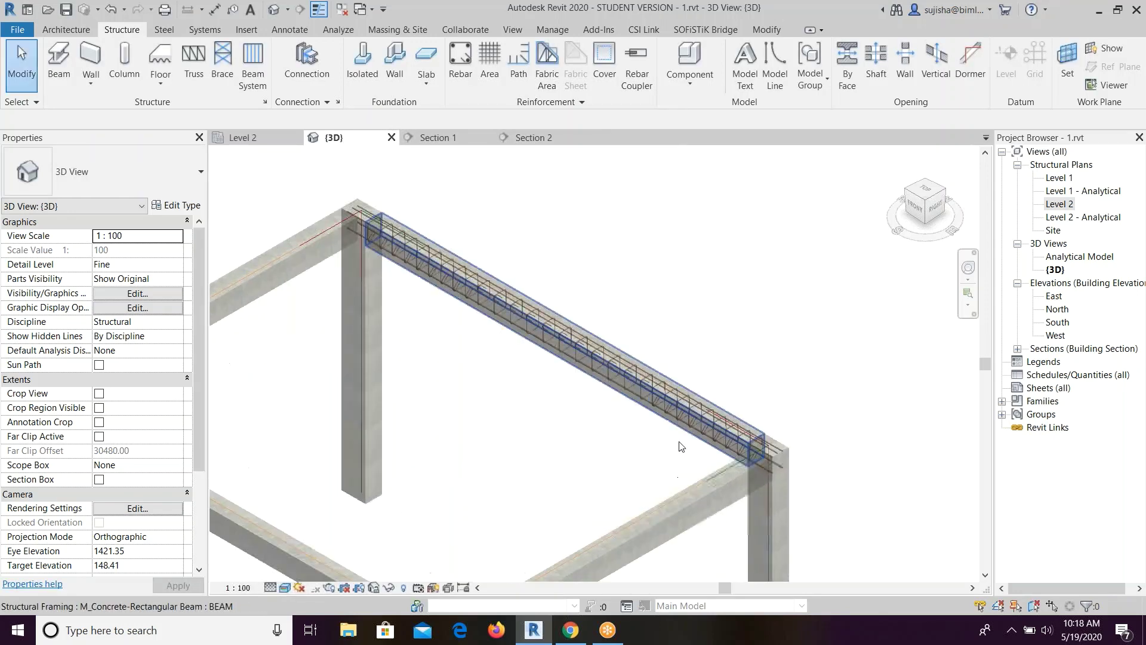